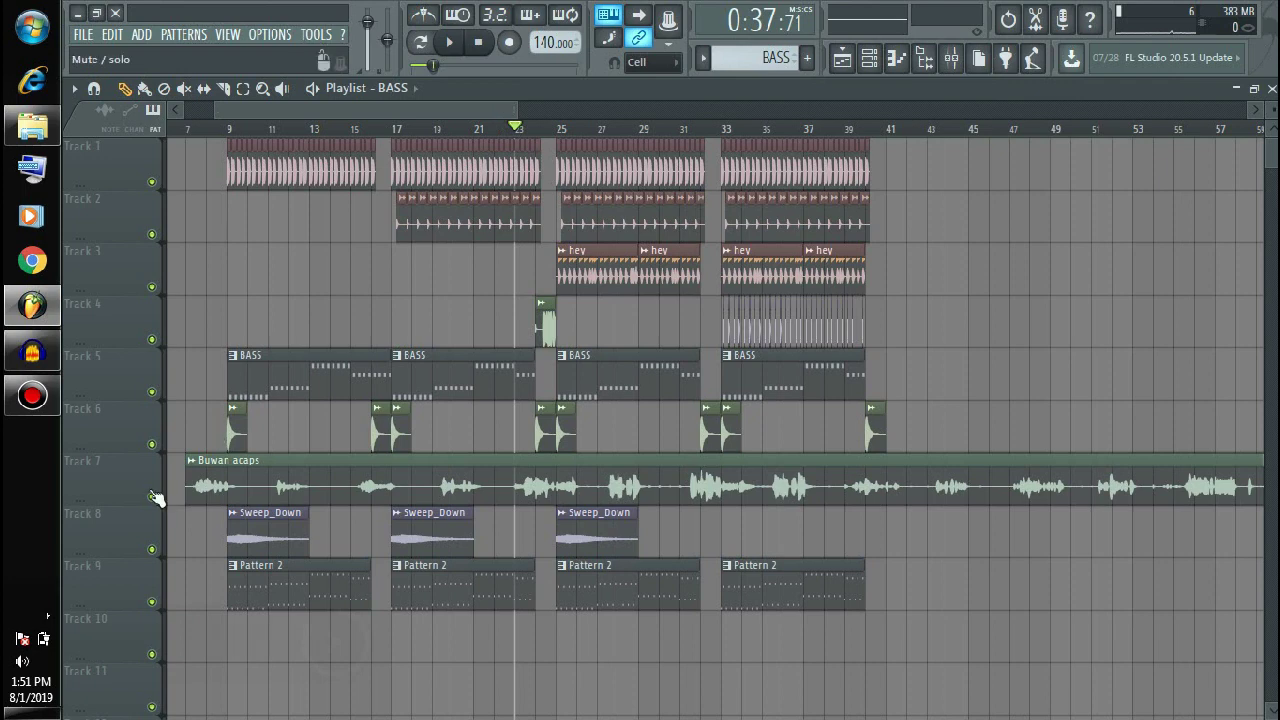
Solo the vocal on Track 7 and play it back from bar 23.
right_click(154, 497)
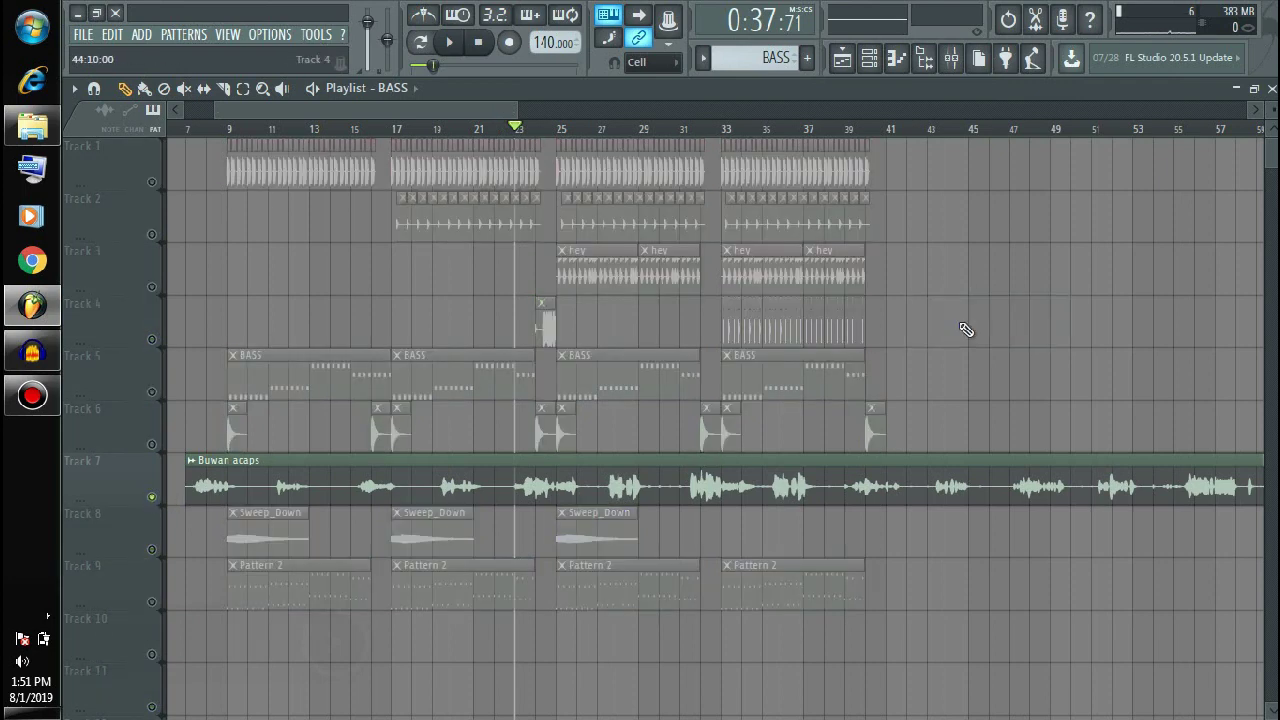
key("space")
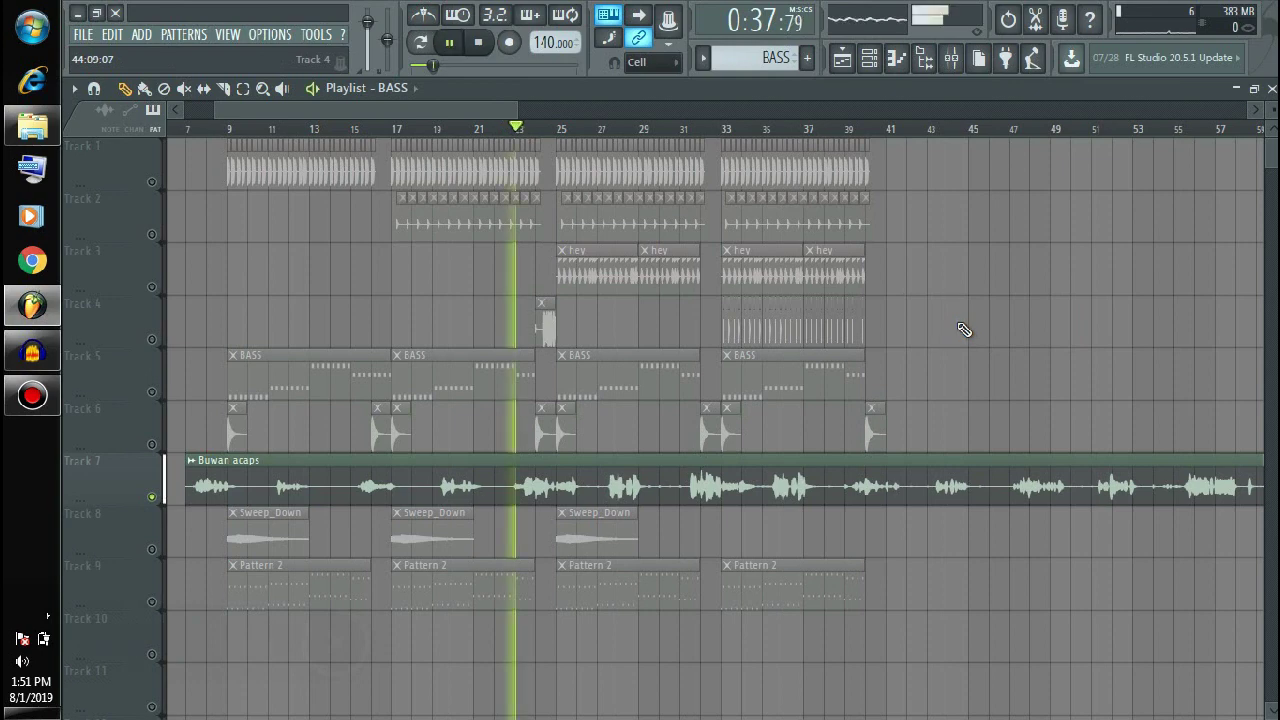
left_click(957, 322)
right_click(957, 322)
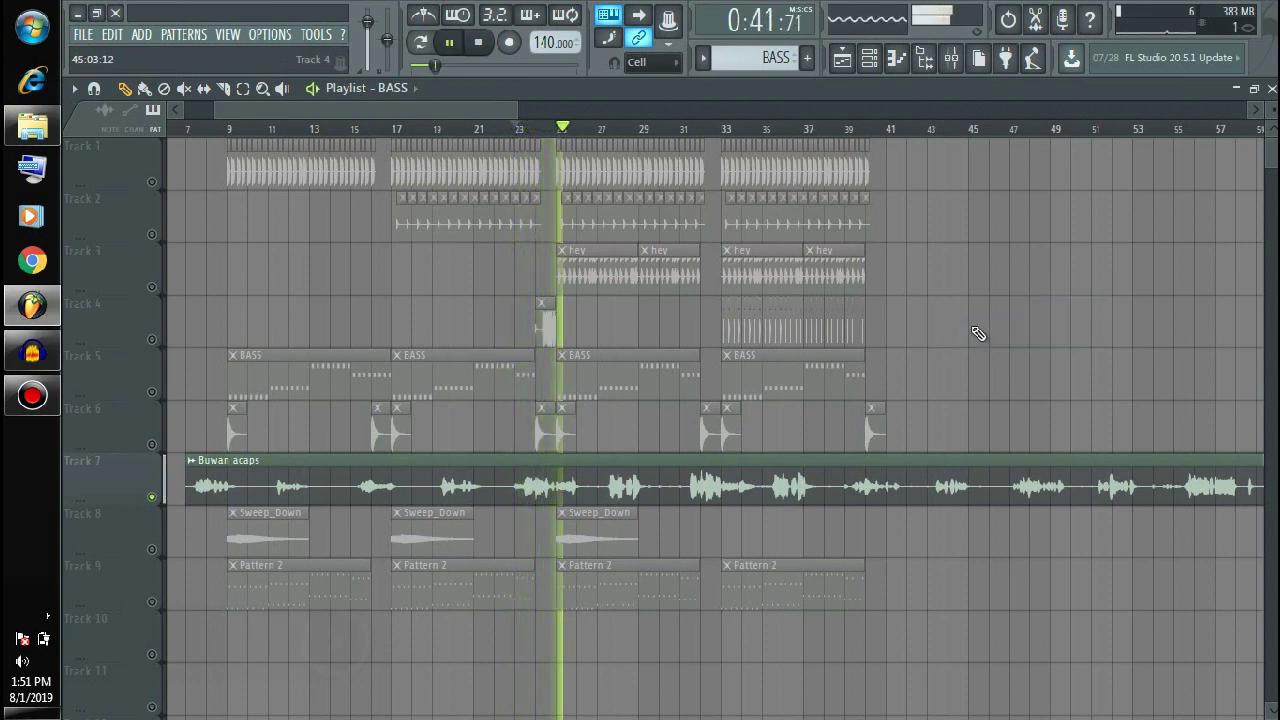
key("space")
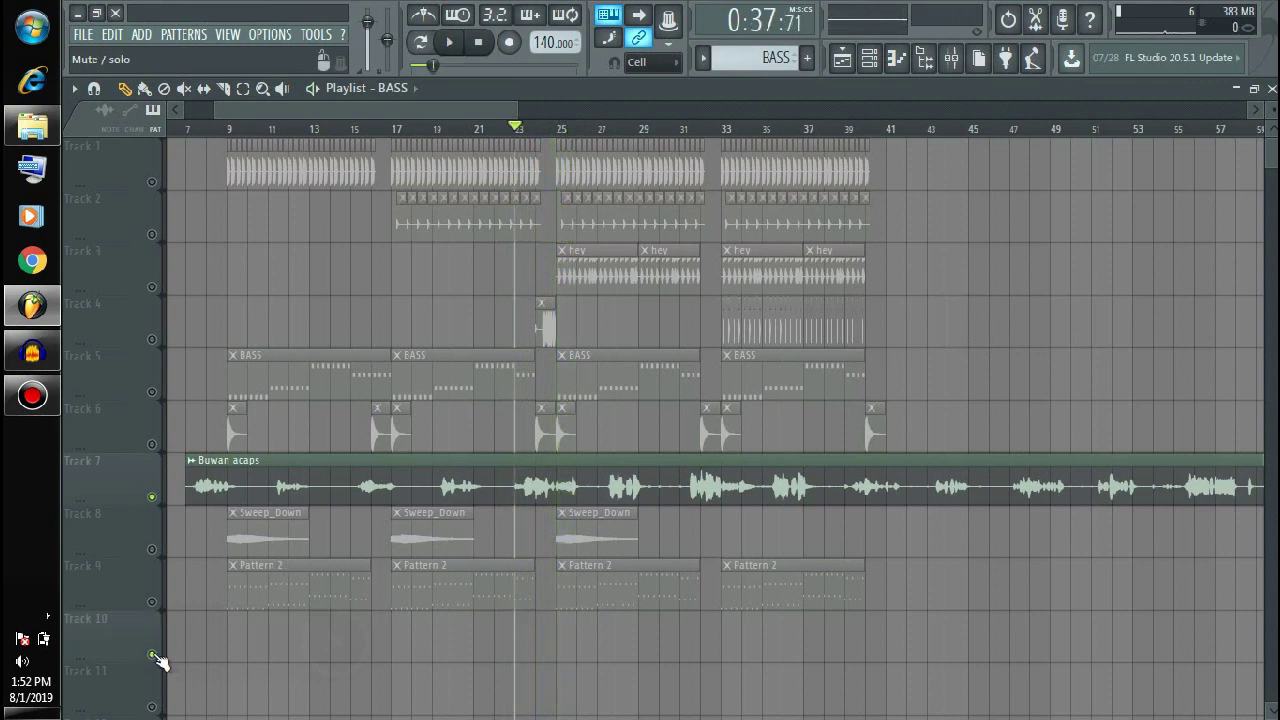
Place an empty Pattern 3 clip on Track 10 at bar 23 and extend it to 18 bars.
scroll(763, 58, "down", 1)
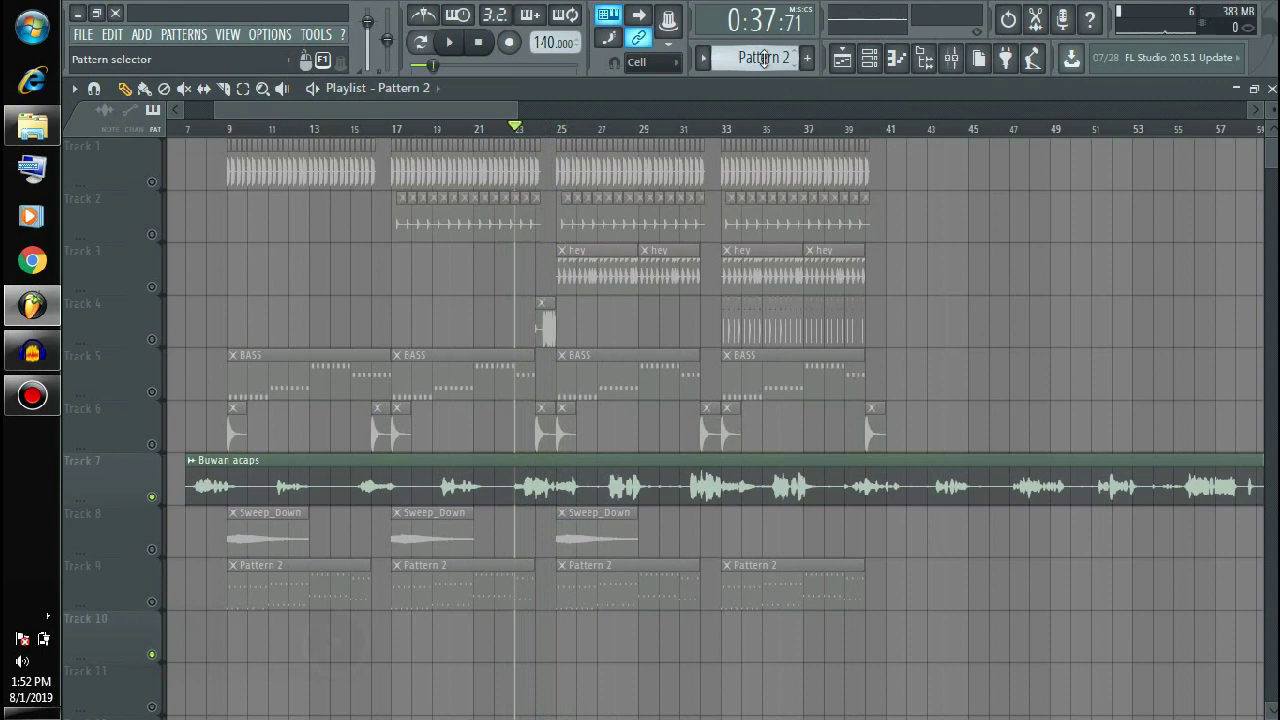
left_click(533, 632)
right_click(575, 655)
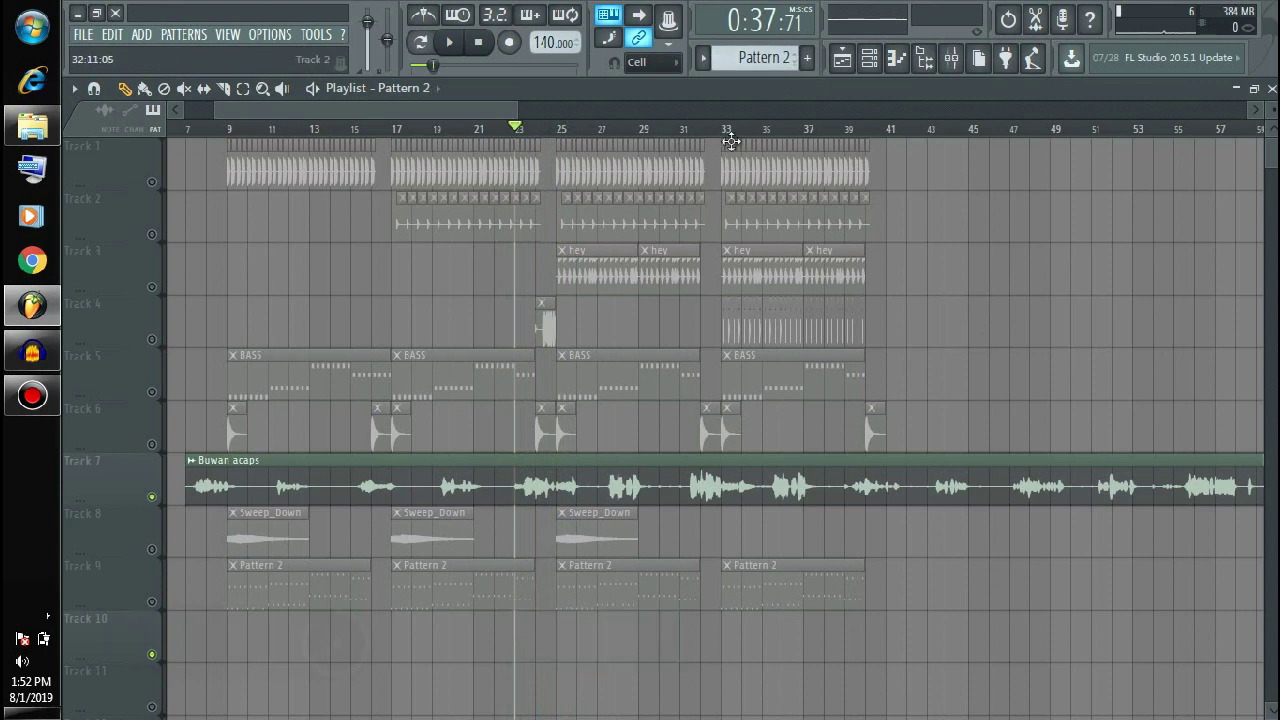
scroll(763, 58, "down", 1)
left_click(531, 640)
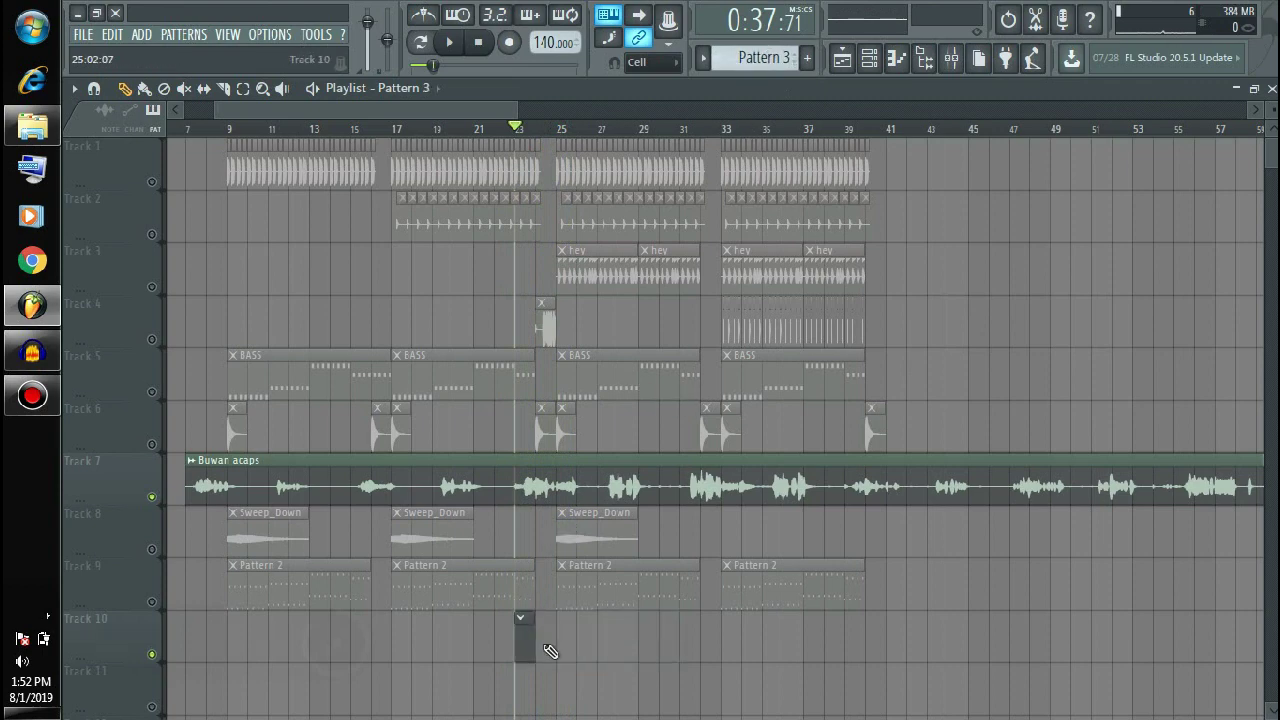
left_click_drag(531, 640, 890, 635)
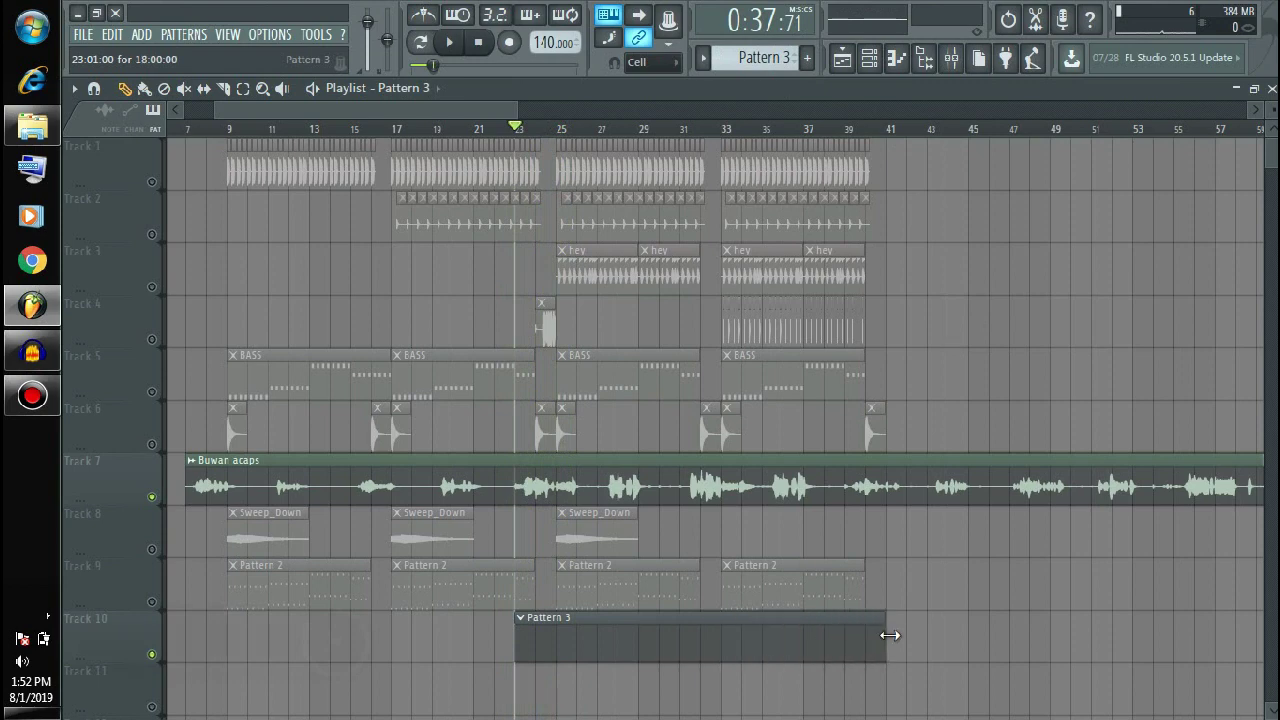
Rename the new pattern on Track 10 as LEAD.
left_click(520, 619)
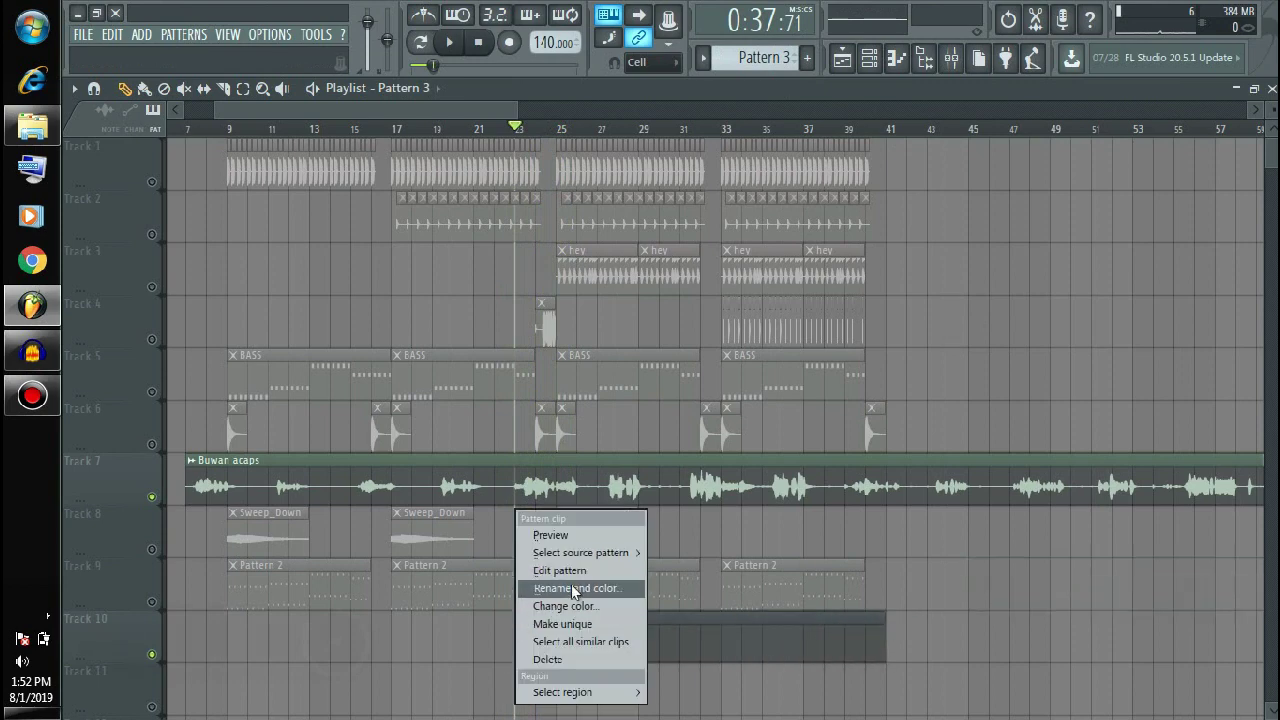
left_click(575, 586)
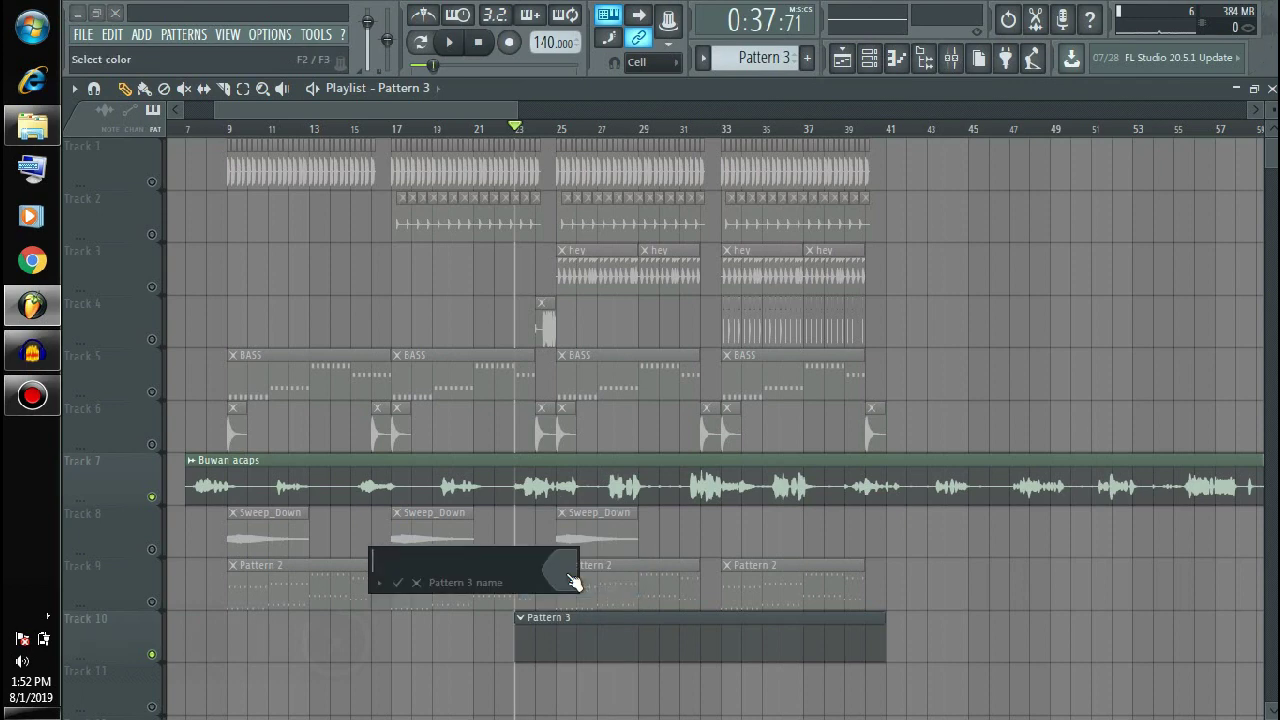
key("Return")
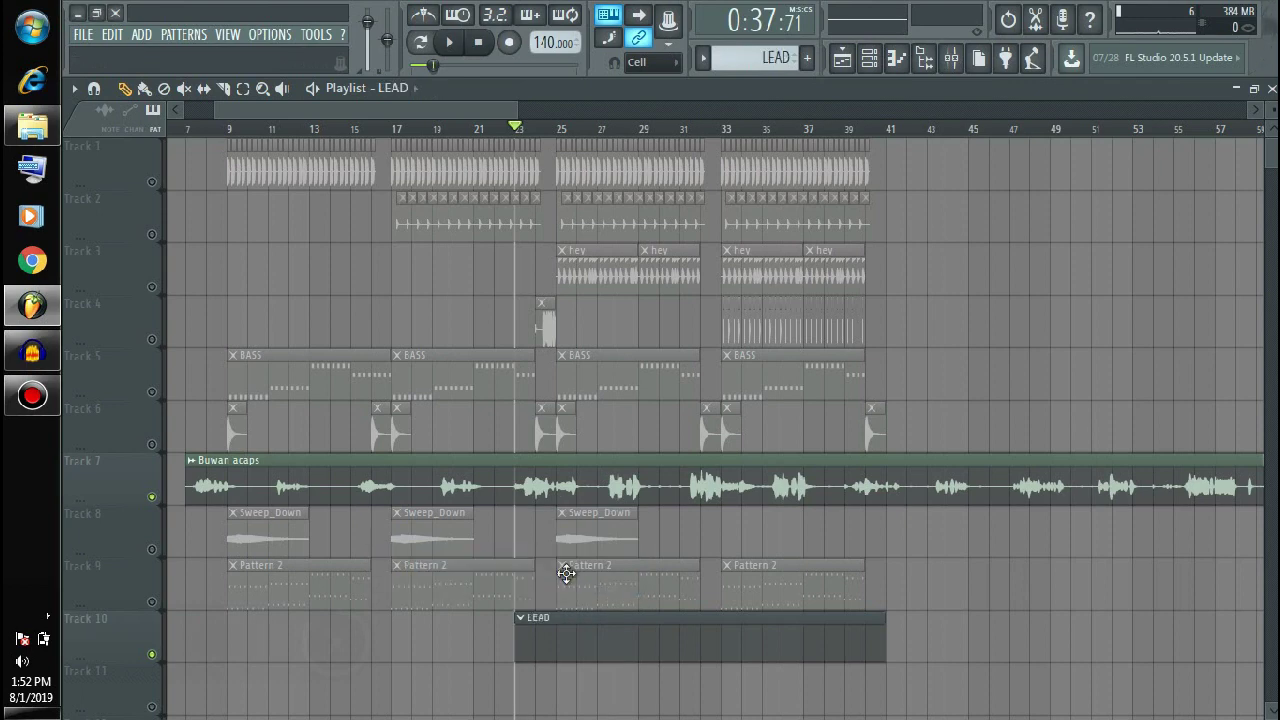
Close the playlist and insert another Nexus instrument above the Nexus #2 channel.
left_click(1272, 89)
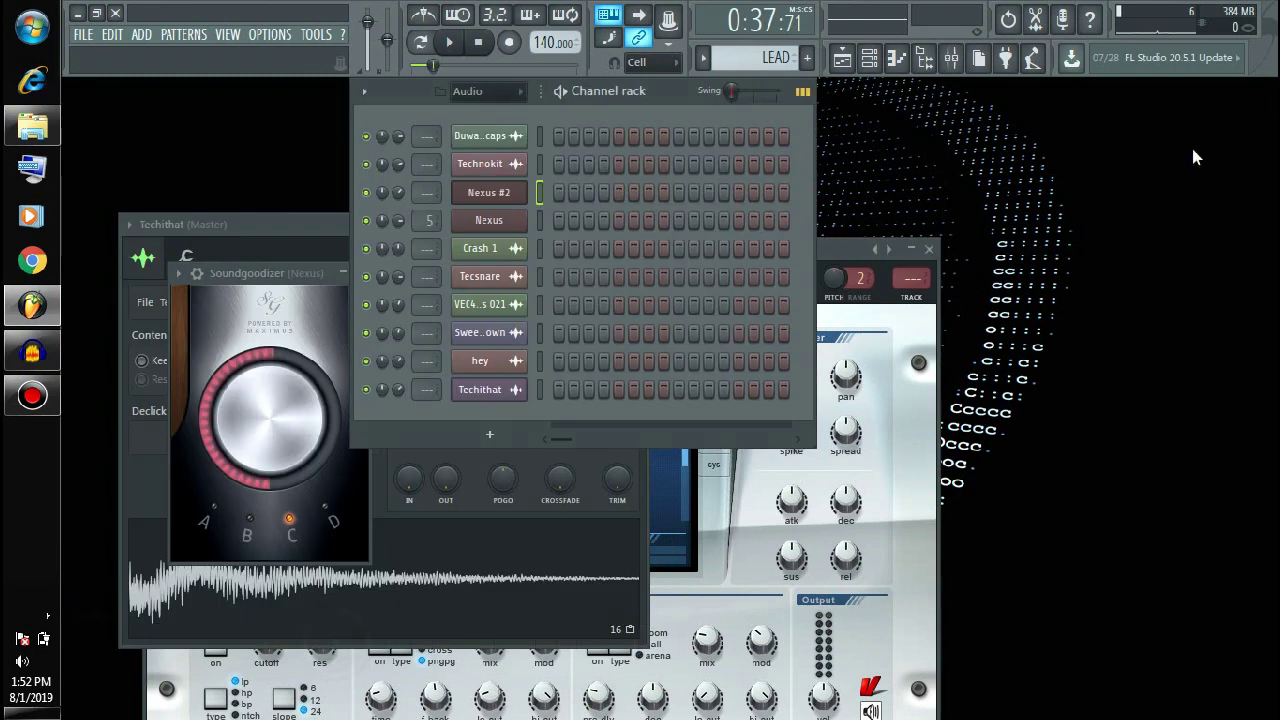
right_click(486, 210)
mouse_move(568, 301)
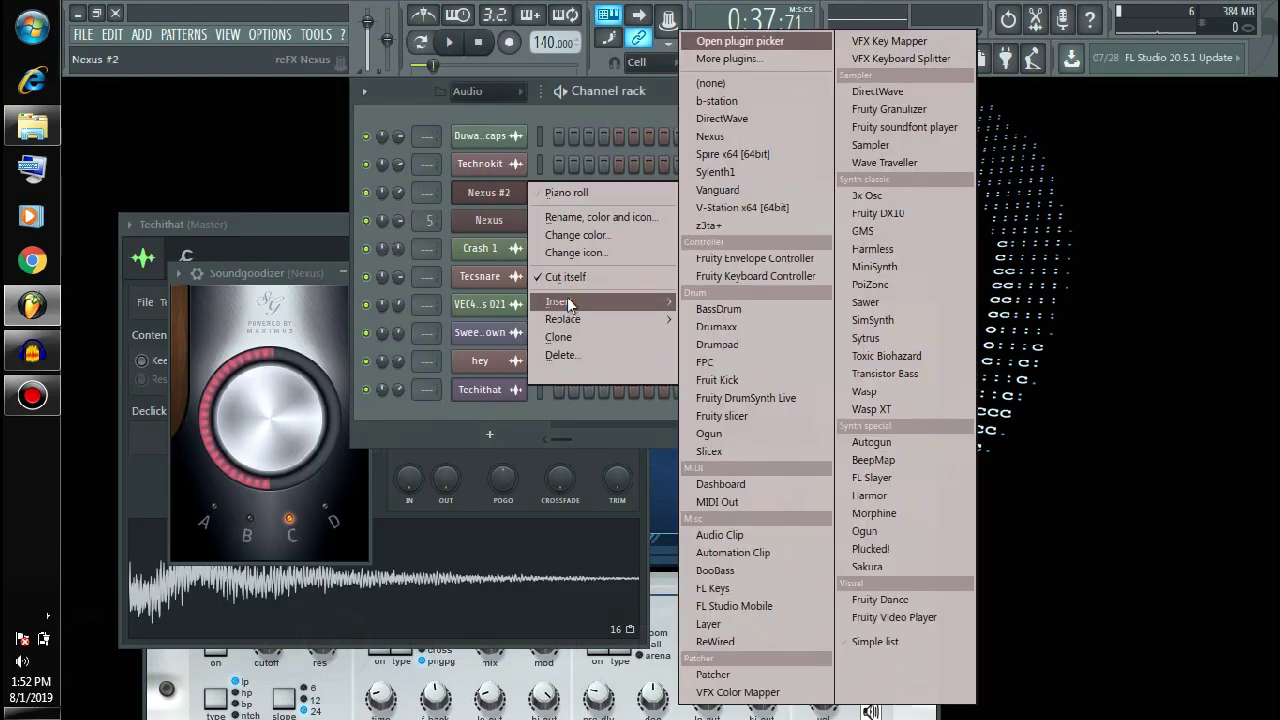
left_click(718, 136)
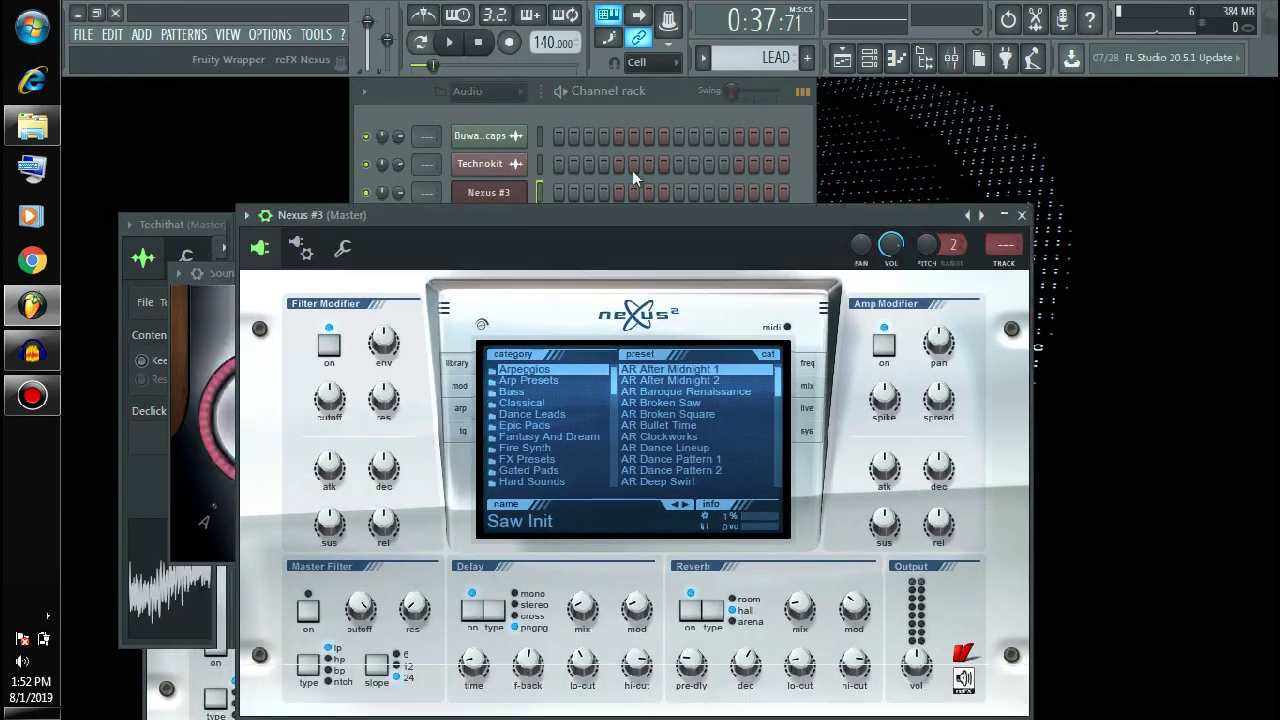
Load the SY Yamato preset from the XP Hardstyle category in Nexus #3 and turn off its delay and reverb.
scroll(596, 370, "down", 3)
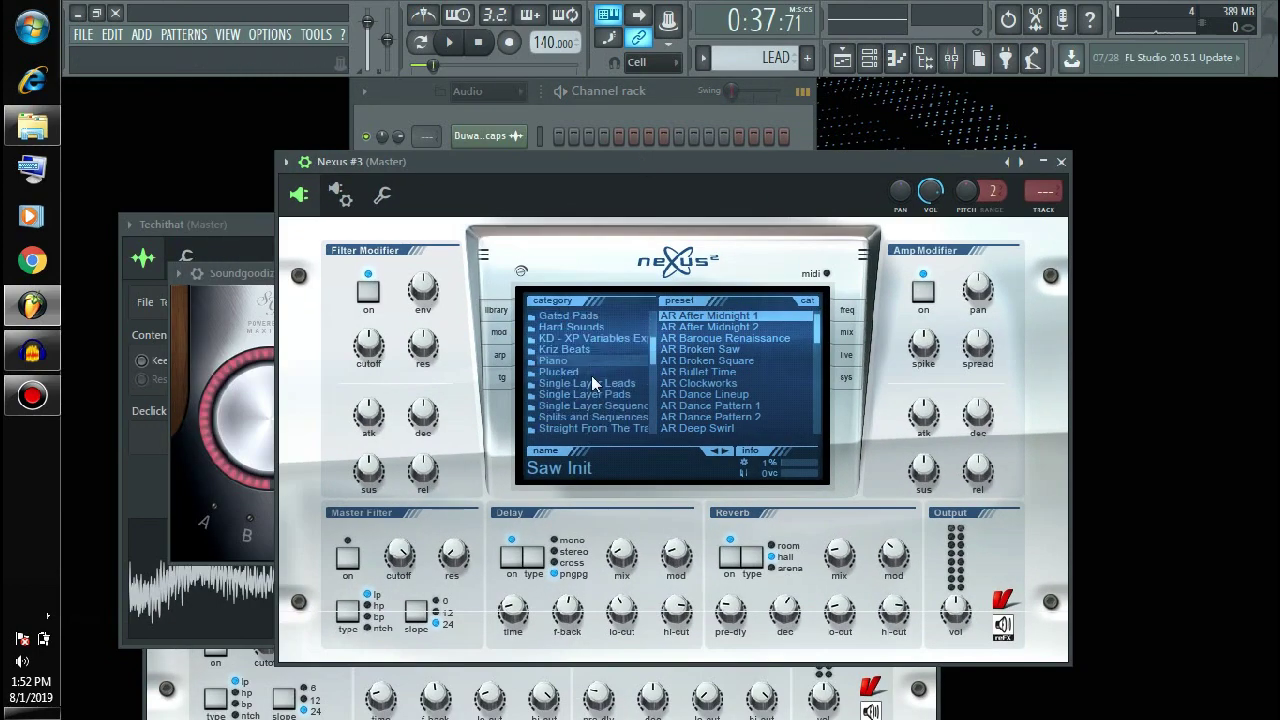
scroll(592, 390, "down", 3)
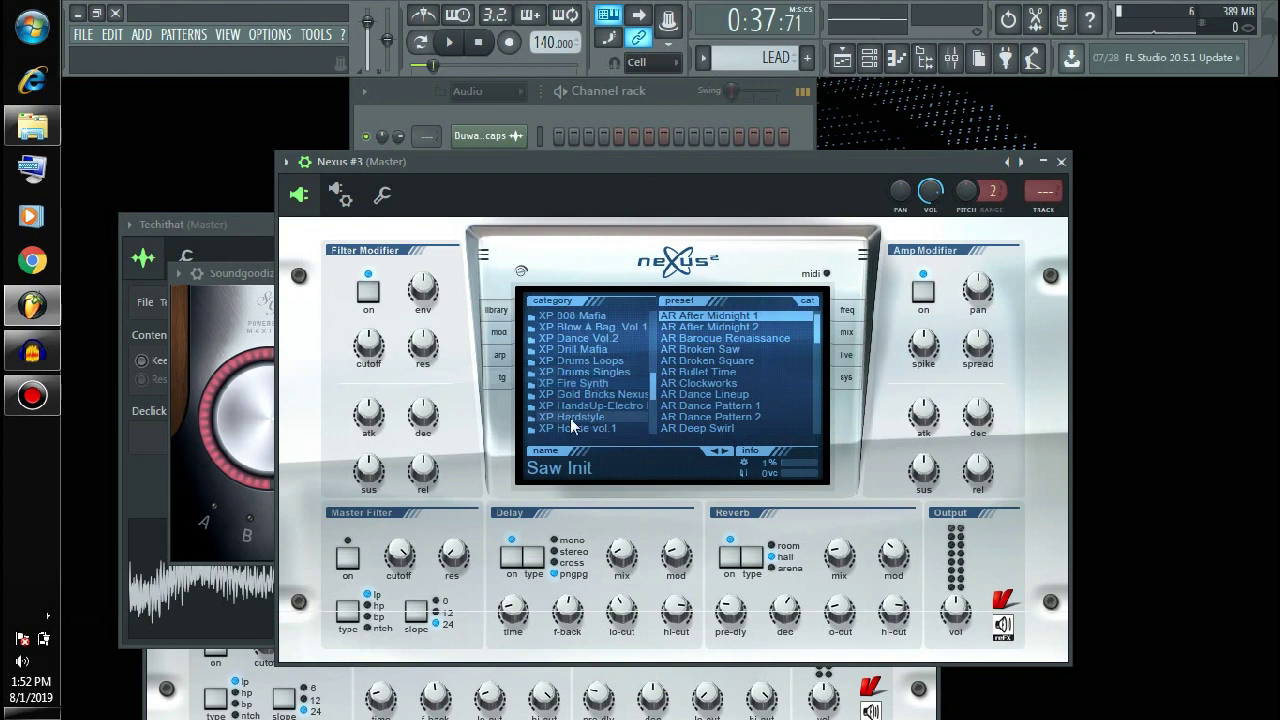
left_click(601, 420)
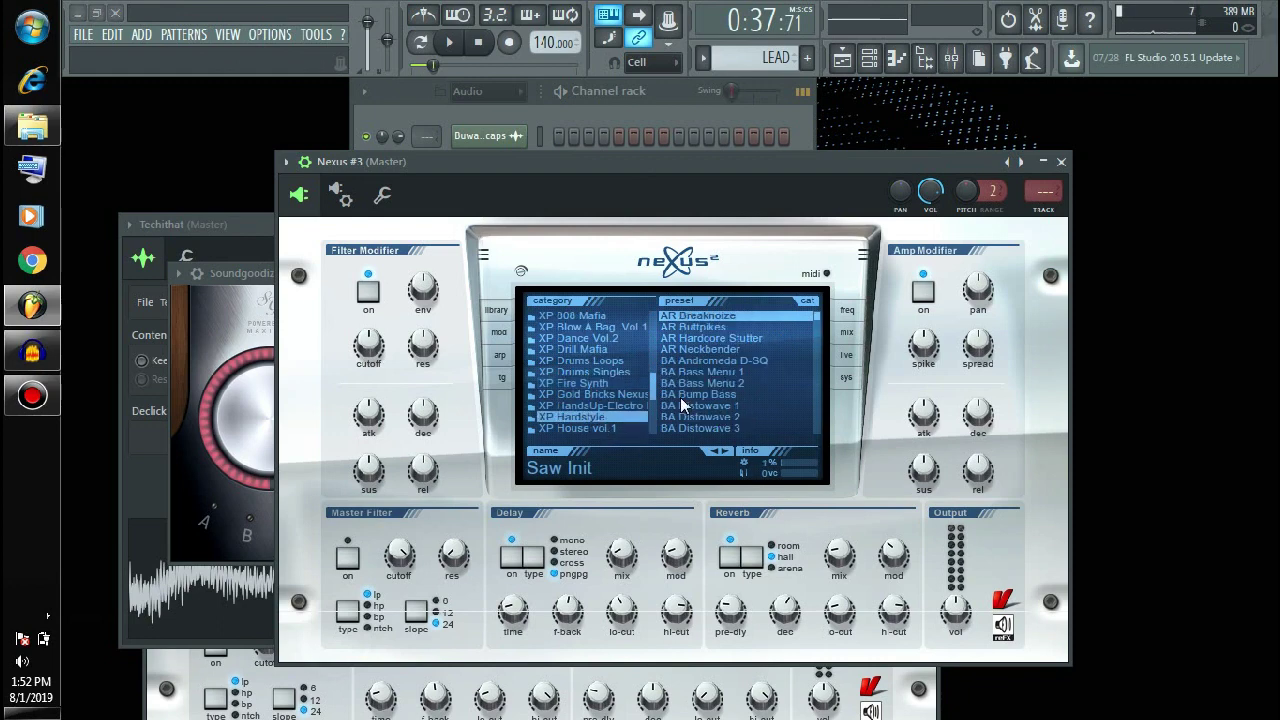
left_click_drag(820, 322, 816, 426)
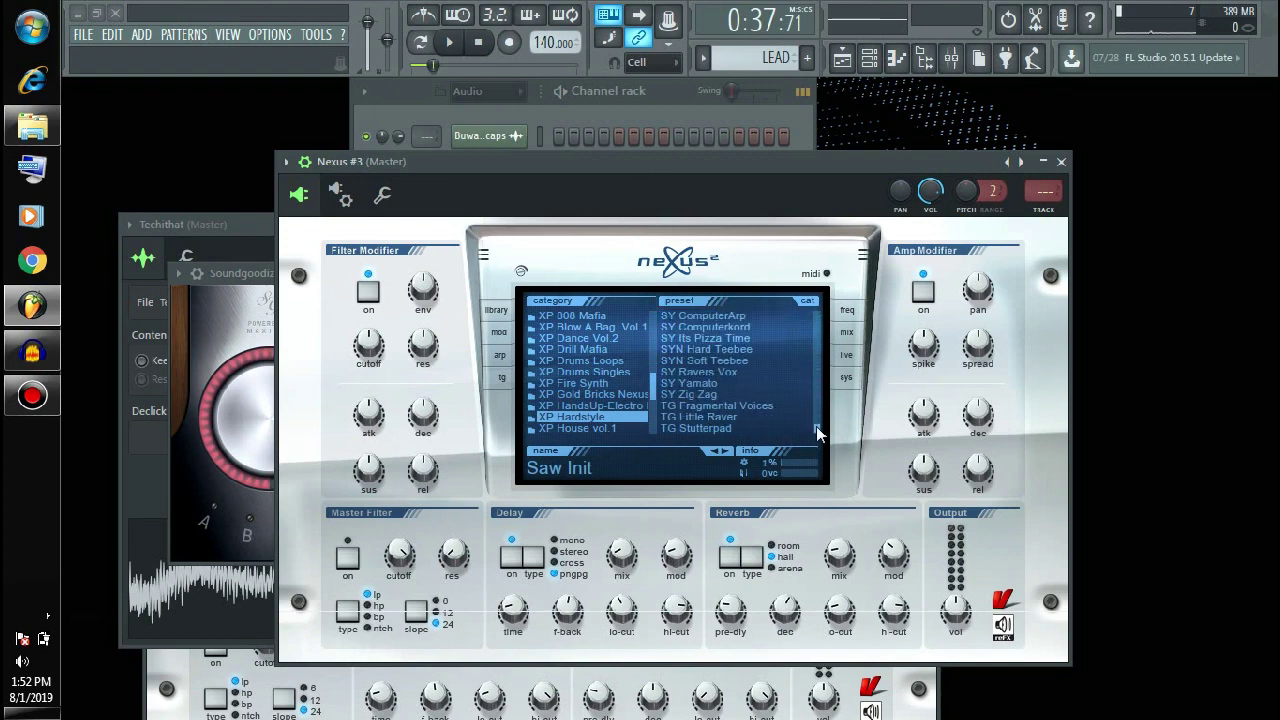
left_click(700, 390)
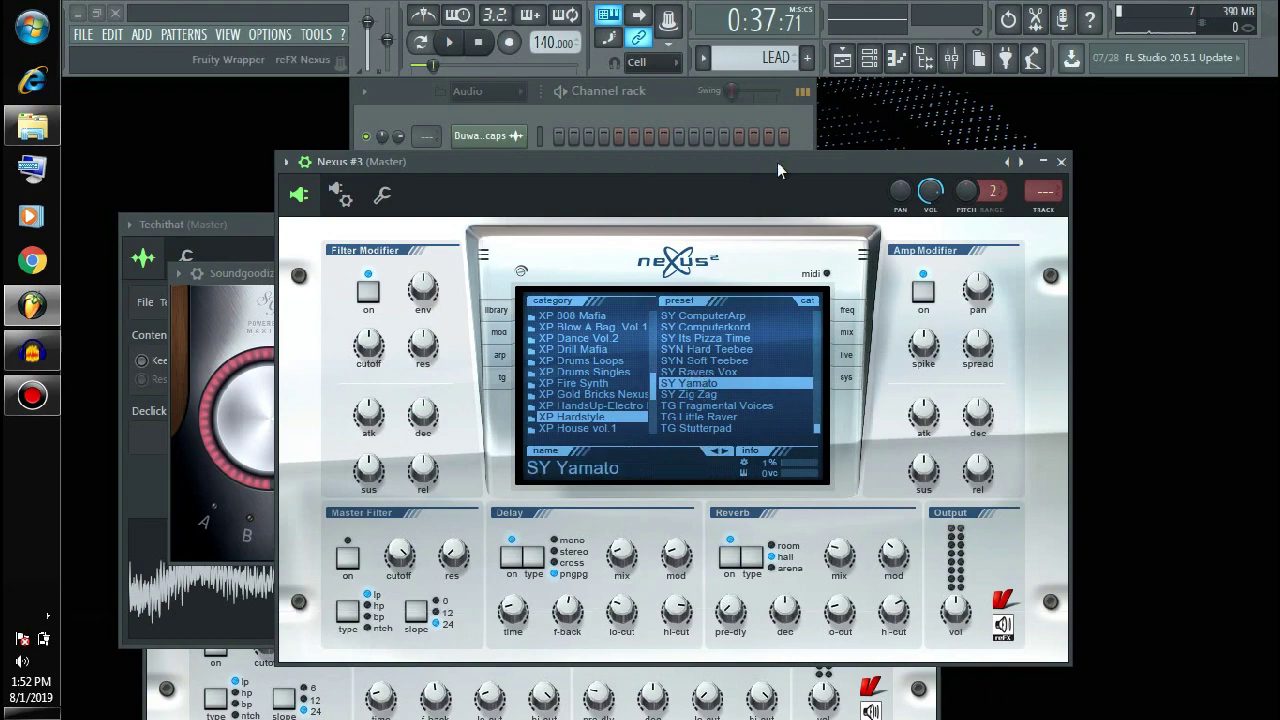
left_click_drag(777, 162, 812, 118)
left_click(546, 517)
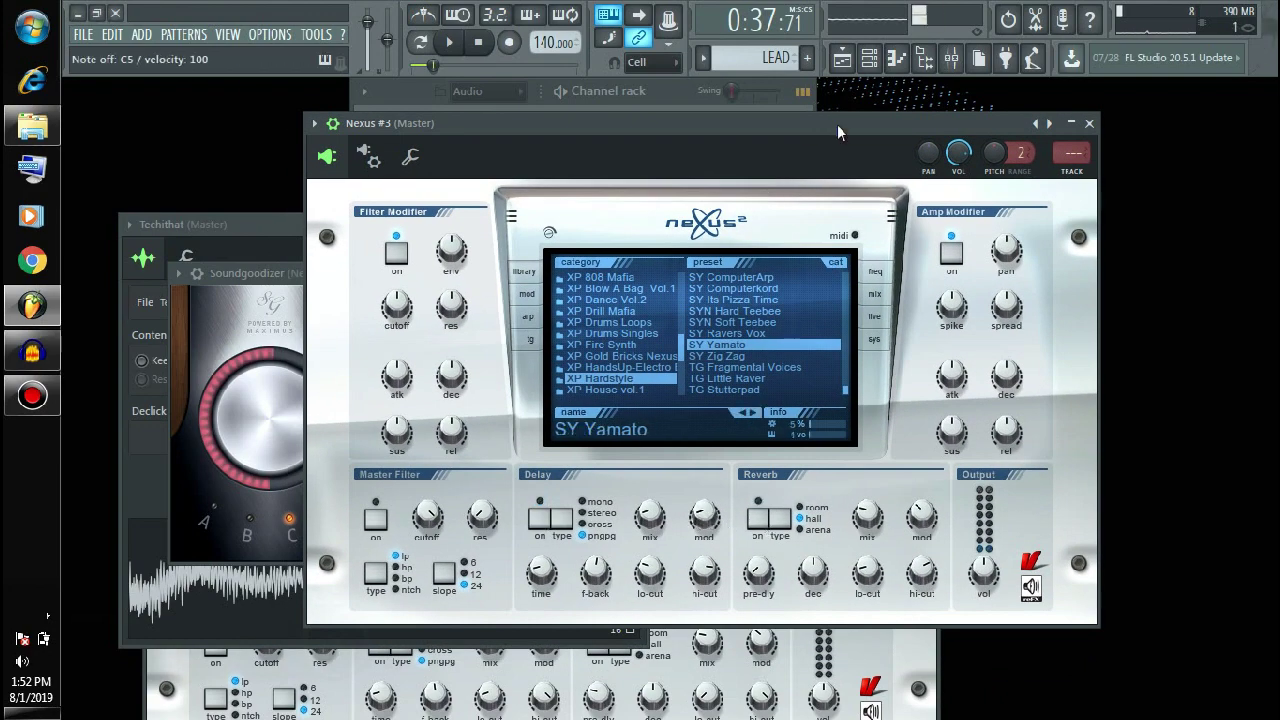
Route Nexus #3 to mixer track 6 and rename that mixer track as Lead Y.
left_click(1068, 158)
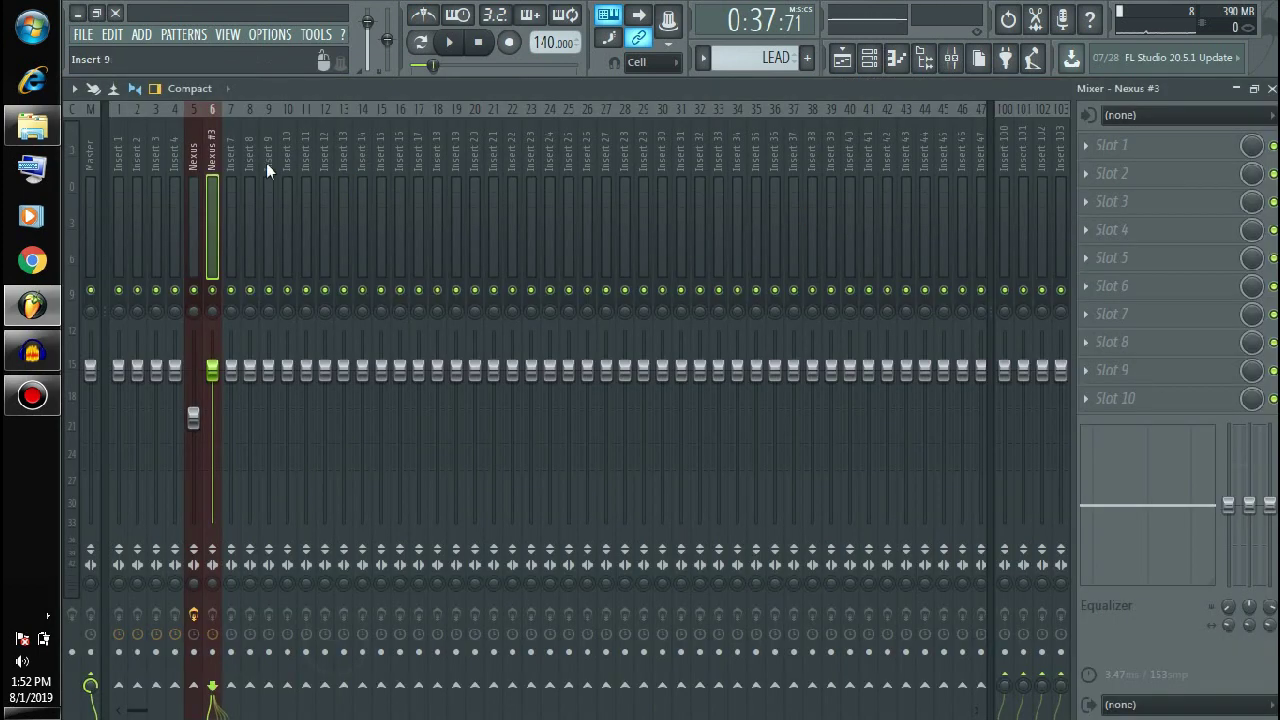
right_click(213, 152)
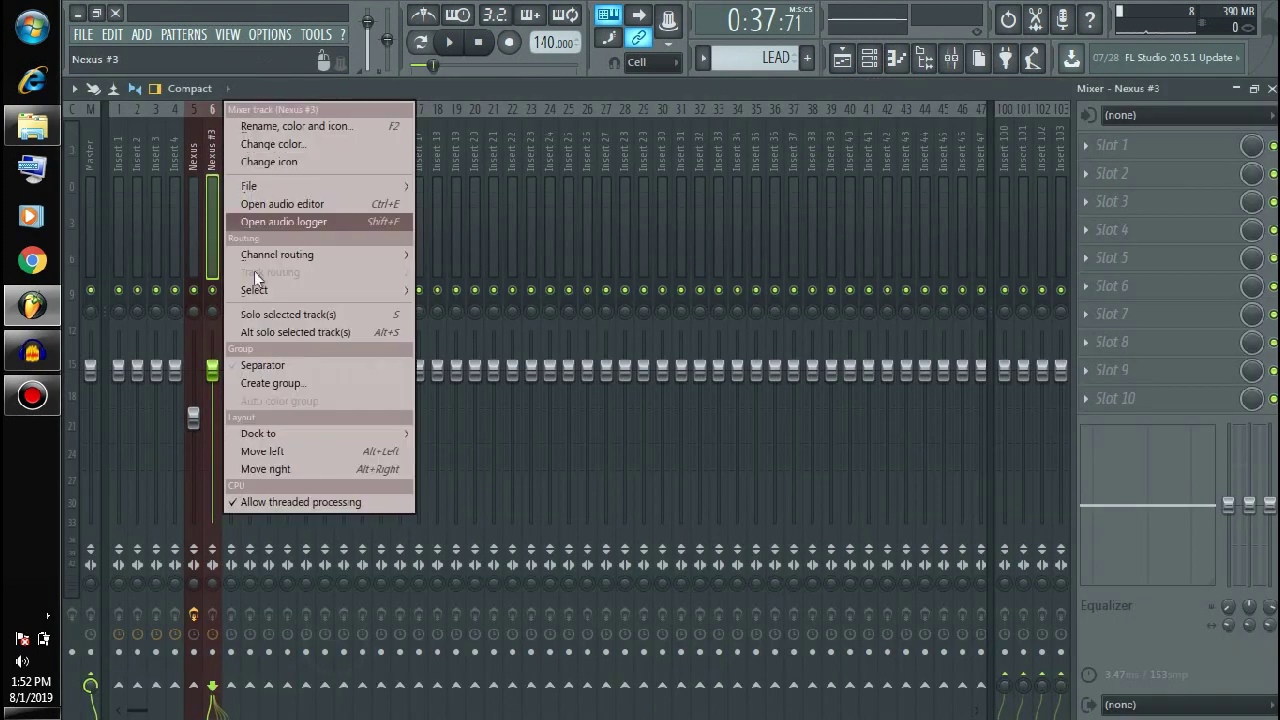
left_click(295, 127)
key("BackSpace")
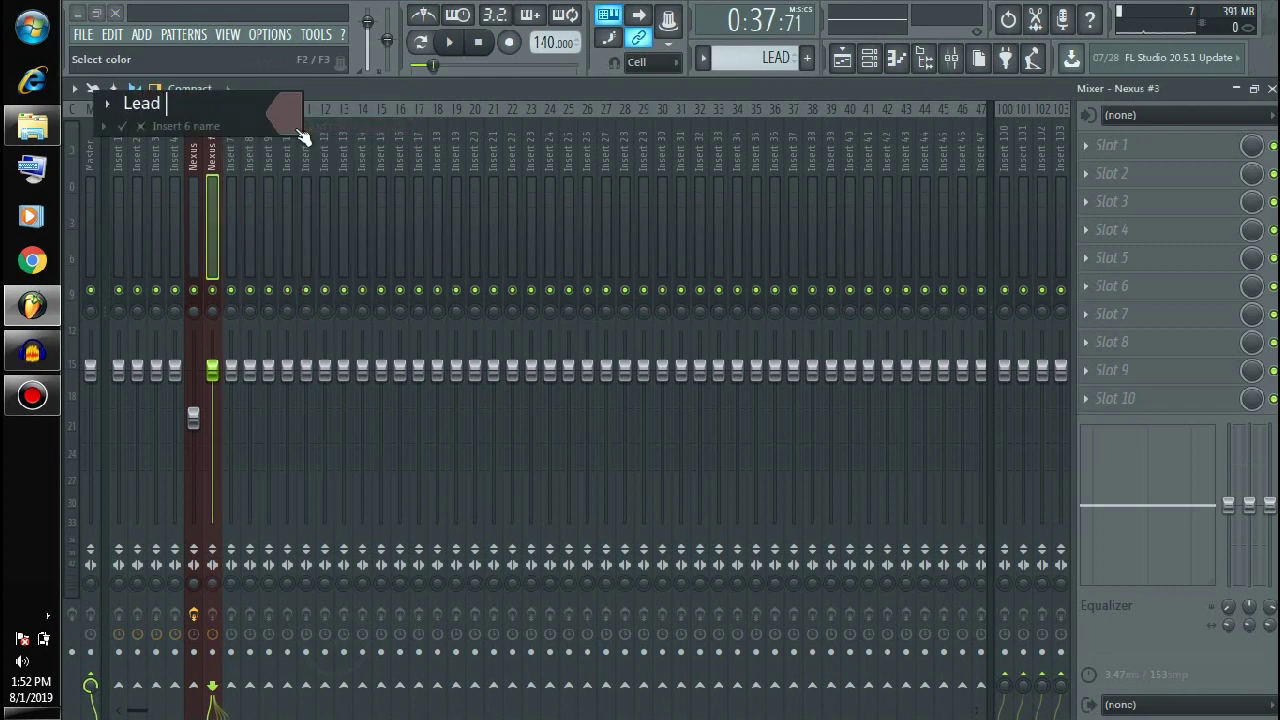
key("Return")
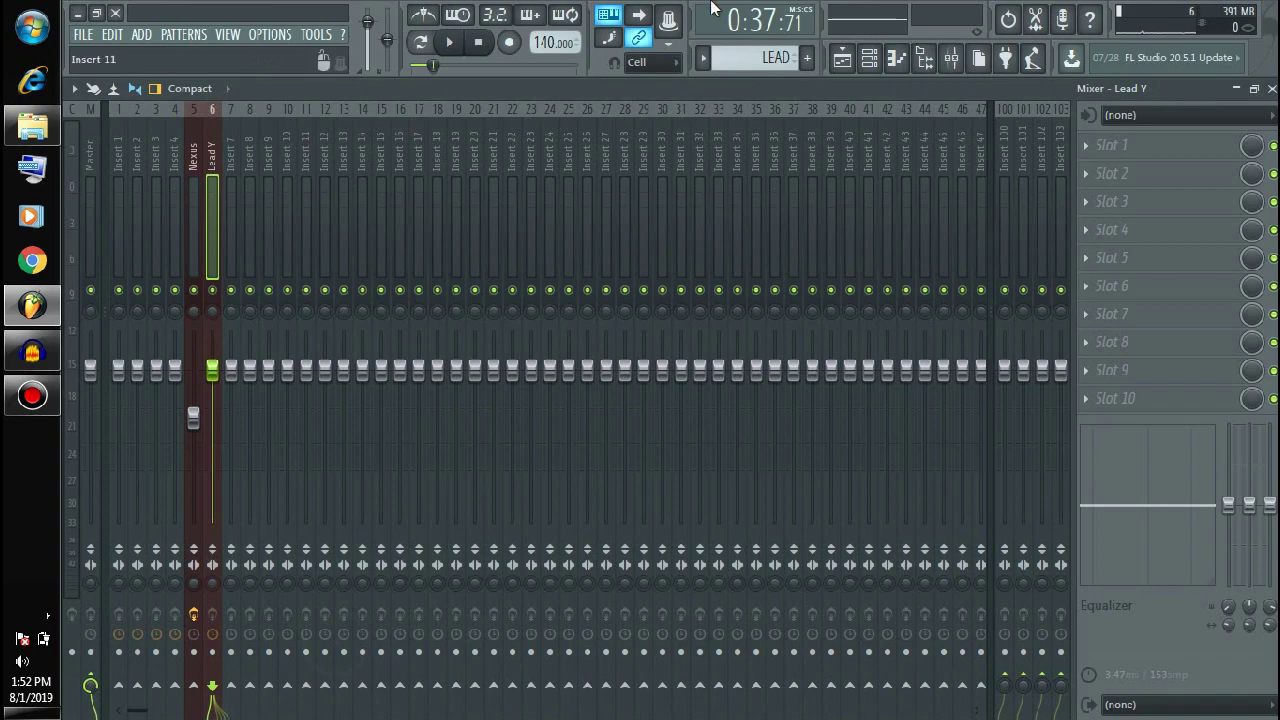
Add Fruity Parametric EQ 2 to Lead Y's first effect slot, cutting the low end and slightly boosting the mids and highs.
left_click(1150, 148)
left_click(1010, 660)
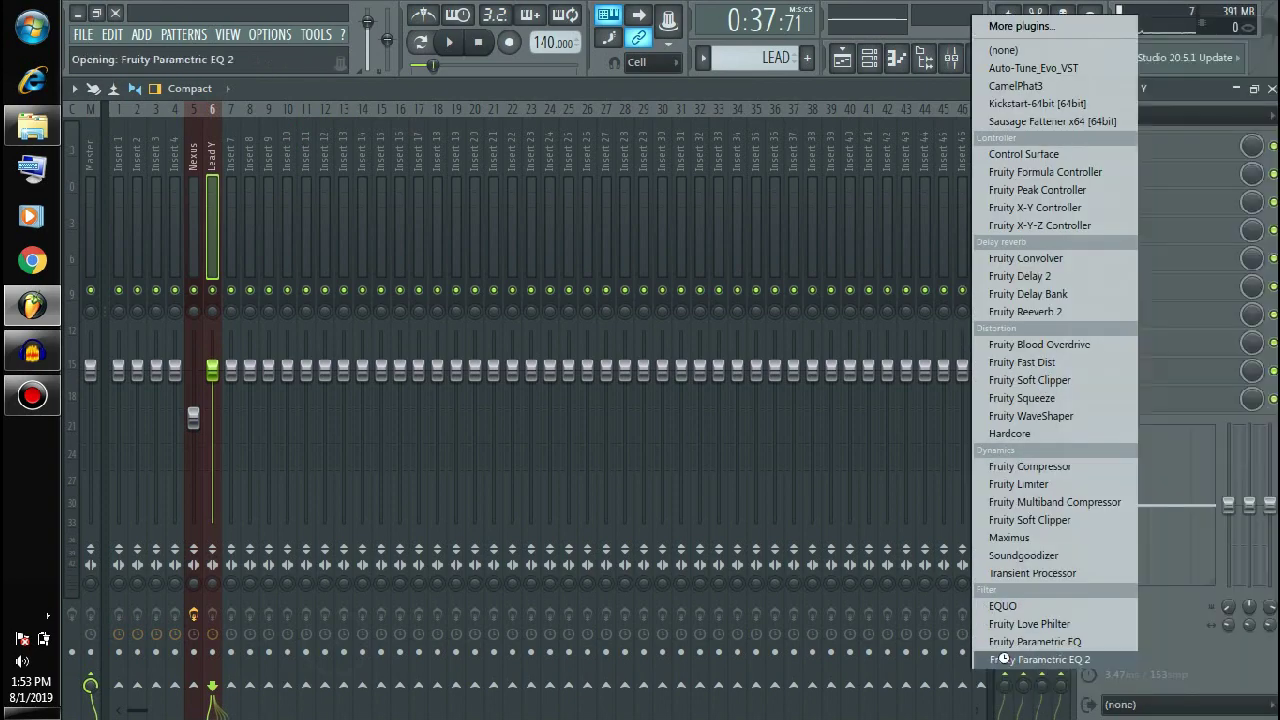
left_click_drag(512, 473, 559, 461)
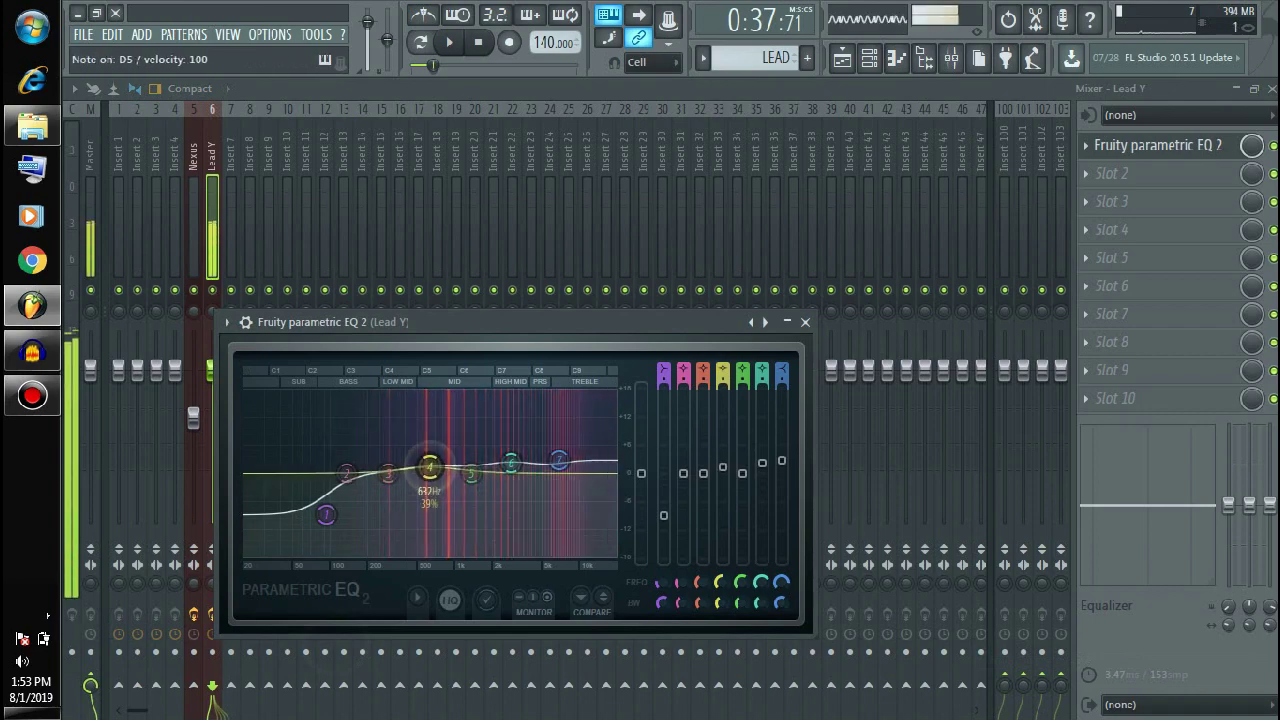
left_click(805, 322)
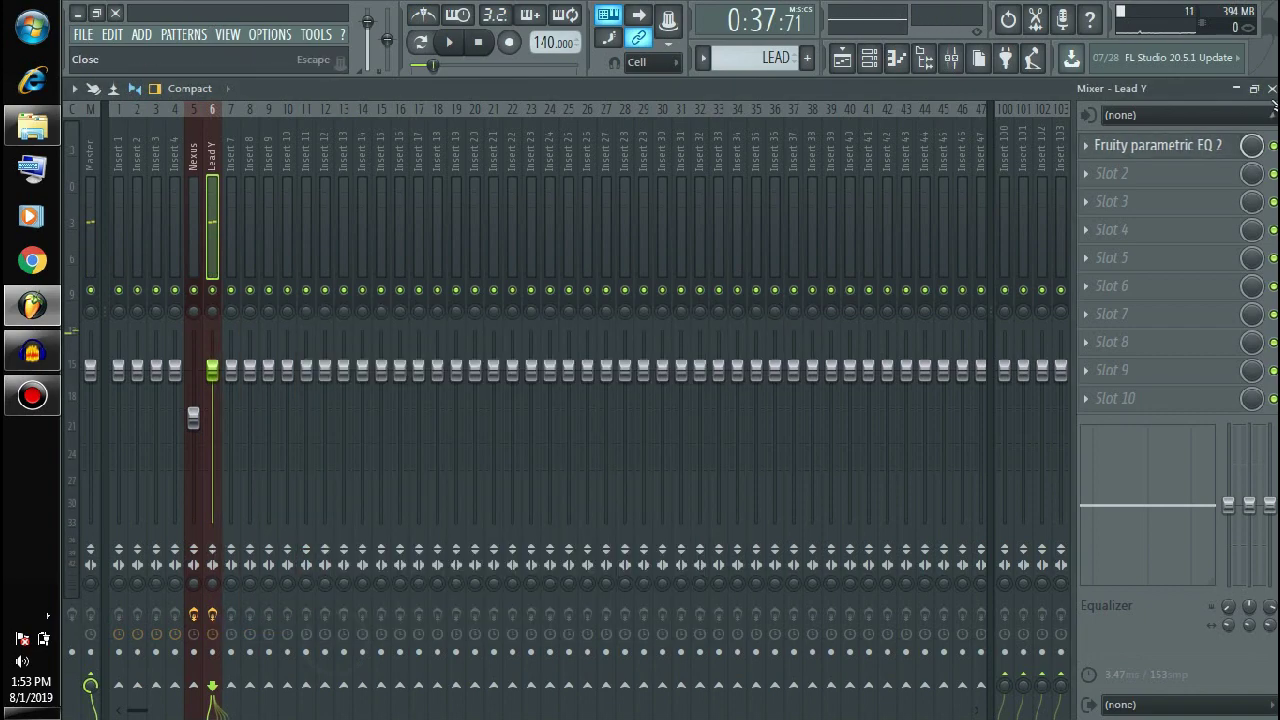
Return to the playlist and listen to the soloed vocal from bar 23.
left_click(1271, 88)
key("F6")
left_click(842, 60)
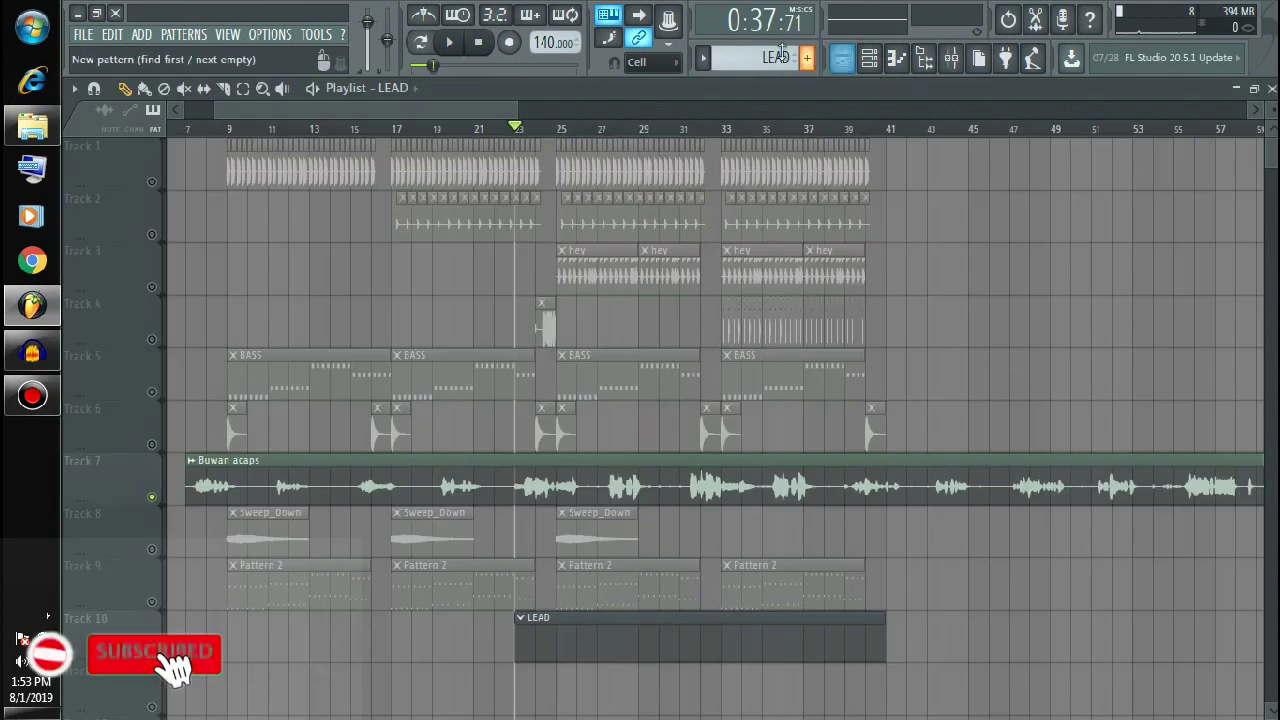
right_click(995, 345)
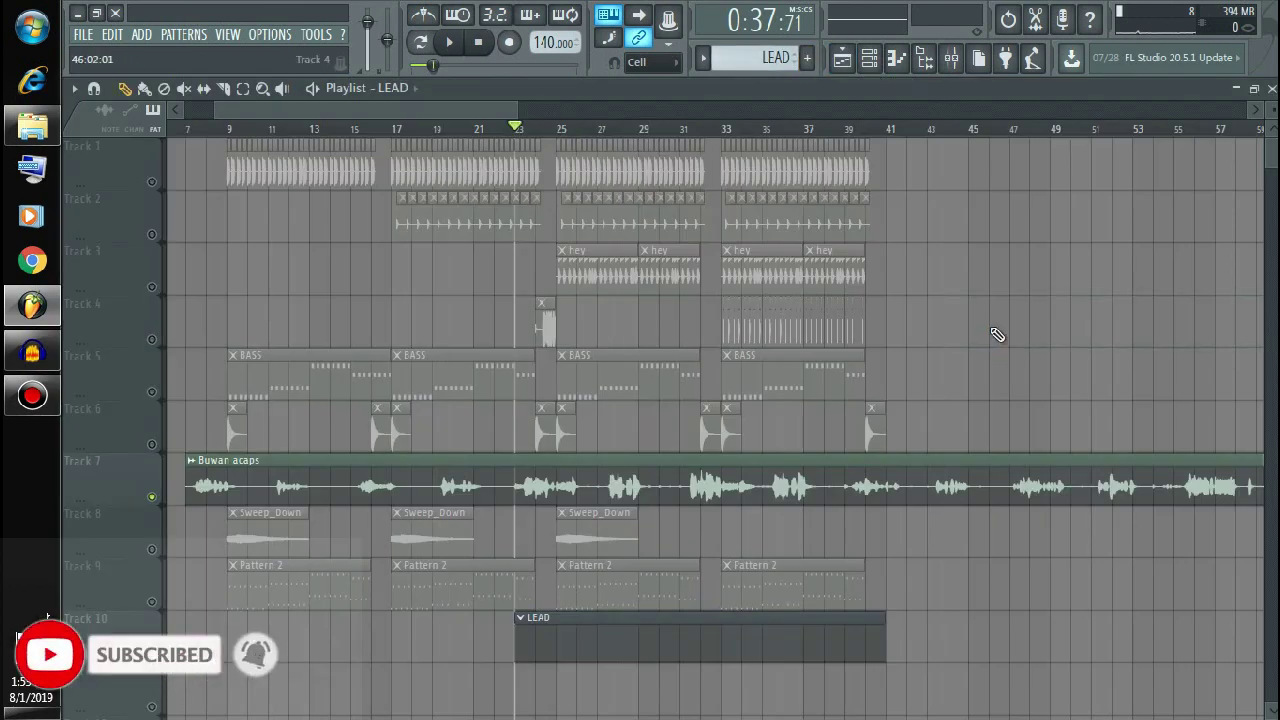
key("space")
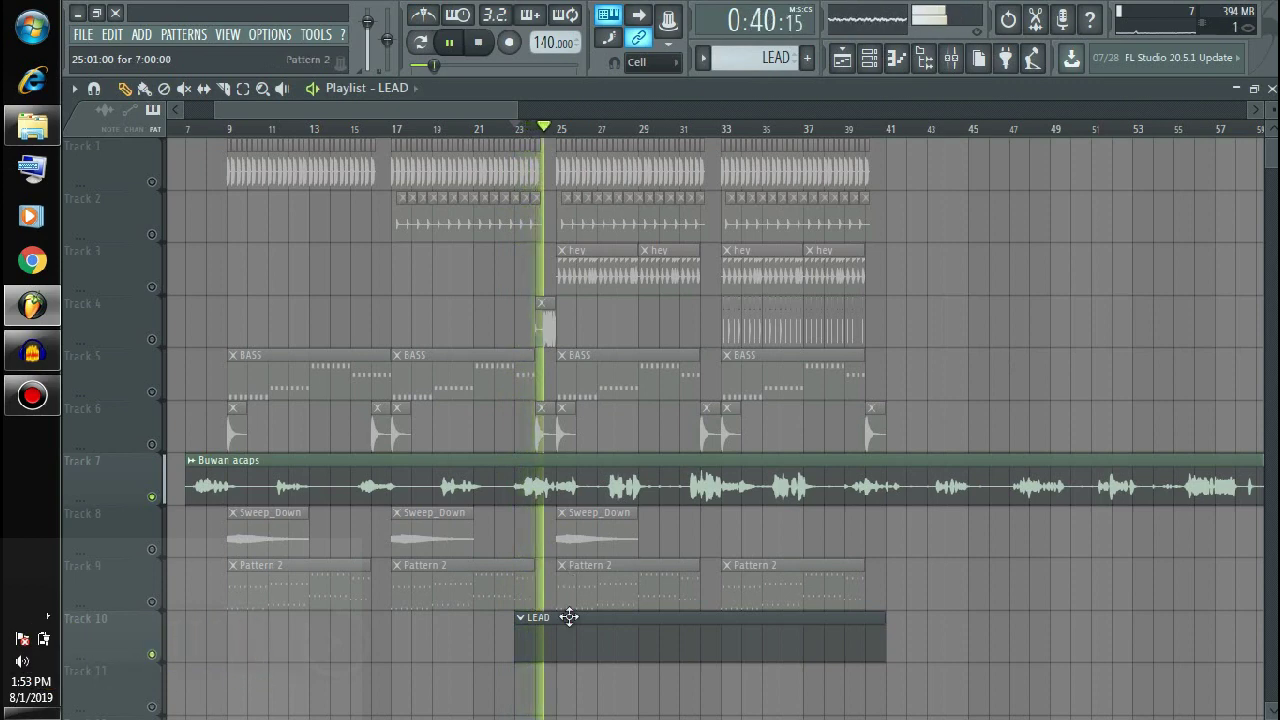
key("space")
Open the piano roll of Nexus #3 for the LEAD pattern and fit about five bars in view.
key("F6")
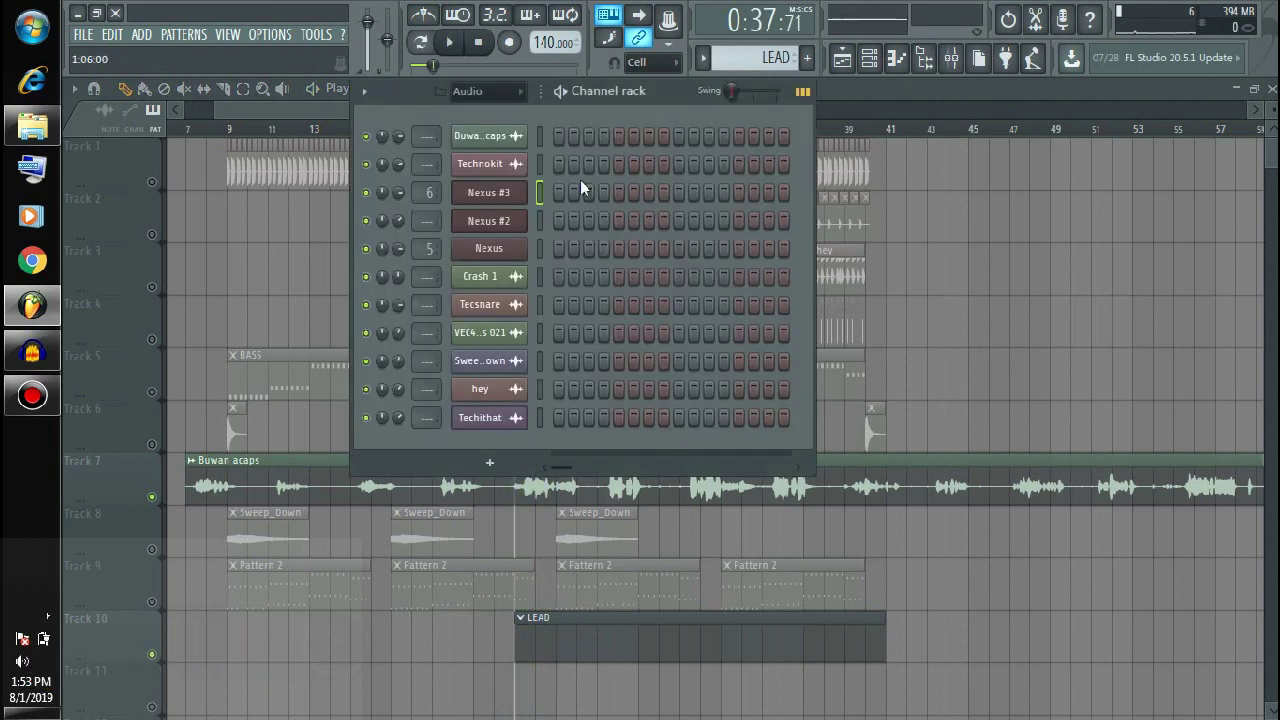
left_click(489, 191)
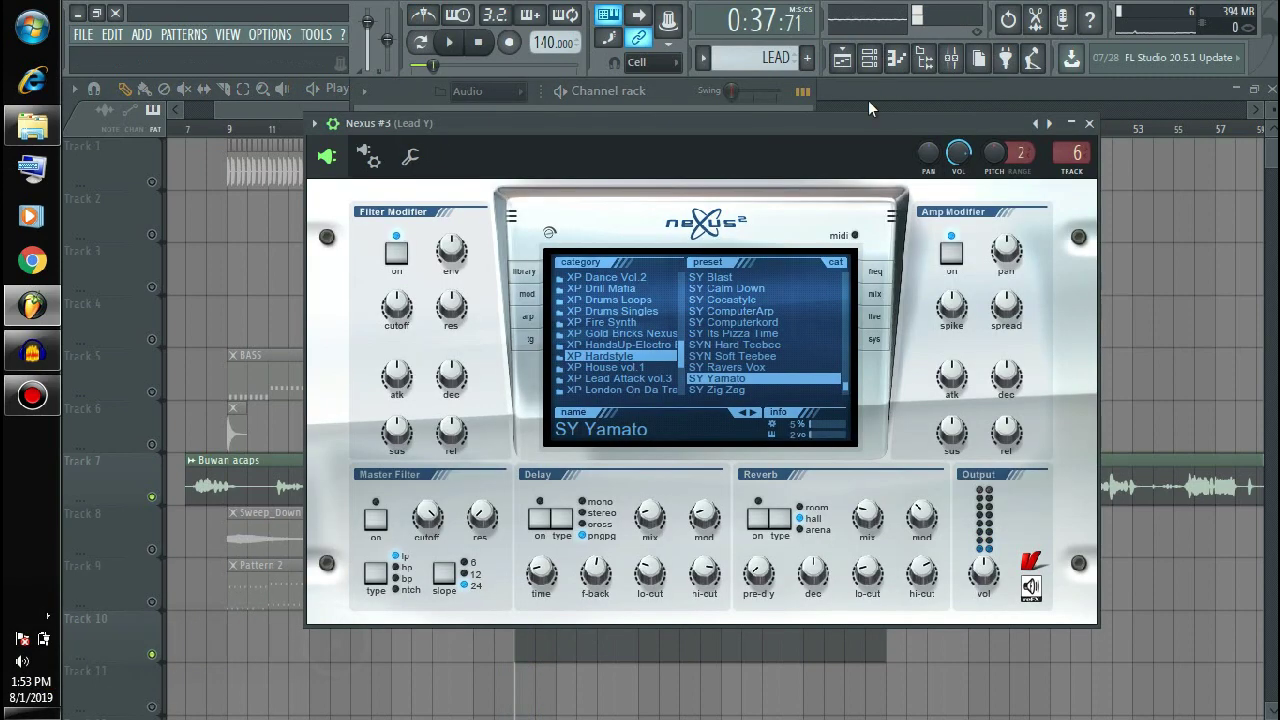
left_click(897, 57)
key("space")
scroll(382, 454, "down", 3)
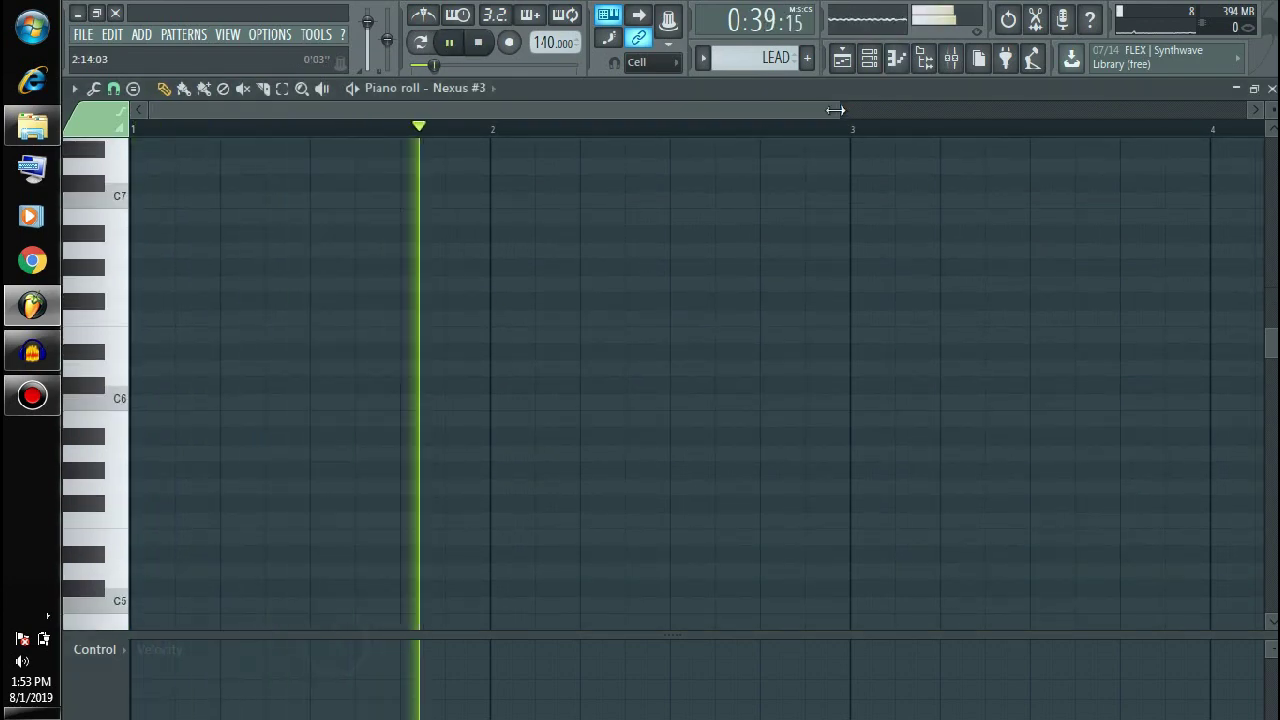
key("space")
left_click_drag(838, 112, 1245, 112)
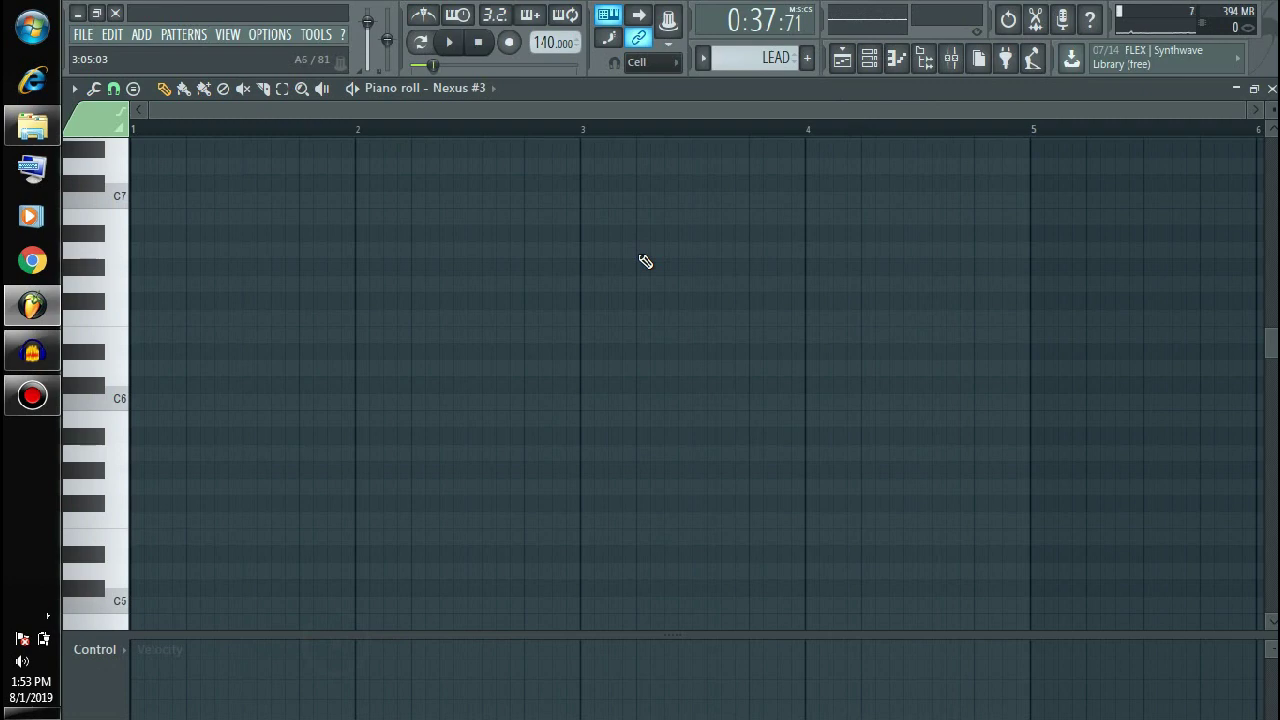
left_click(622, 283)
right_click(614, 285)
scroll(167, 510, "down", 3)
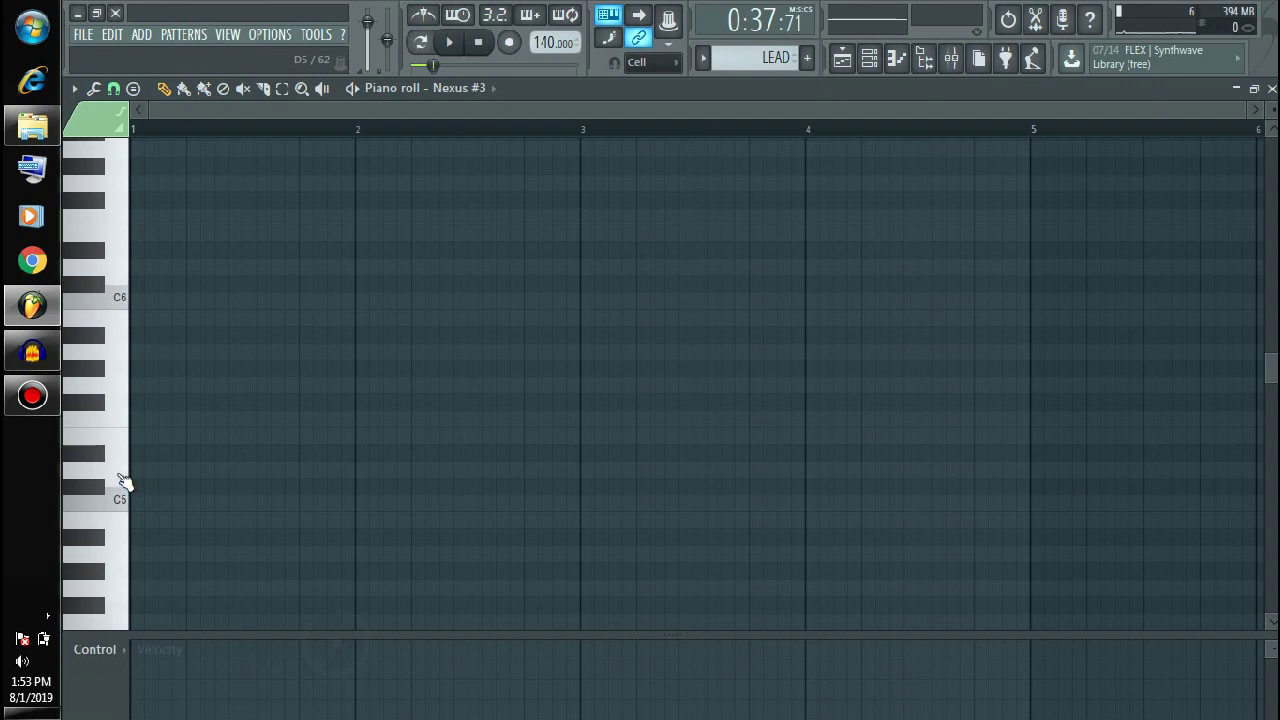
Place a two-step D5 note at step 9 of bar 1 and play it against the vocal.
left_click(121, 481)
key("space")
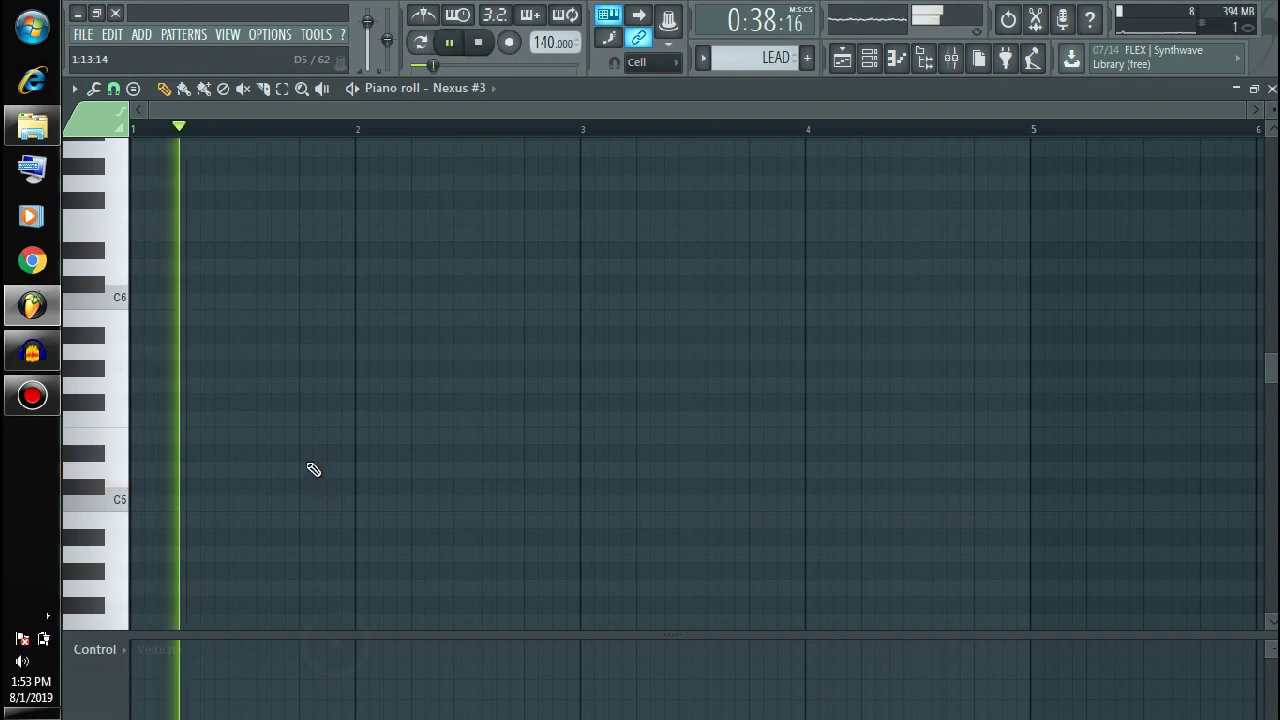
key("space")
left_click(255, 472)
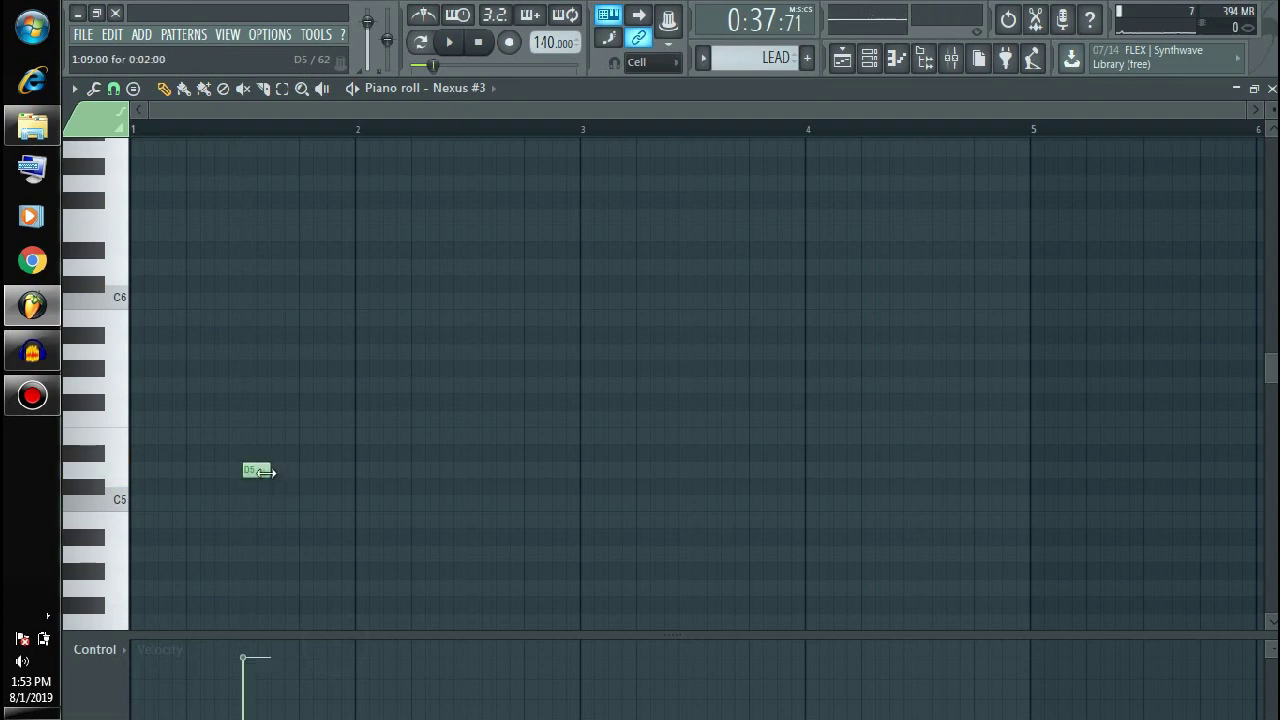
key("space")
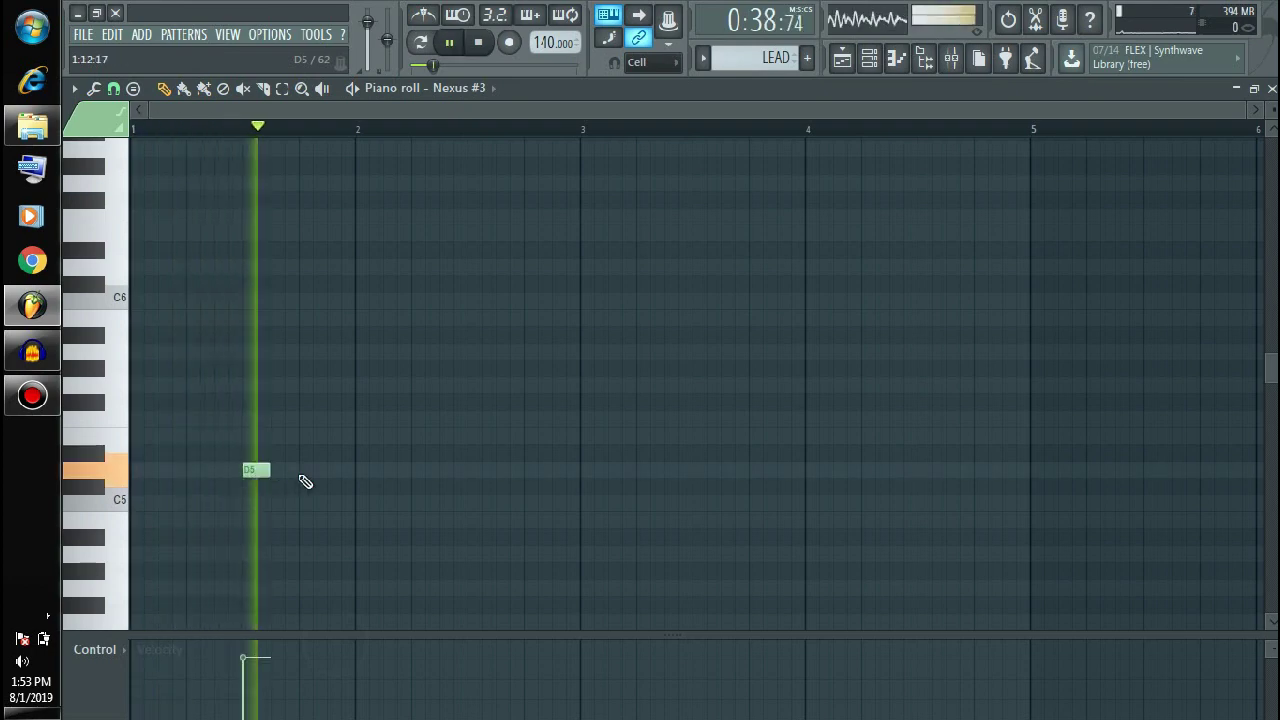
key("space")
left_click(313, 472)
left_click(330, 472)
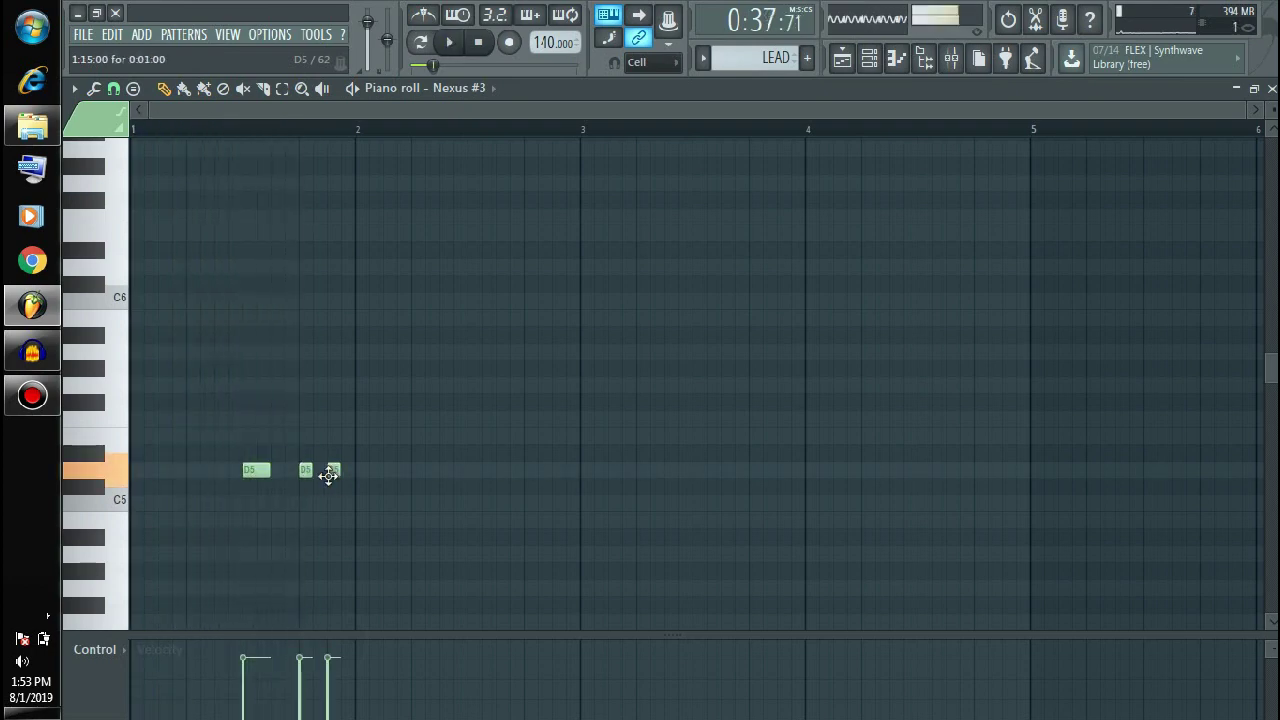
key("space")
key("space")
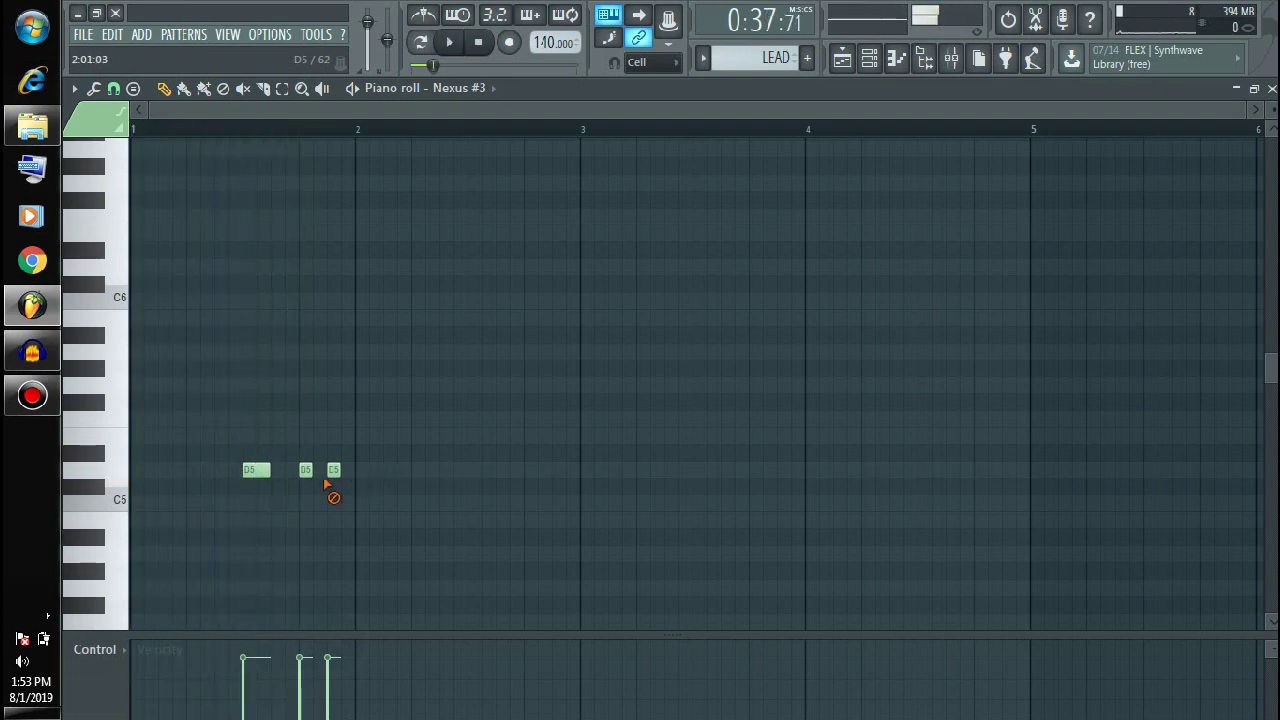
right_click(333, 470)
right_click(306, 470)
Add one-step D5 notes at step 15 of bar 1 and step 1 of bar 2, and play the phrase.
left_click(333, 471)
left_click(361, 471)
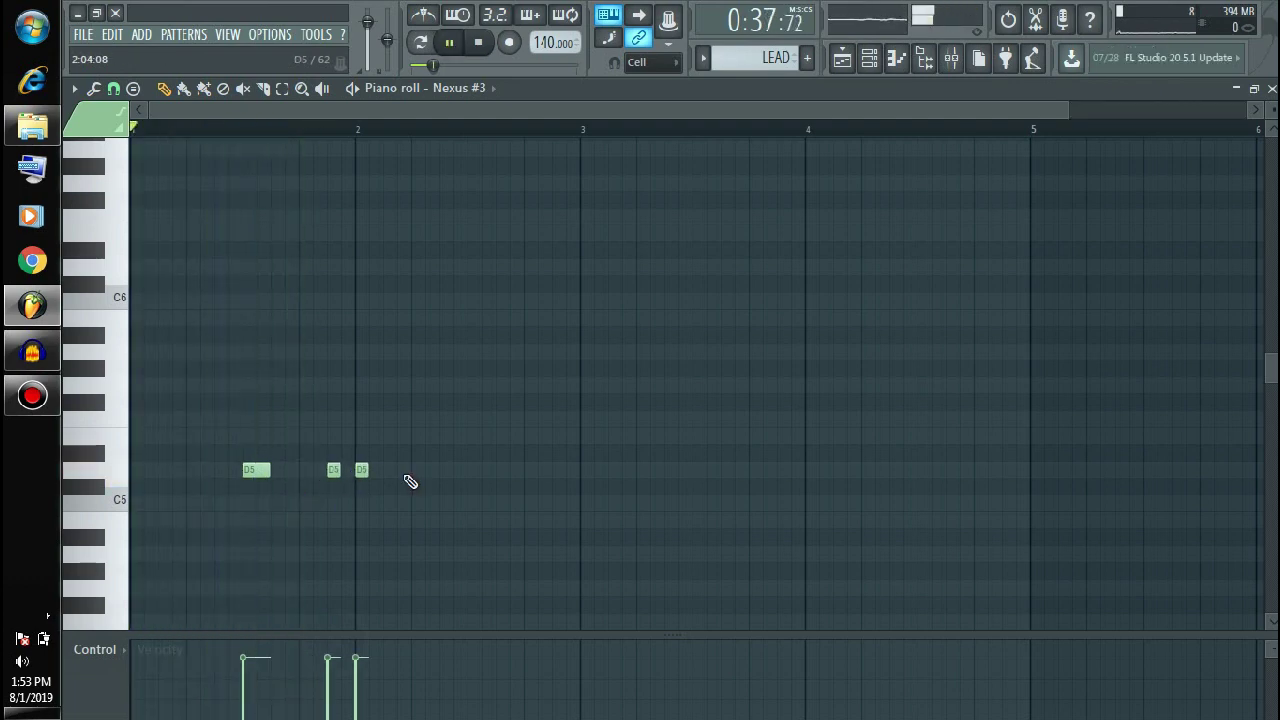
key("space")
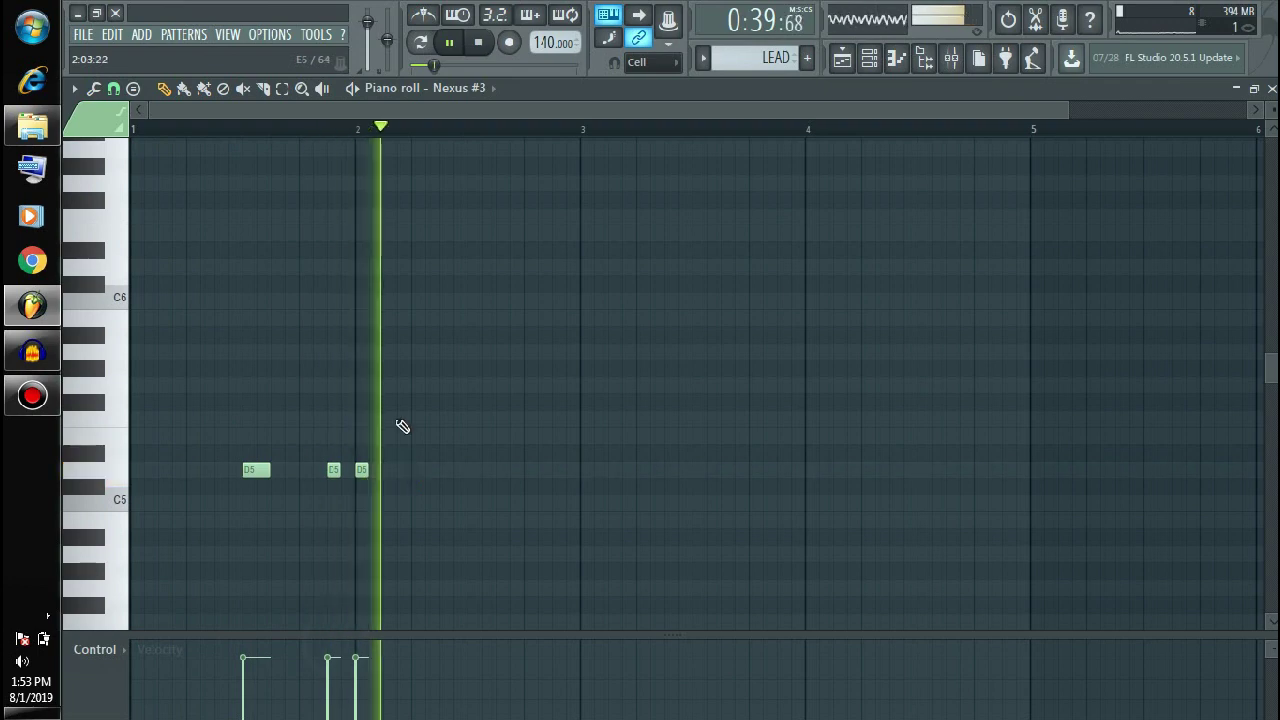
key("space")
Add a two-step E5 note at step 5 of bar 2 and check it against the vocal.
left_click(124, 486)
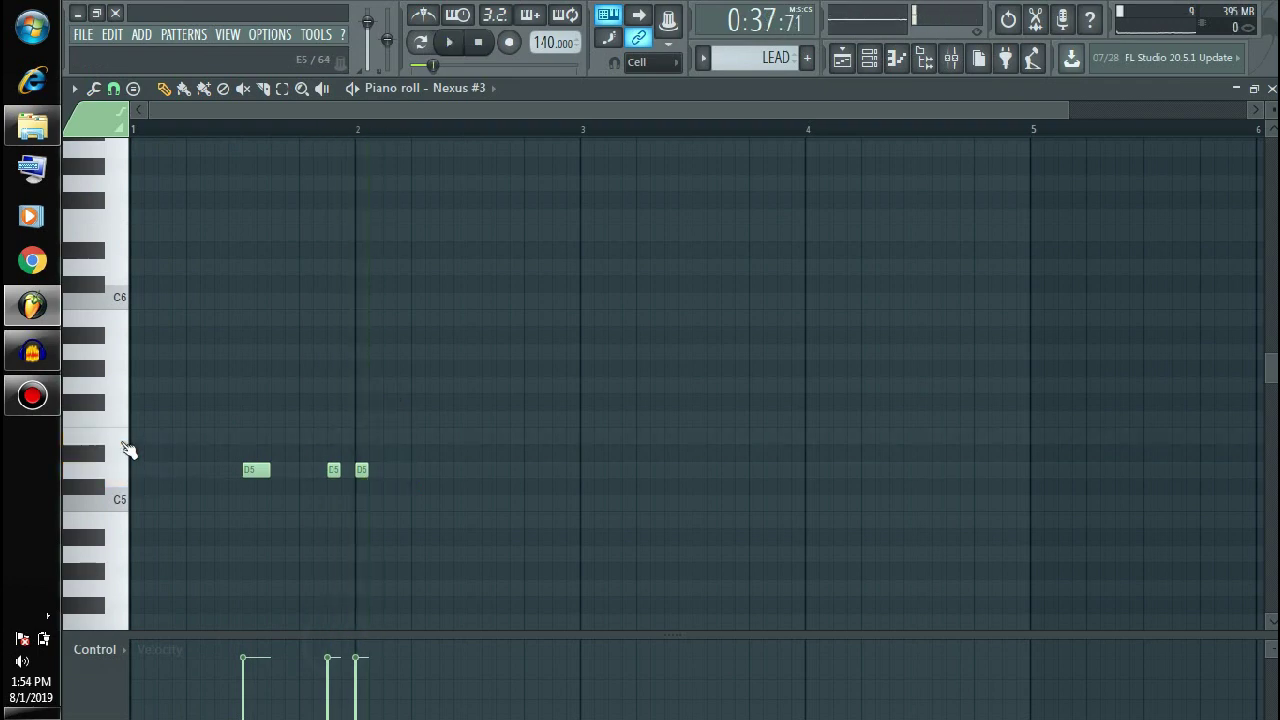
key("space")
left_click(398, 437)
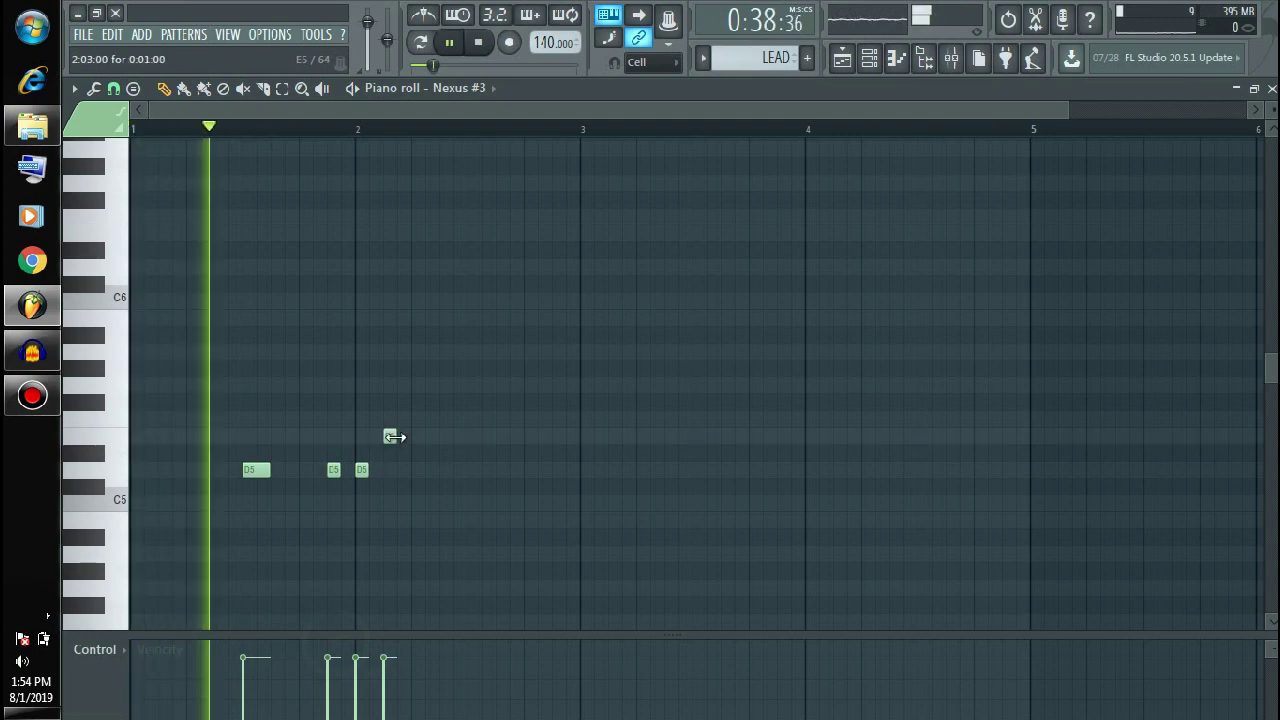
left_click_drag(388, 436, 415, 436)
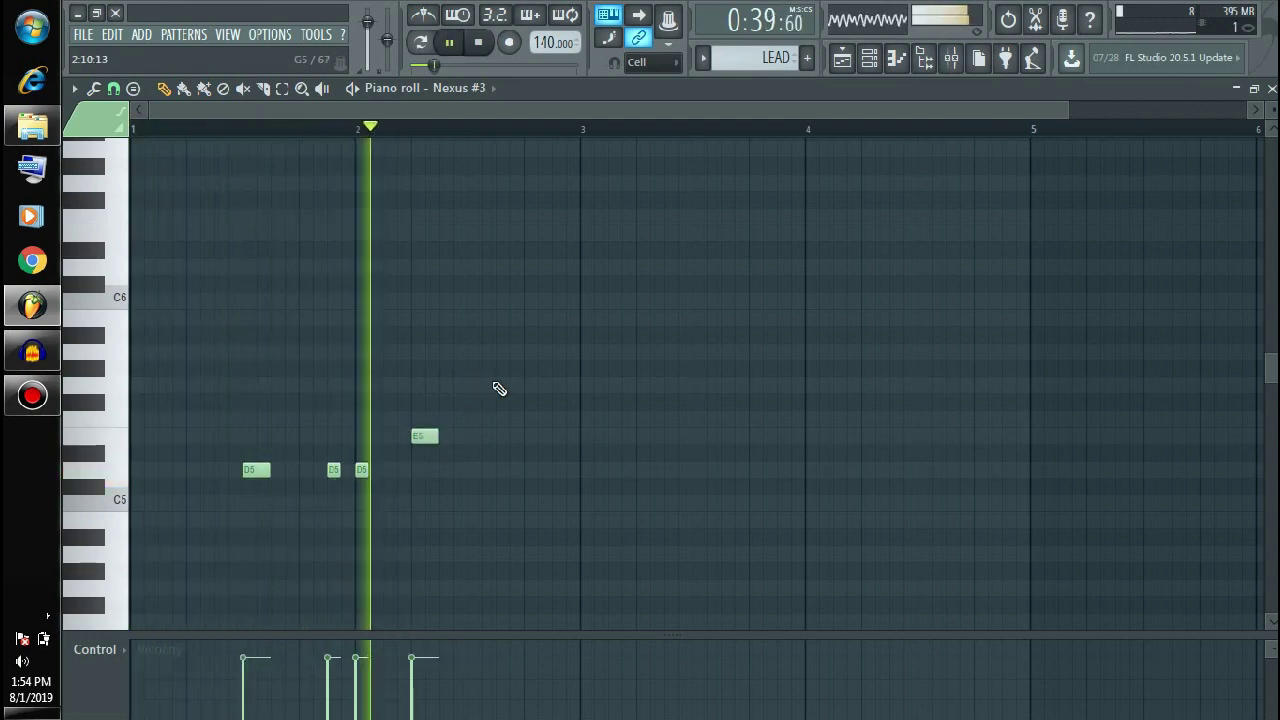
key("space")
Audition the next pitch on the keyboard and add a two-step G5 note at step 9 of bar 2.
left_click(116, 468)
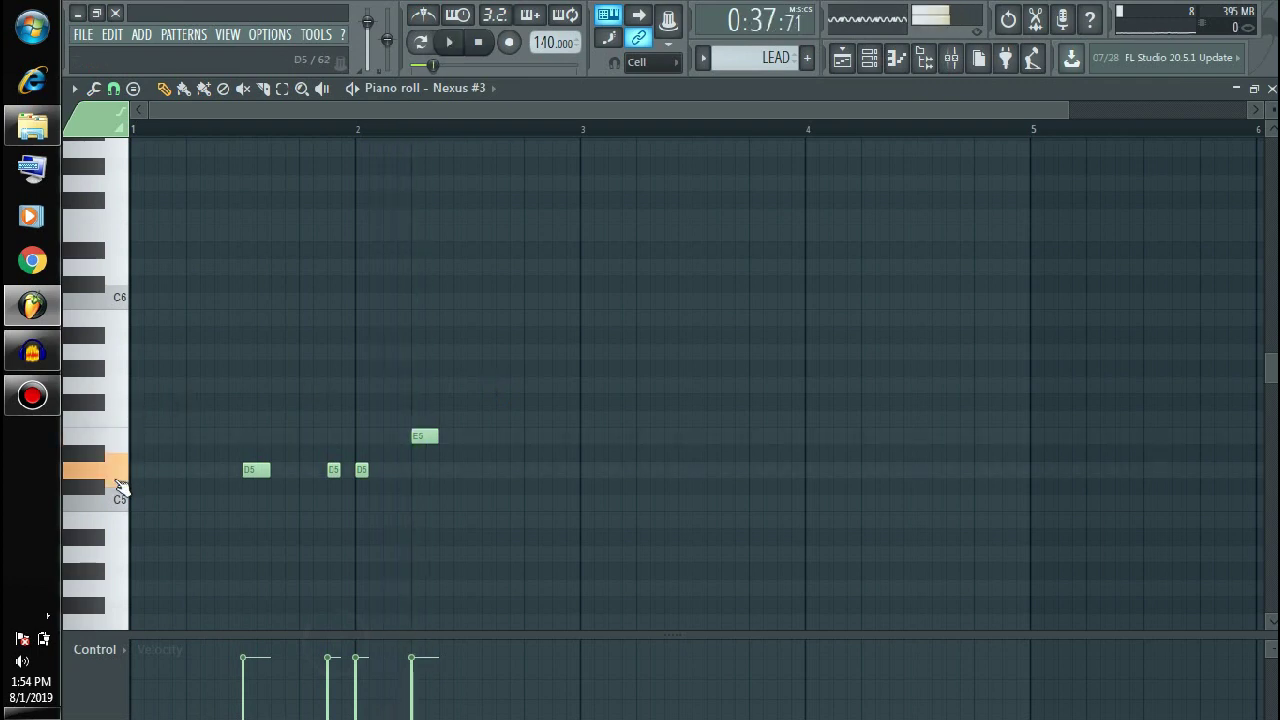
left_click(116, 468)
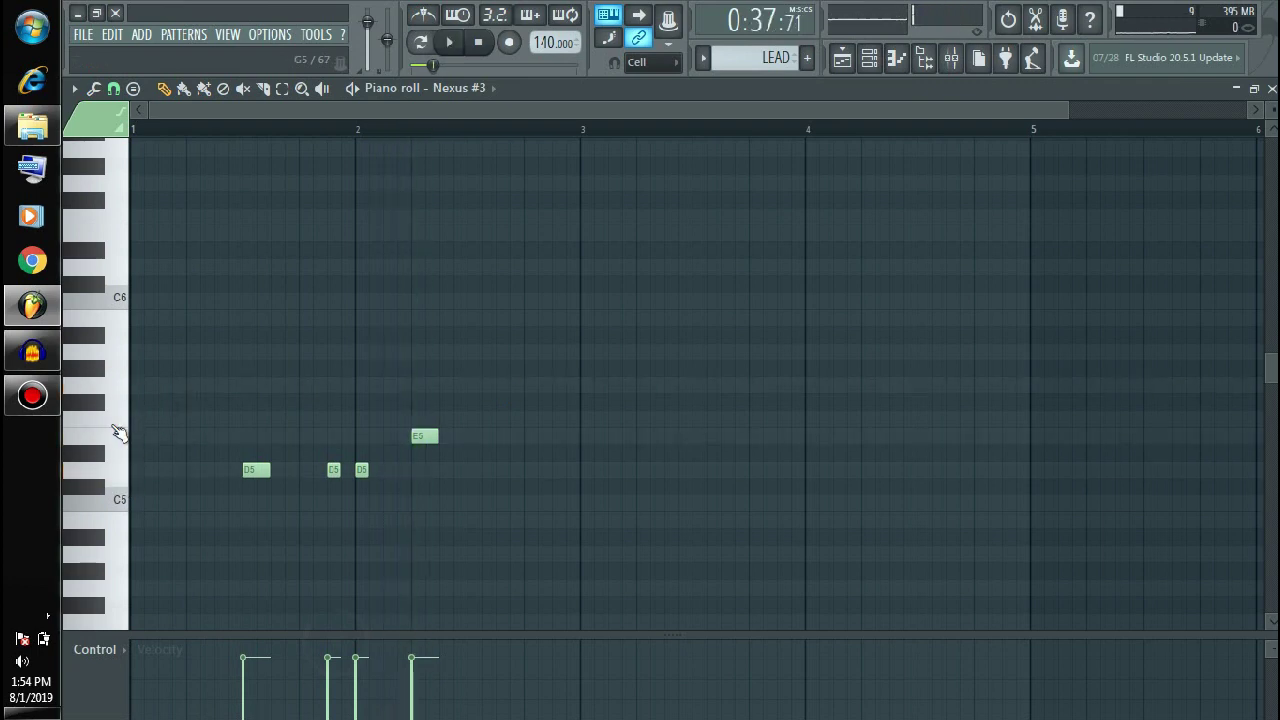
left_click(125, 386)
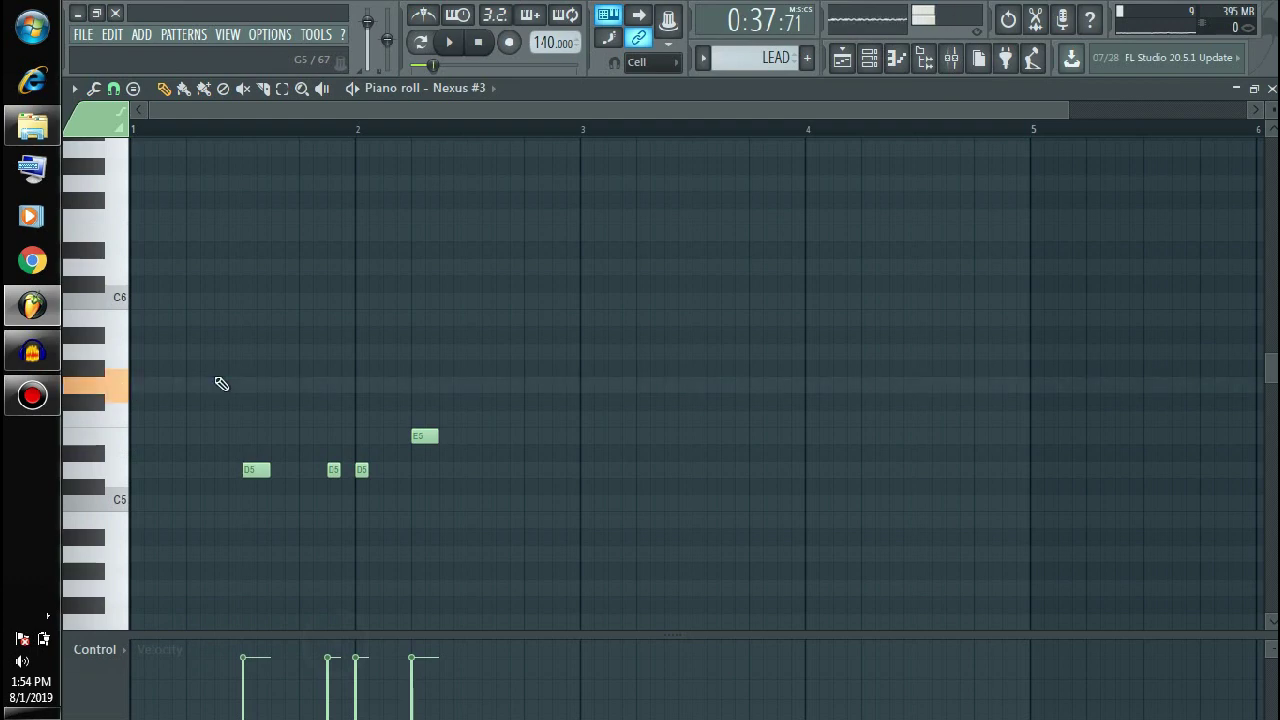
left_click(472, 386)
key("space")
left_click(508, 320)
right_click(508, 320)
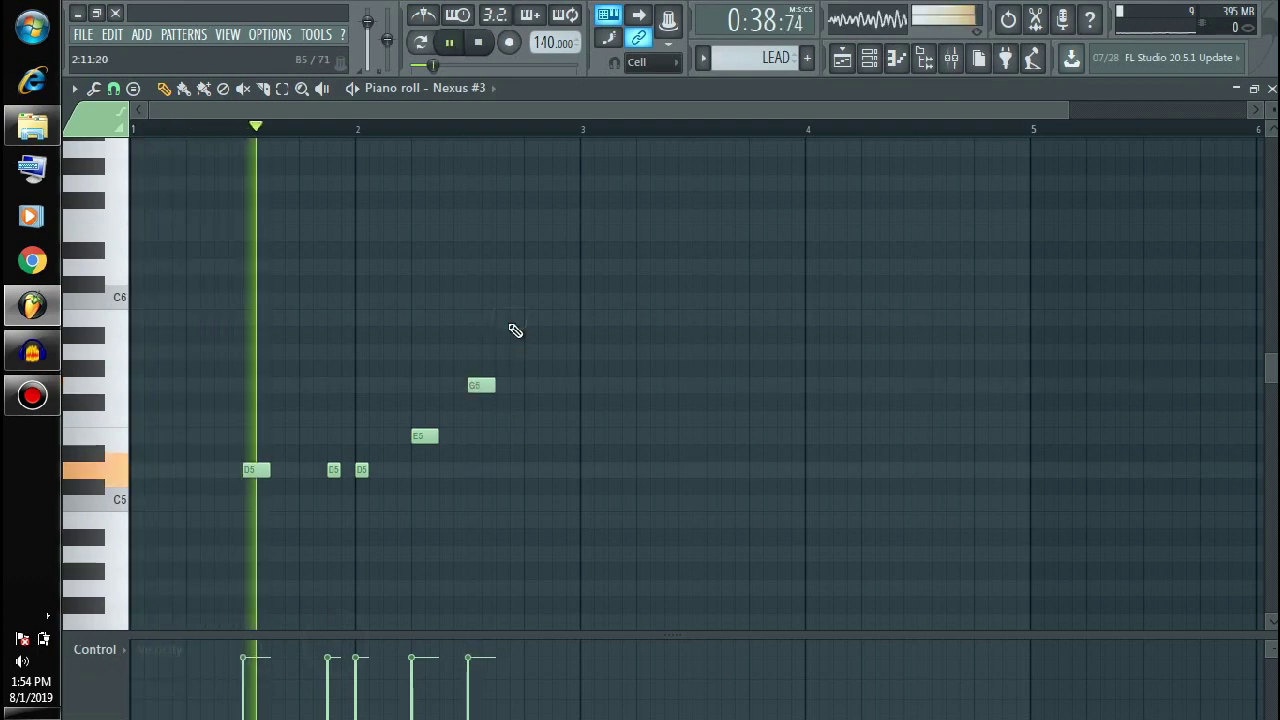
key("space")
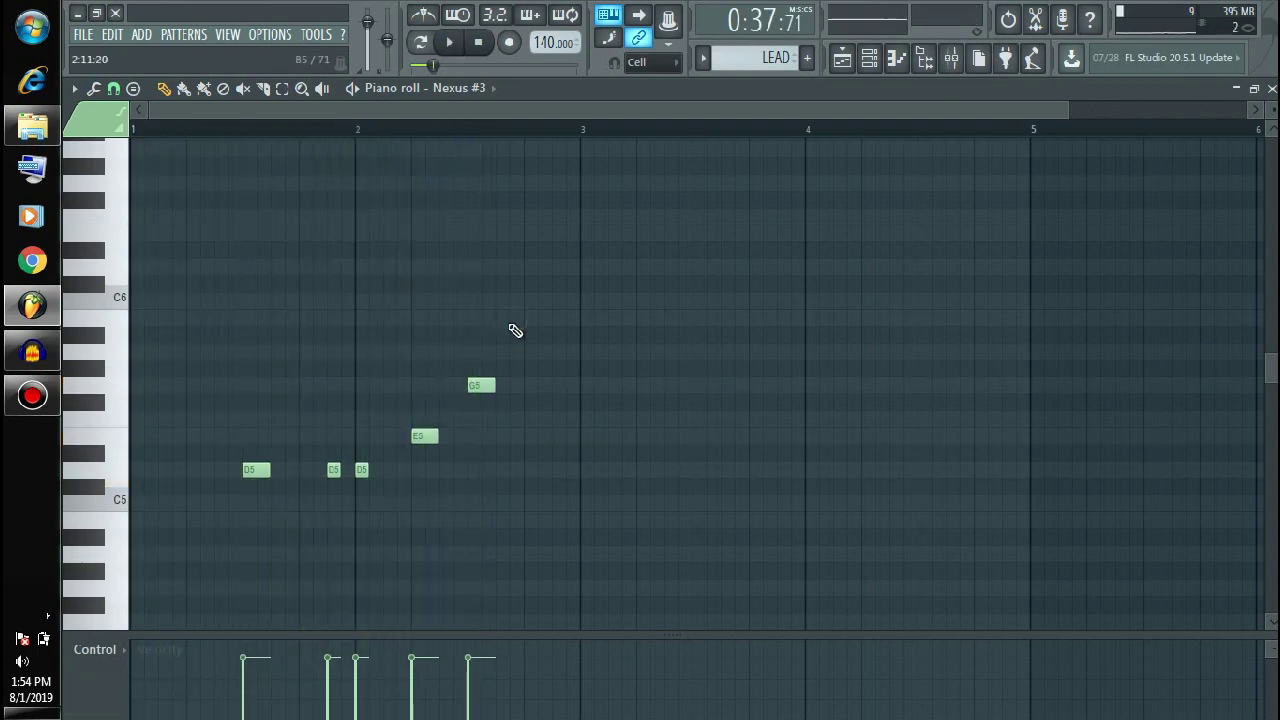
Try pitches against the vocal and add a two-step E5 note at step 13 of bar 2.
left_click(114, 384)
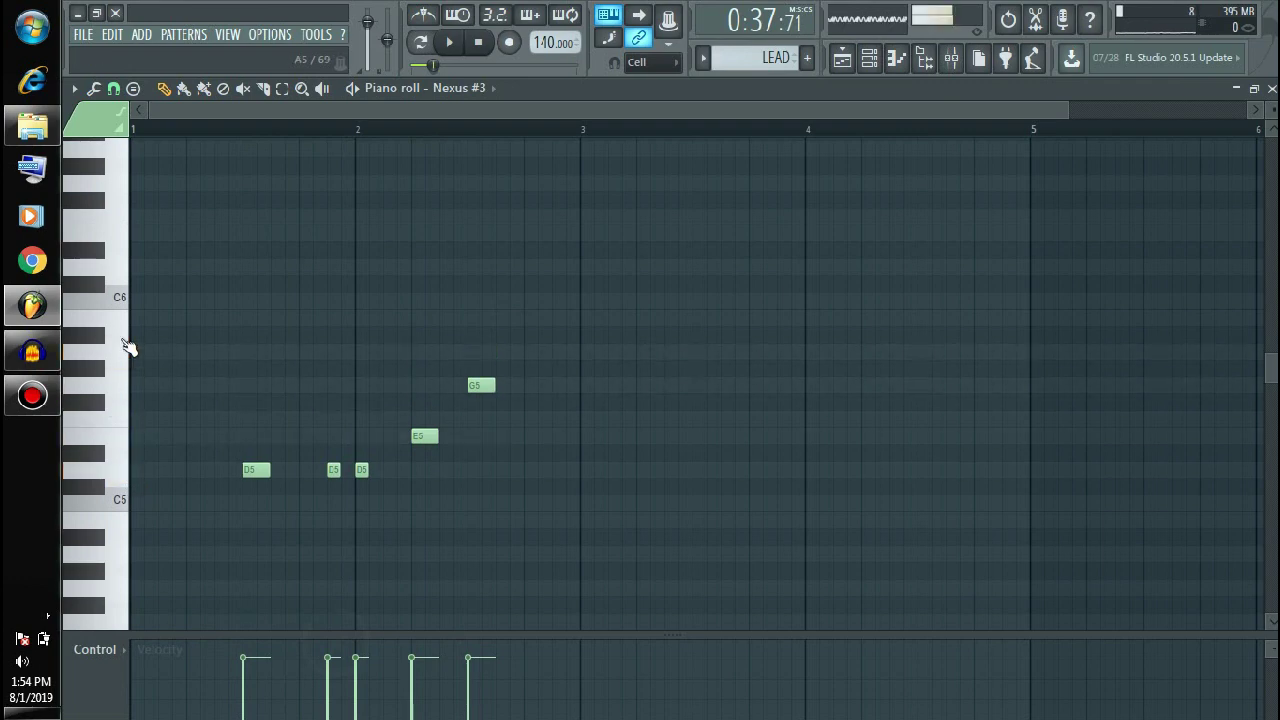
left_click(110, 286)
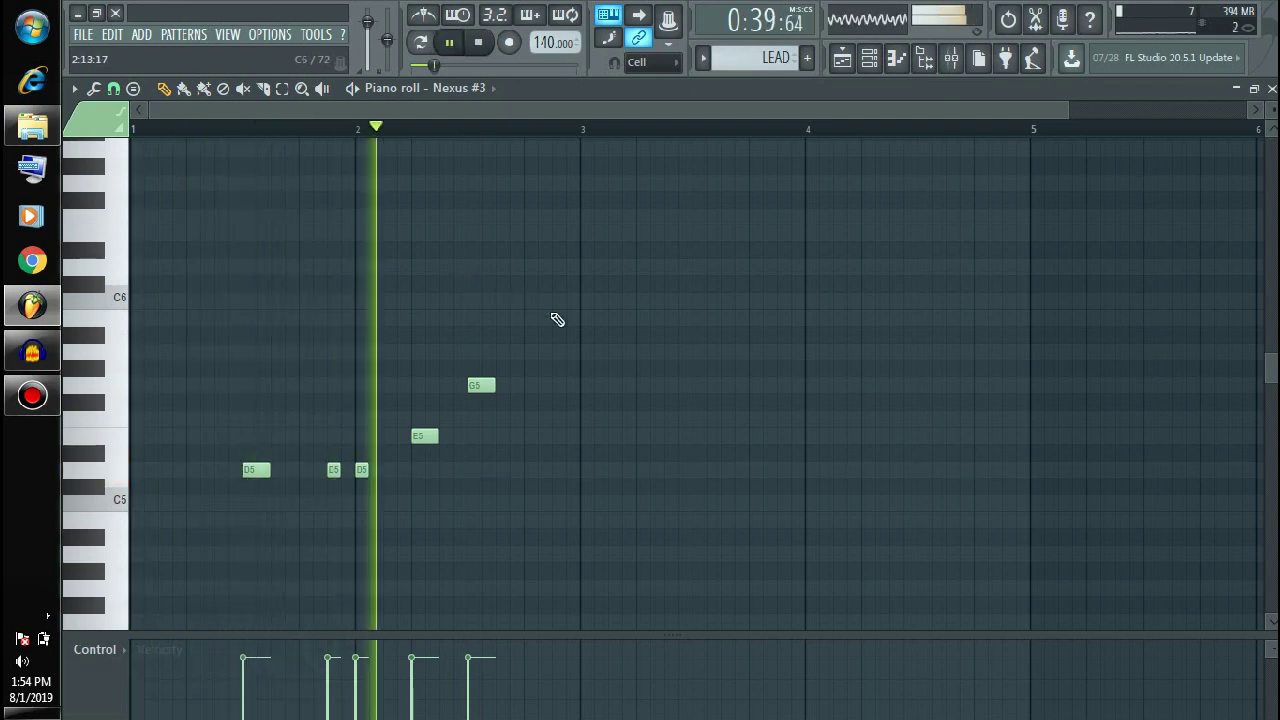
key("space")
left_click(121, 482)
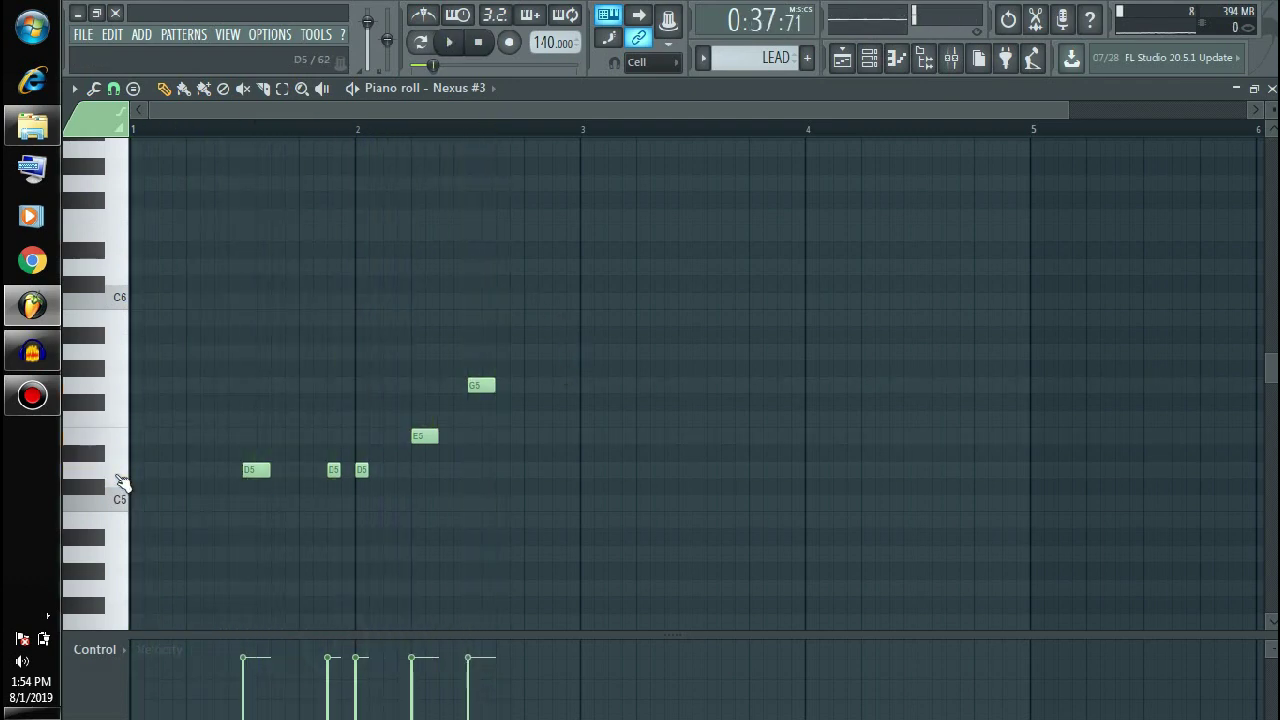
left_click(121, 393)
left_click(126, 441)
left_click(537, 437)
key("space")
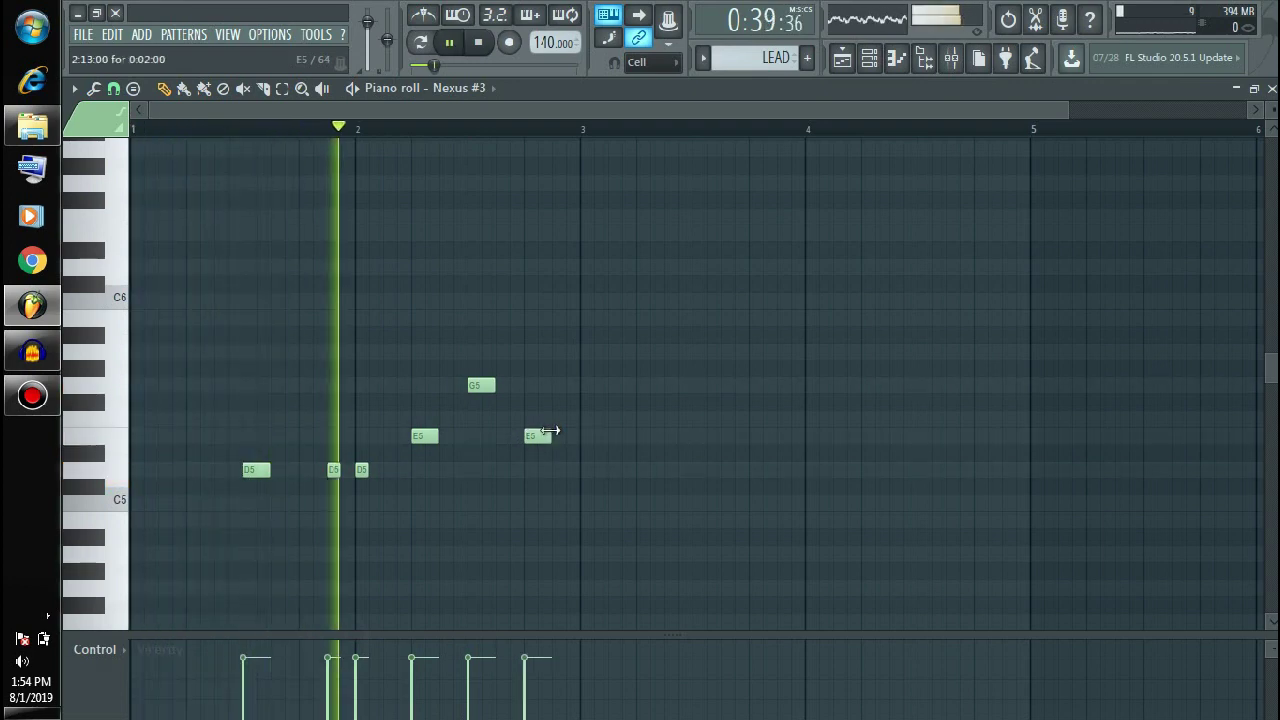
key("space")
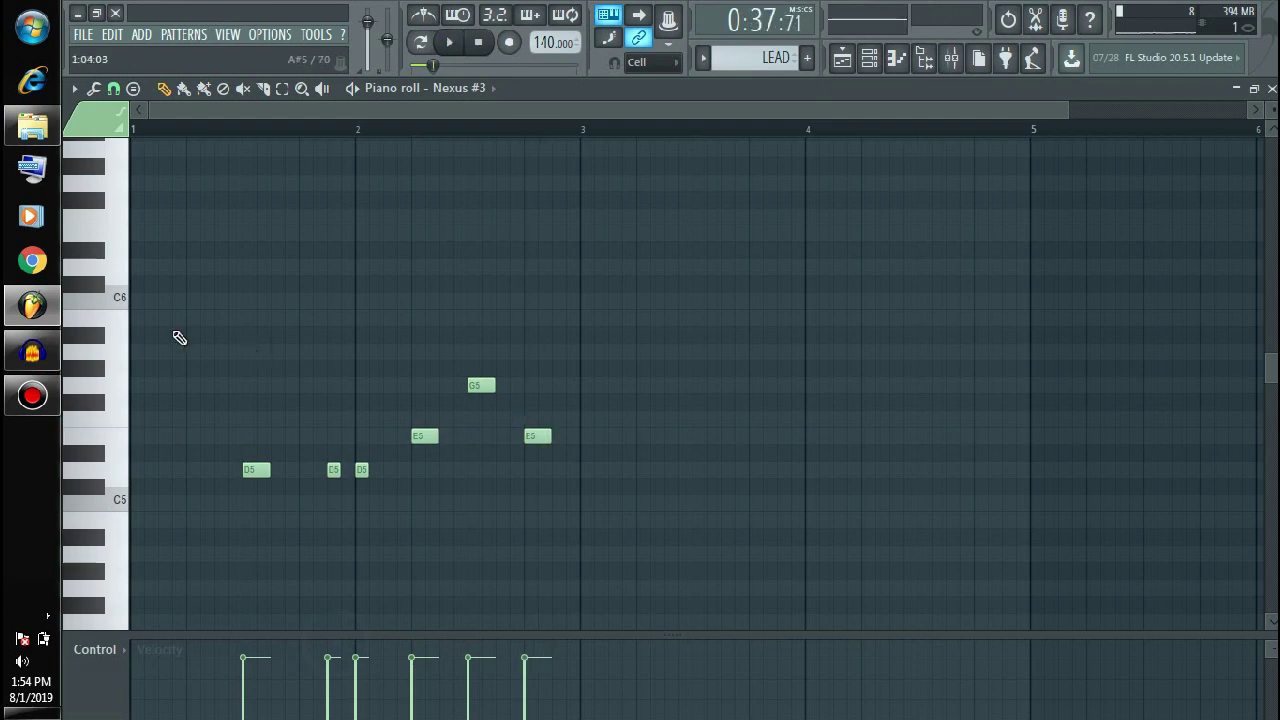
Audition the melody on the keyboard and add a two-step B5 note at step 1 of bar 3.
left_click(118, 472)
left_click(117, 468)
left_click(117, 438)
left_click(125, 408)
left_click(120, 437)
left_click(122, 468)
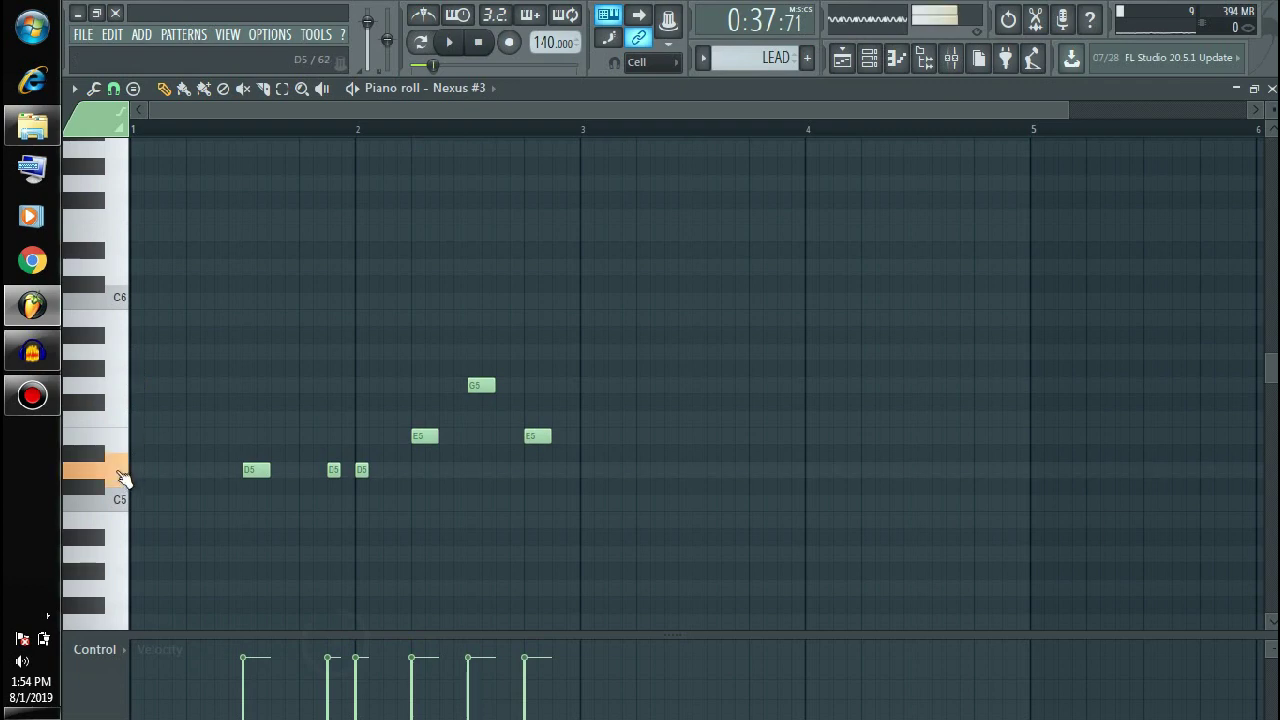
left_click(122, 468)
left_click(125, 438)
left_click(126, 405)
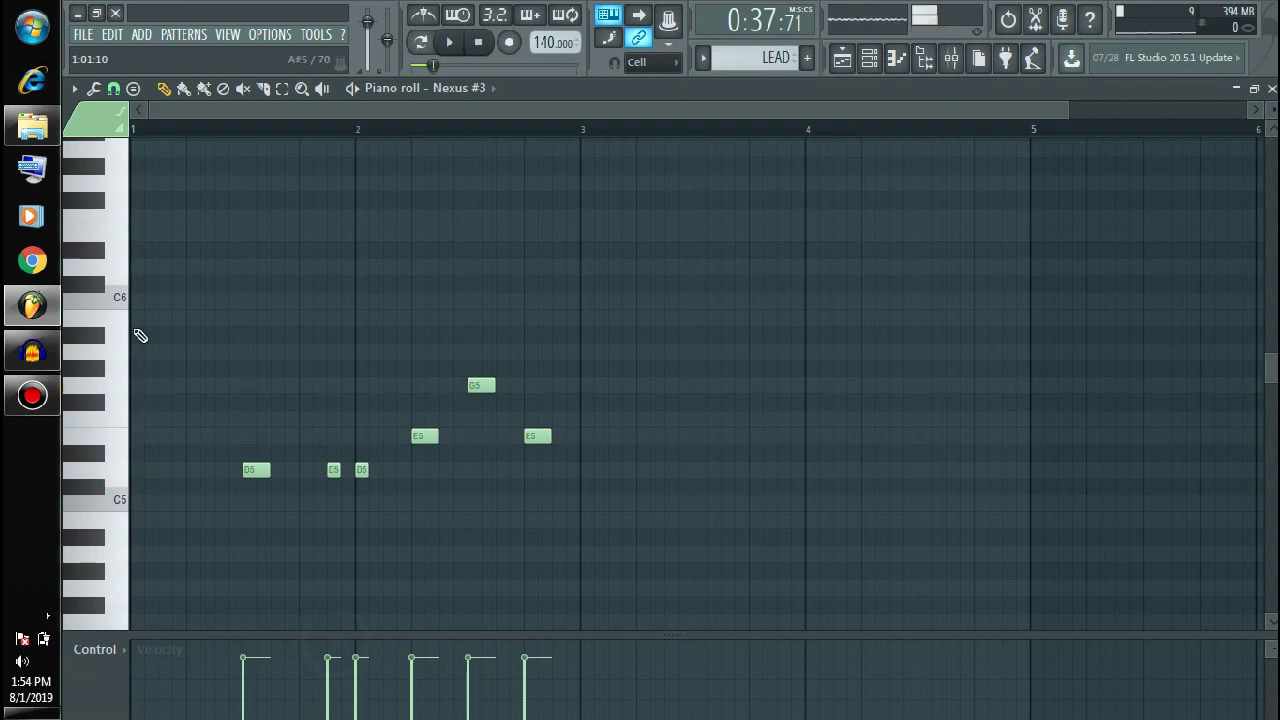
left_click(125, 332)
key("space")
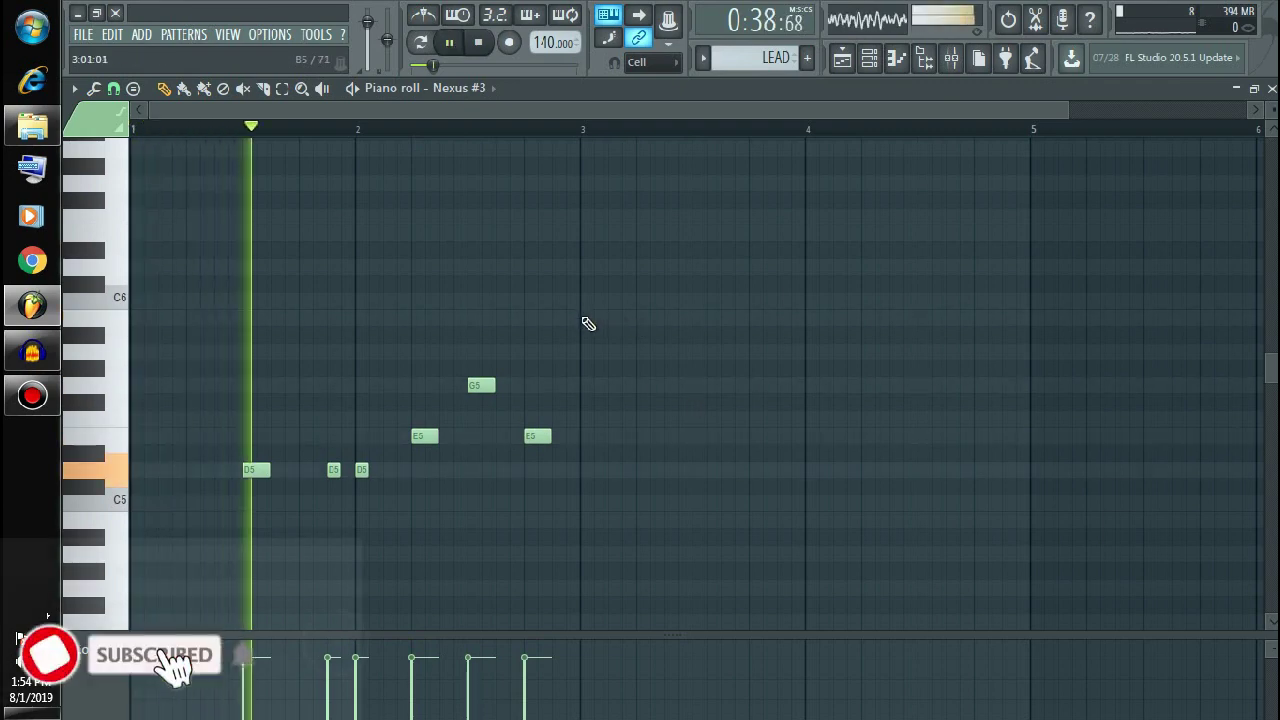
left_click(590, 318)
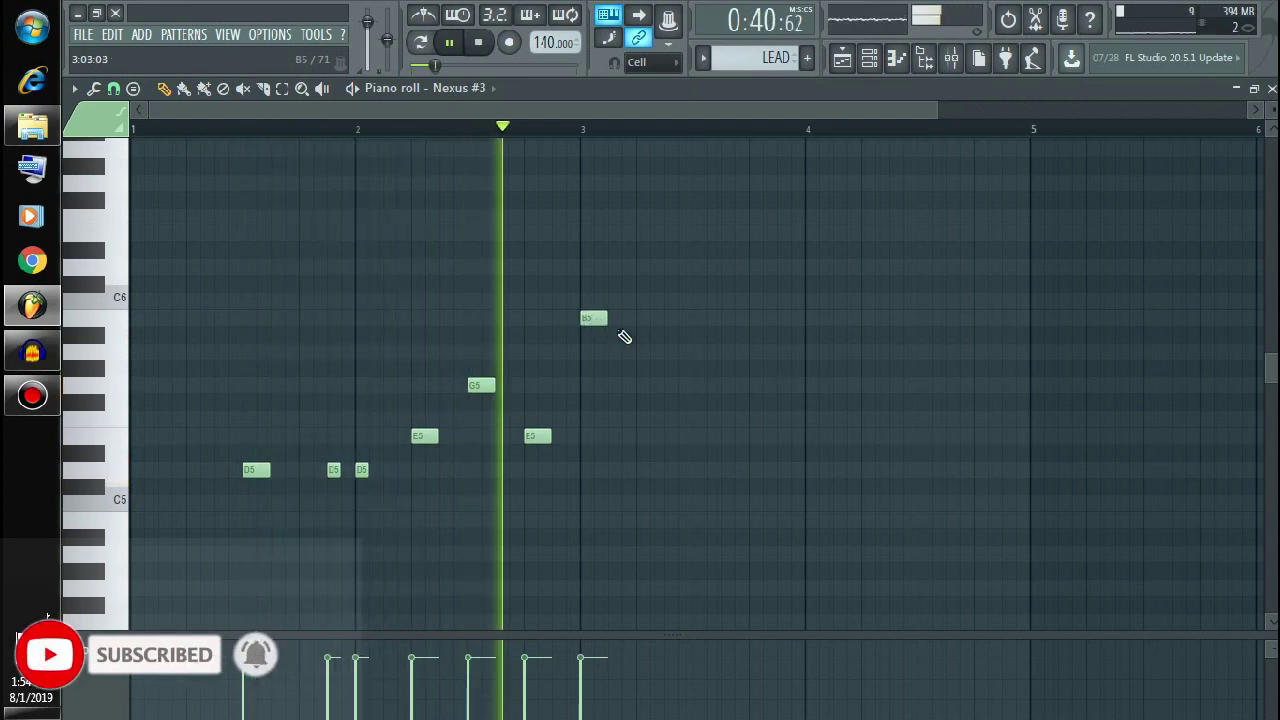
key("space")
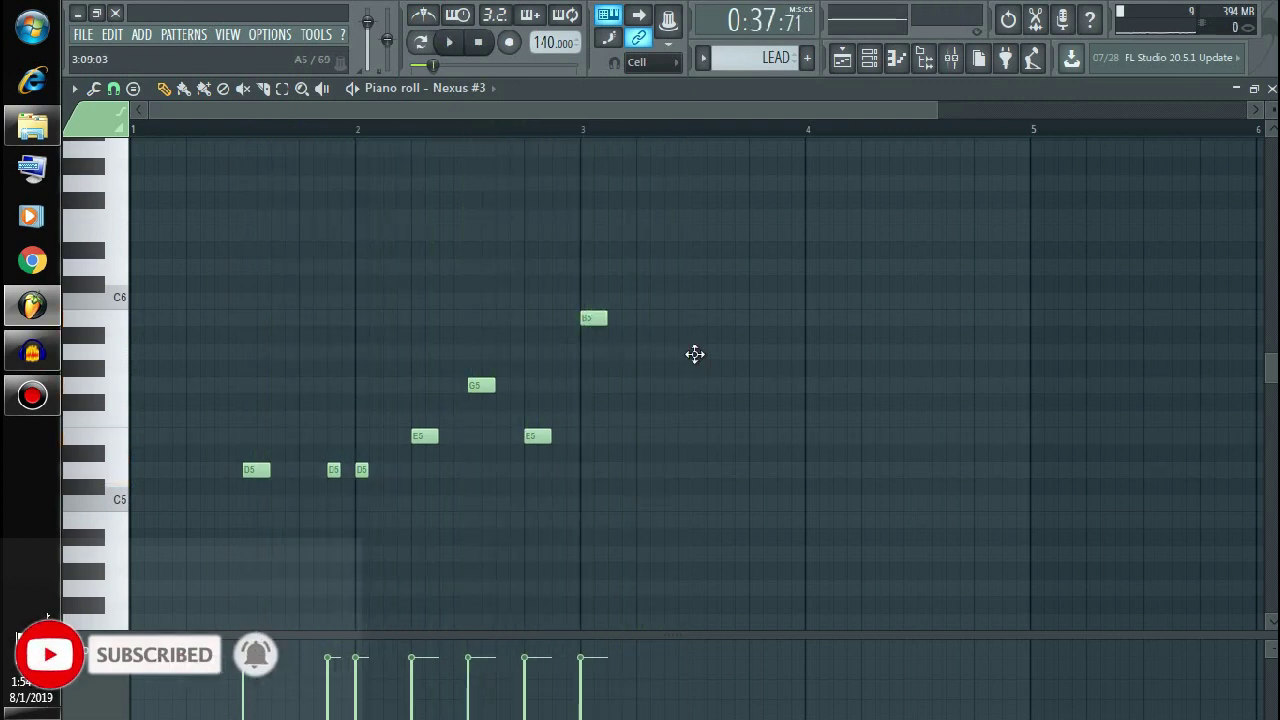
Add two-step A5 notes at steps 9 and 13 of bar 3 and play the melody.
left_click(706, 352)
left_click(762, 352)
left_click(706, 267)
key("space")
right_click(708, 277)
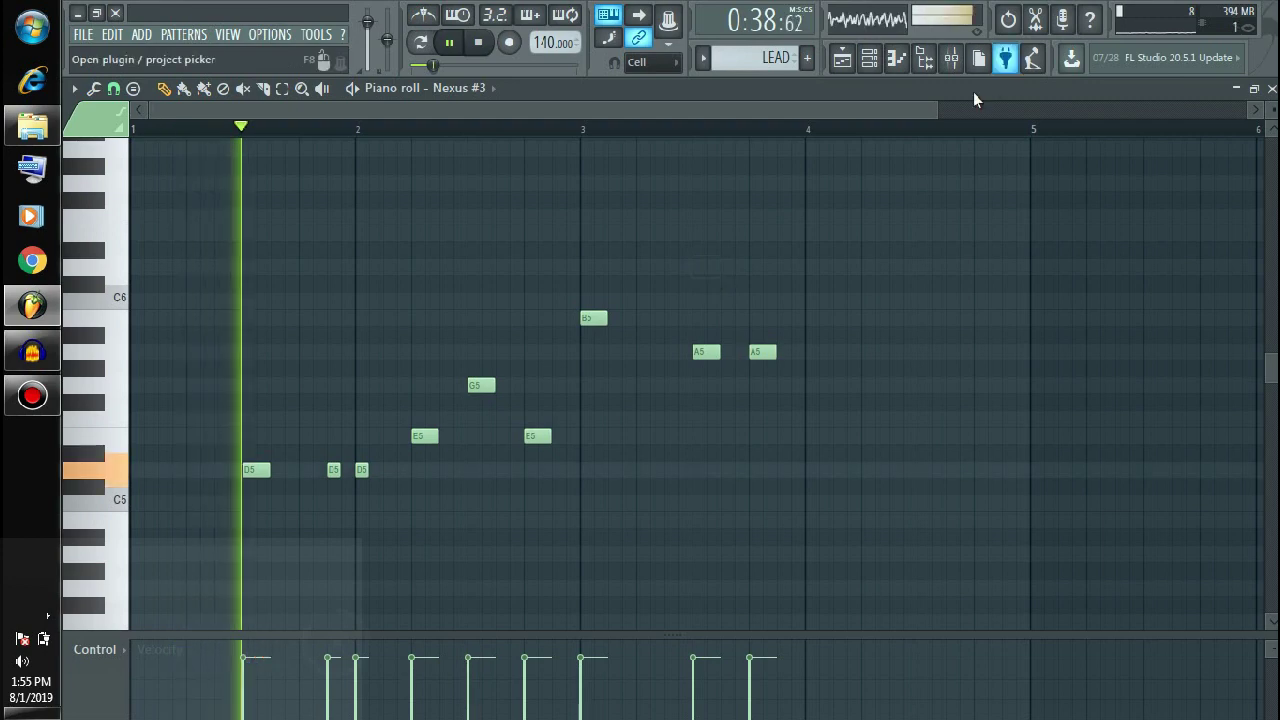
Start the second phrase with a two-step F#5 note at step 11 of bar 5, playing the melody to time it.
left_click_drag(940, 110, 965, 110)
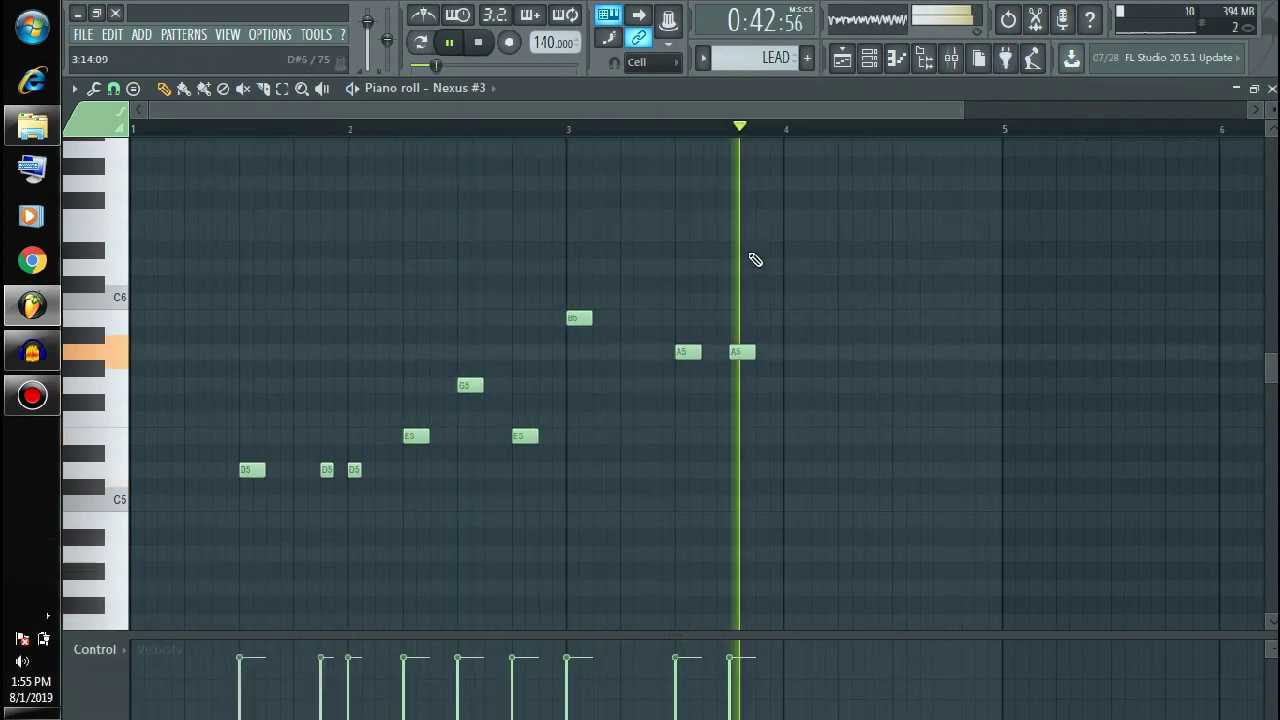
left_click_drag(966, 111, 1140, 111)
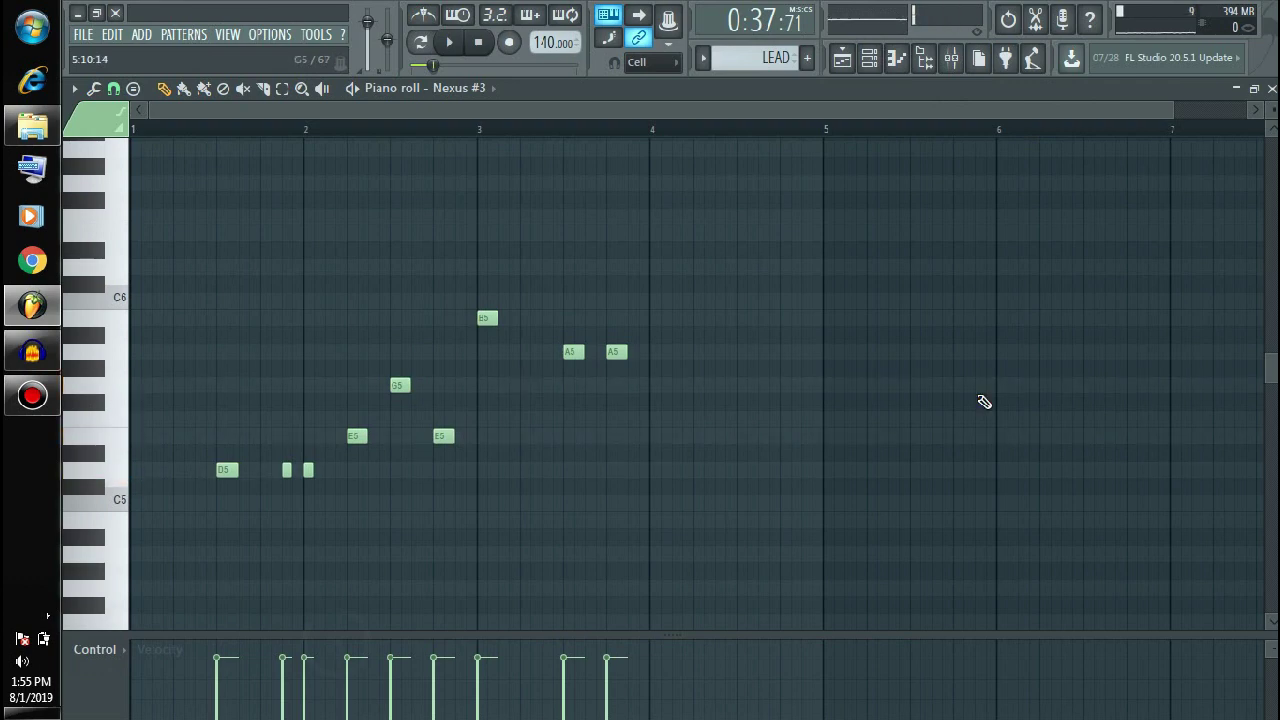
key("space")
left_click(918, 402)
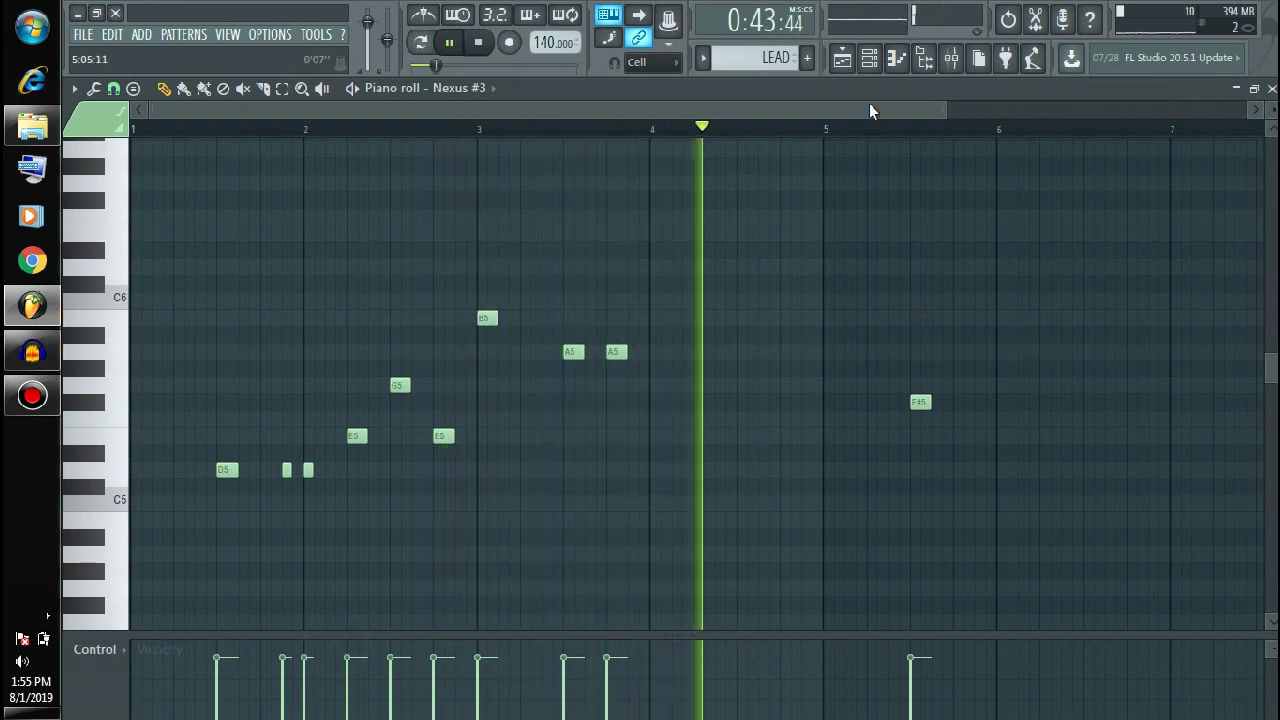
left_click_drag(869, 108, 921, 108)
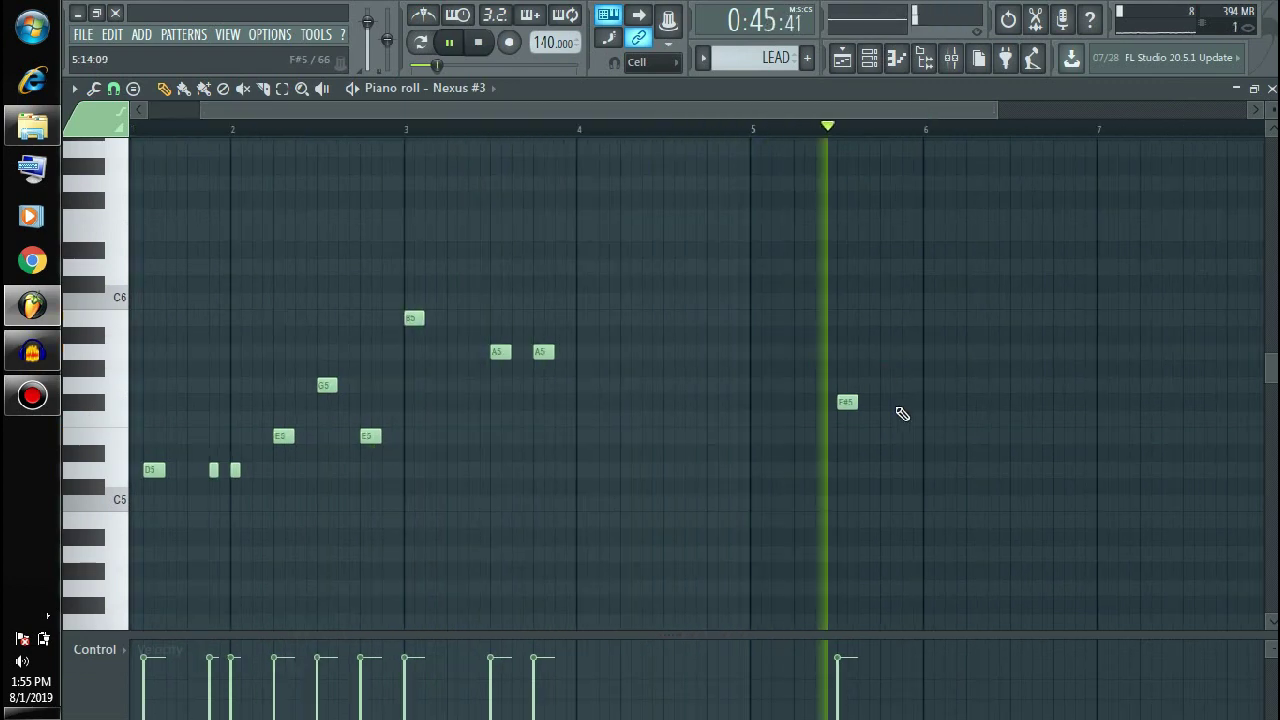
mouse_move(850, 405)
left_mouse_down()
mouse_move(877, 409)
mouse_move(861, 402)
left_mouse_up()
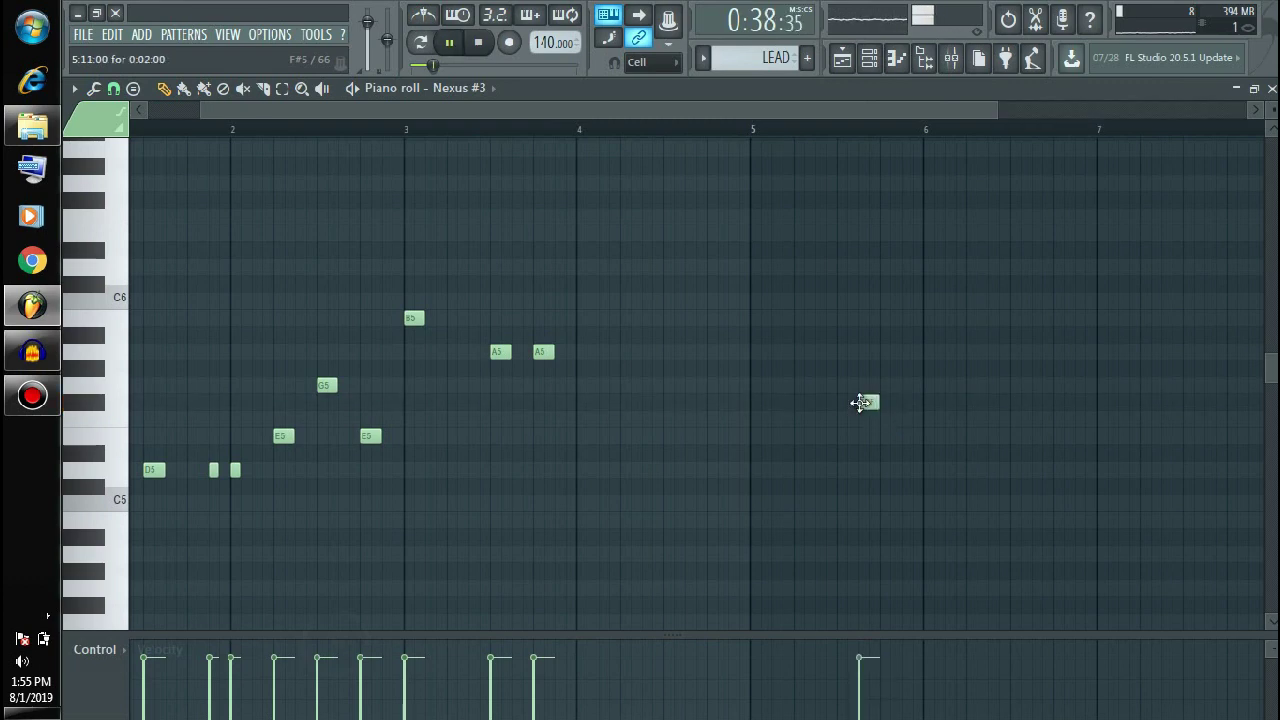
Start playback within bar 5 and add one-step F#5 notes at step 15 of bar 5 and step 1 of bar 6.
left_click(792, 131)
key("space")
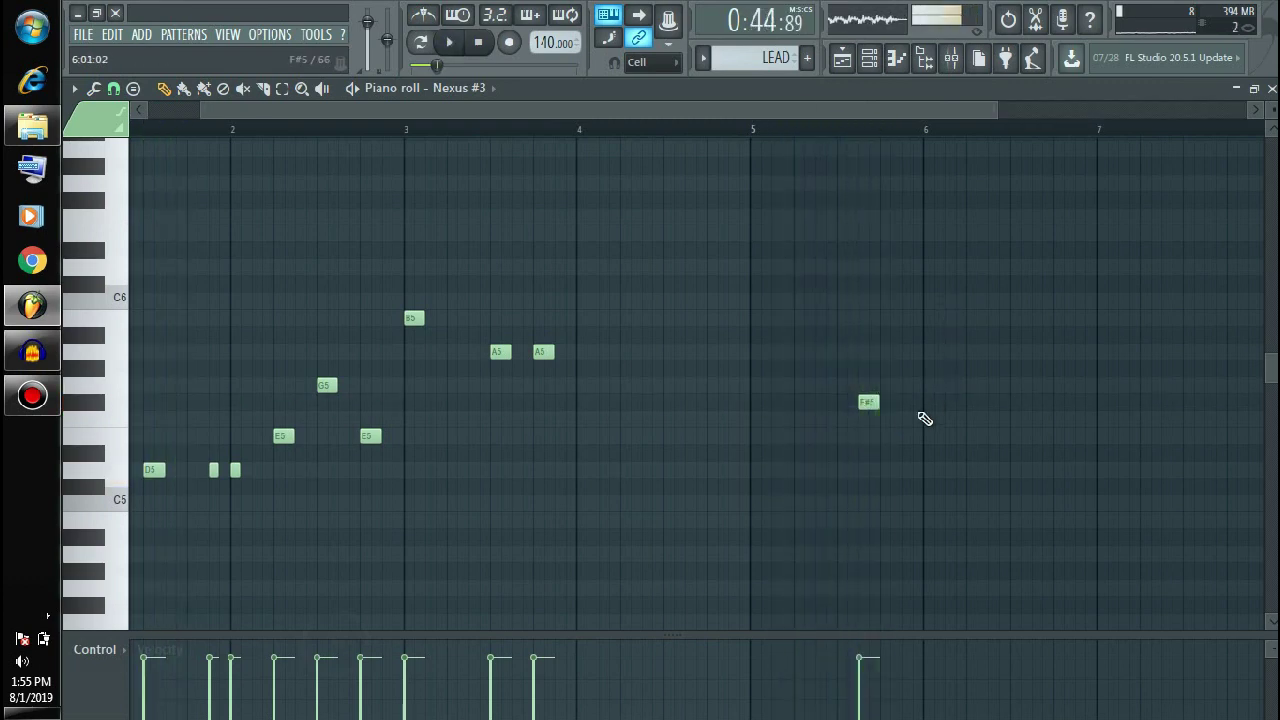
key("space")
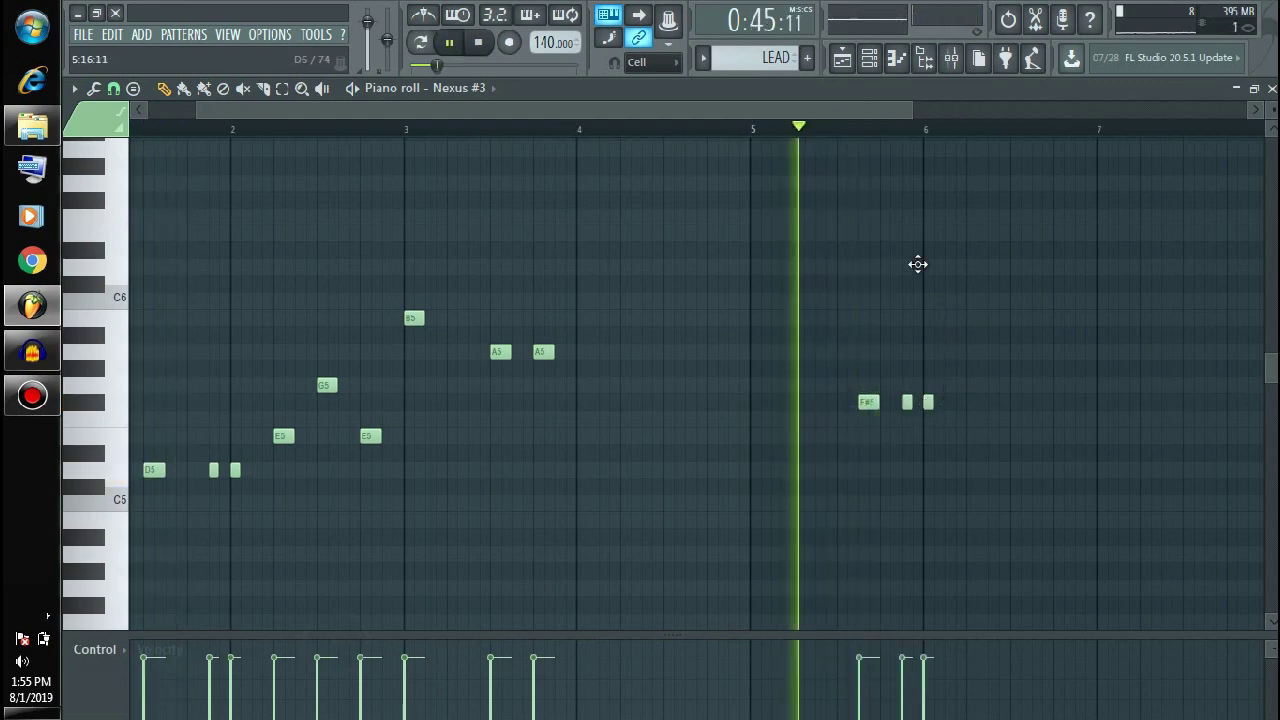
key("space")
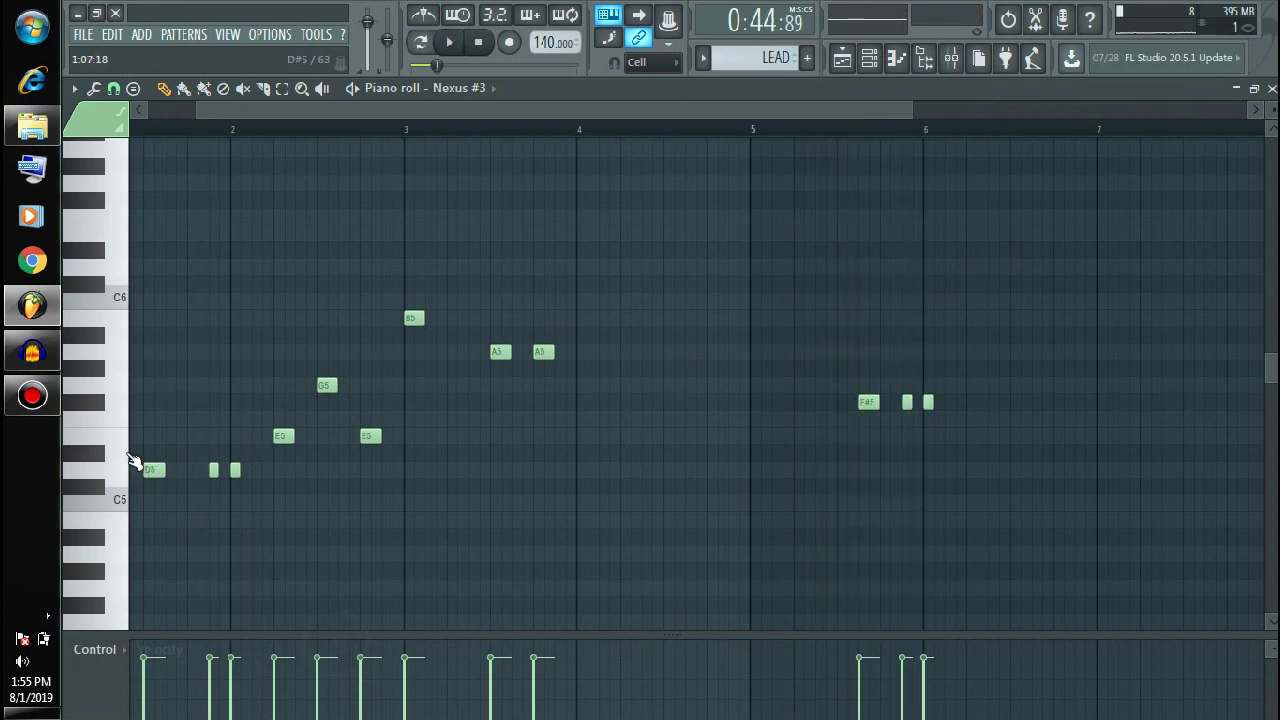
key("space")
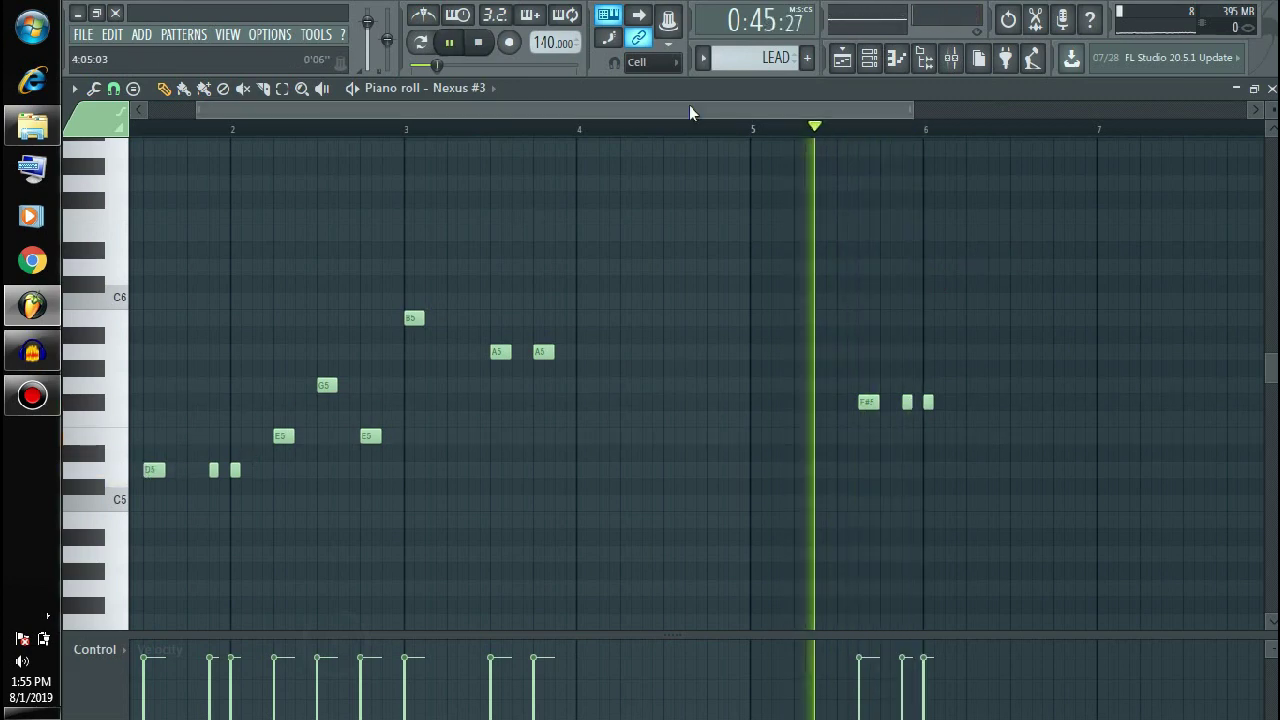
Add a two-step E5 note at step 9 of bar 6 and play the phrase to check its timing.
scroll(691, 108, "right", 2)
left_click(821, 437)
key("space")
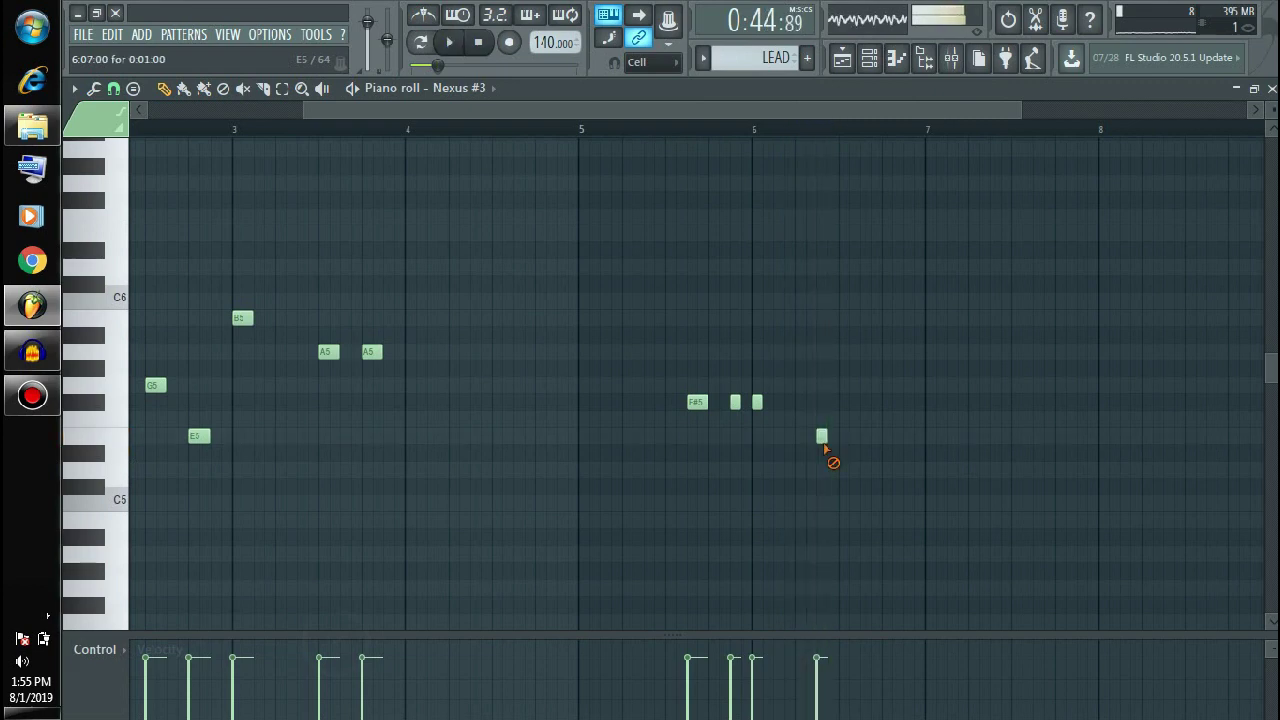
key("space")
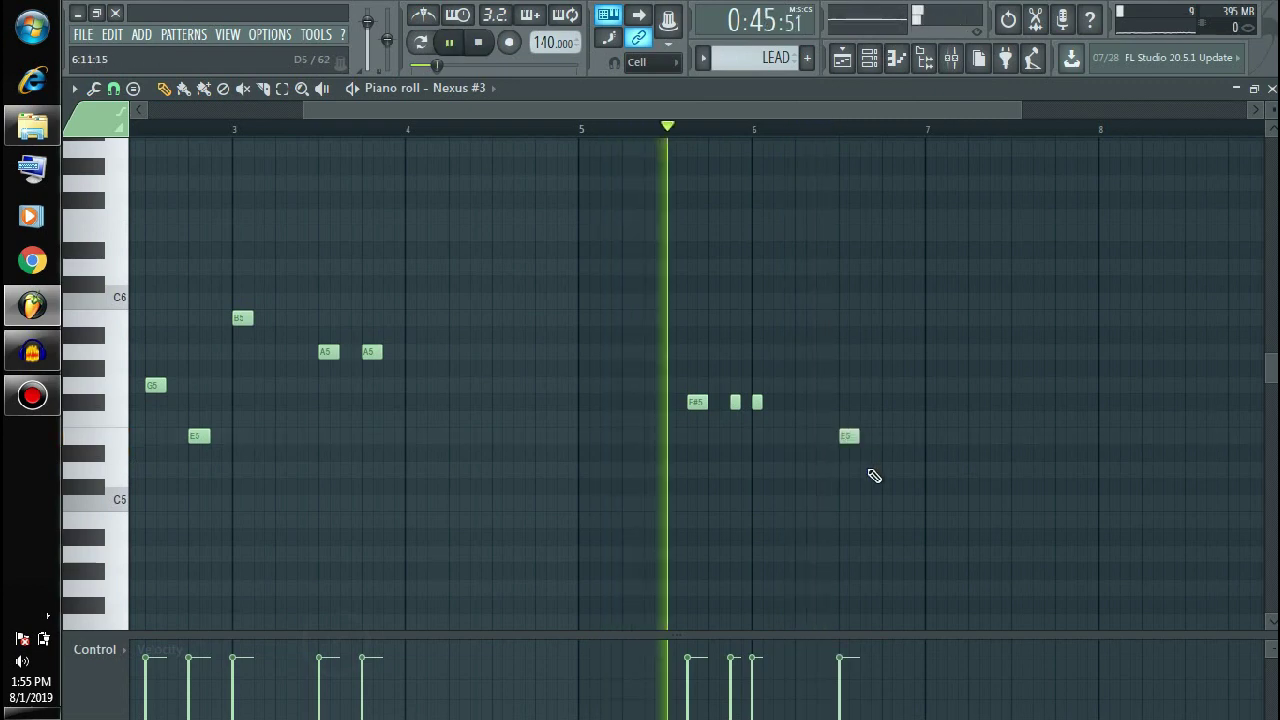
Try a D5 after the E5, remove it, and add a two-step G5 note at step 13 of bar 6.
left_click(874, 471)
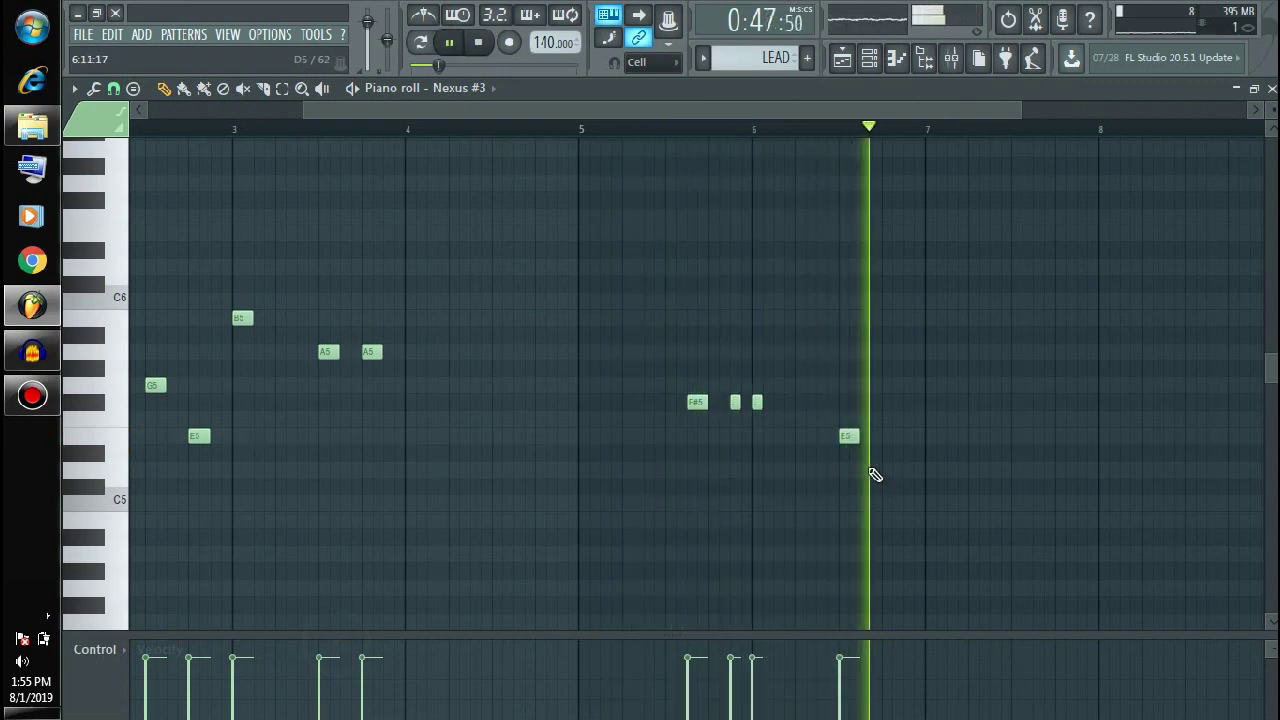
right_click(880, 471)
key("space")
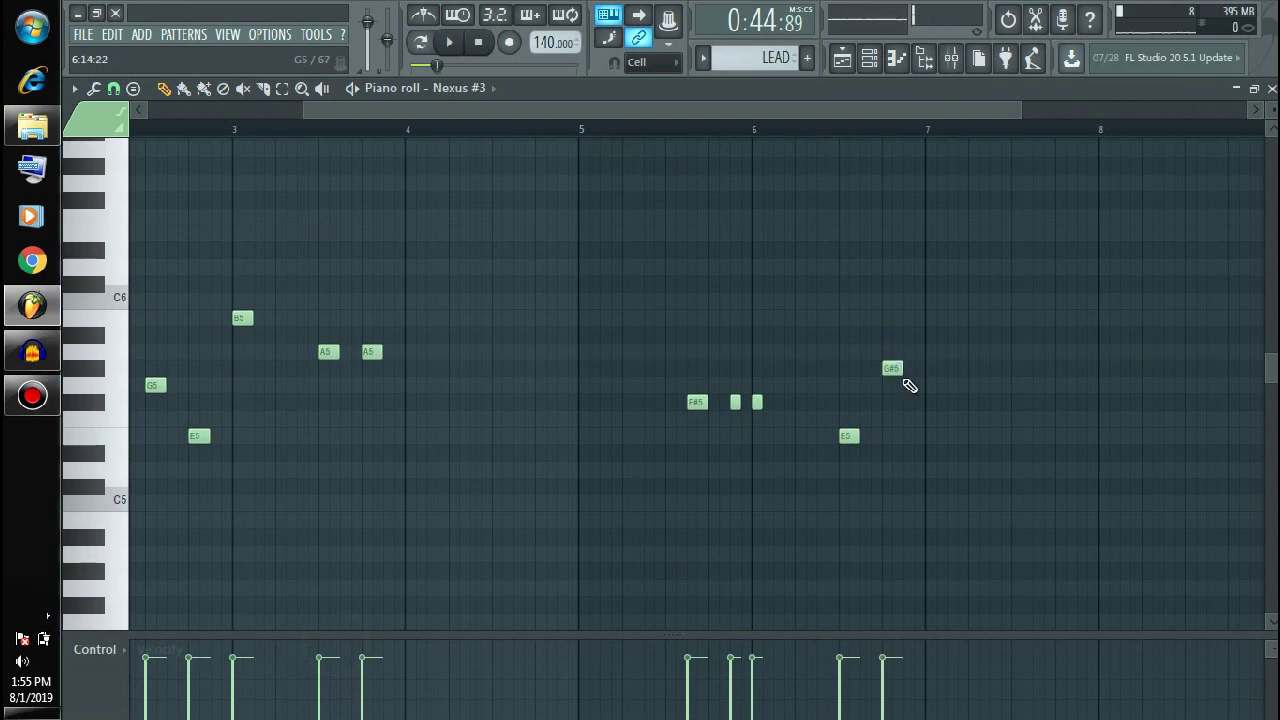
key("space")
left_click_drag(891, 368, 891, 385)
left_click_drag(887, 112, 913, 111)
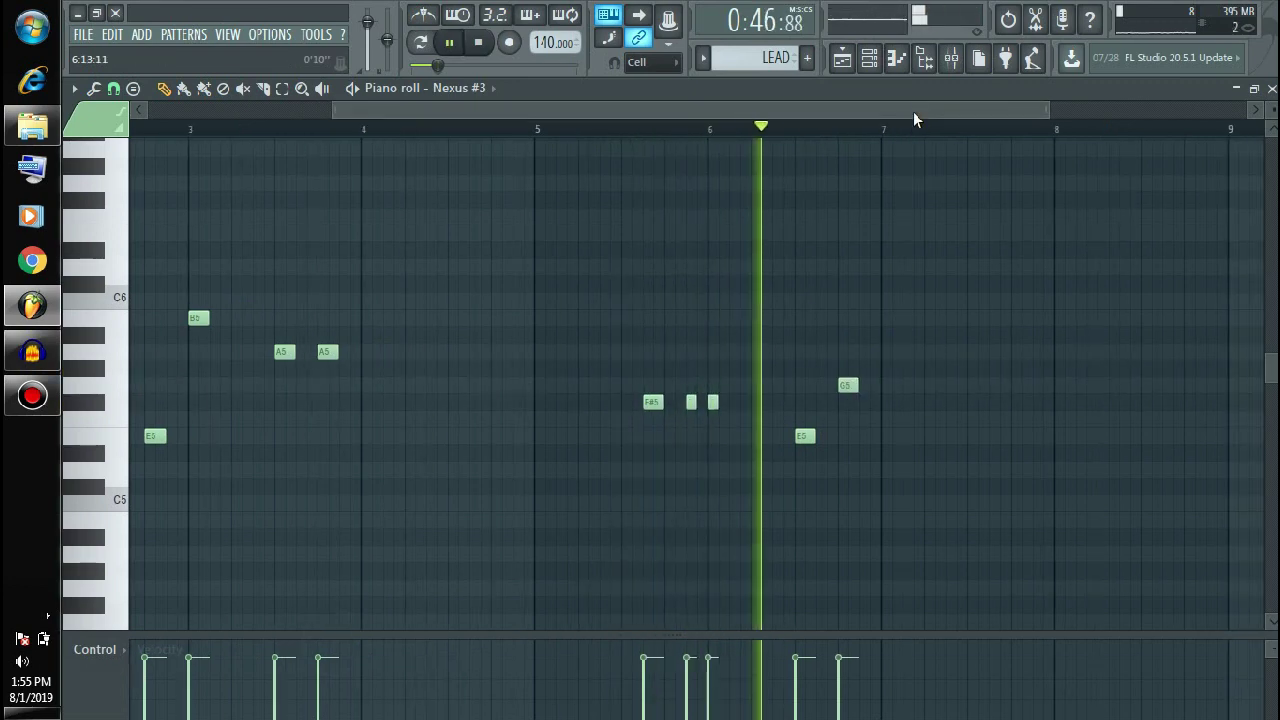
Add a two-step D5 note at step 11 of bar 6 and play the second phrase.
key("space")
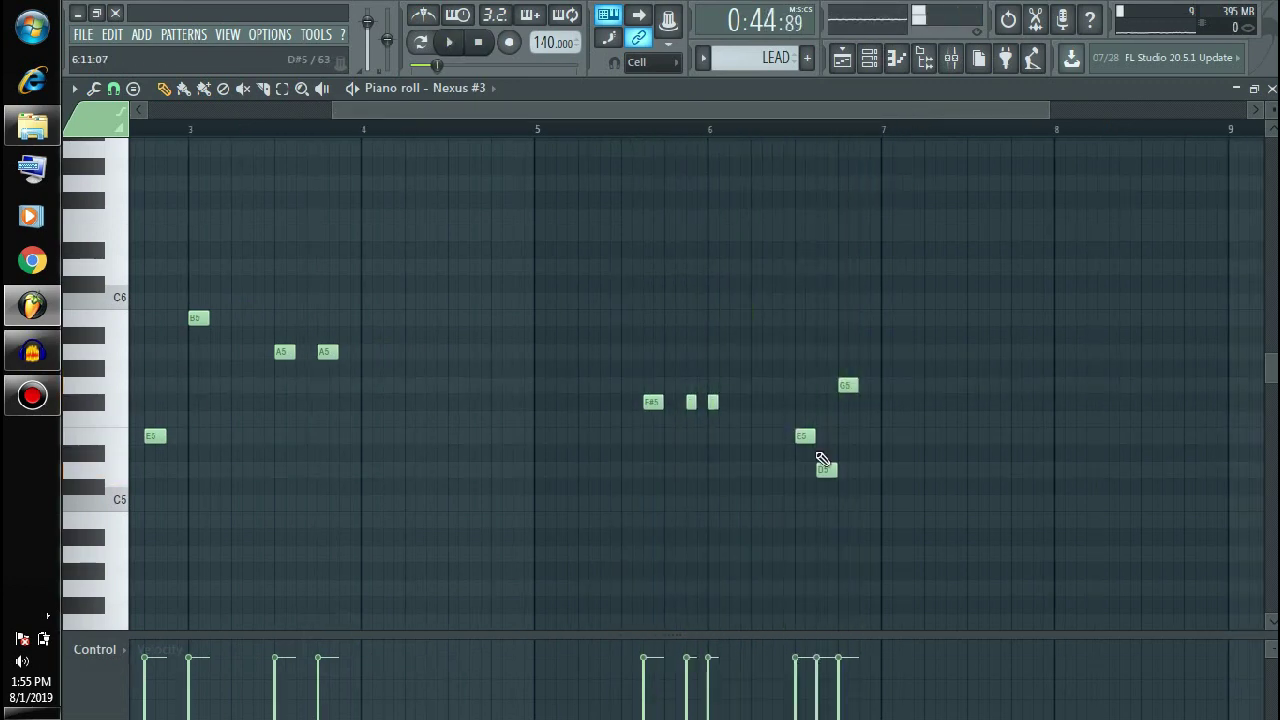
key("space")
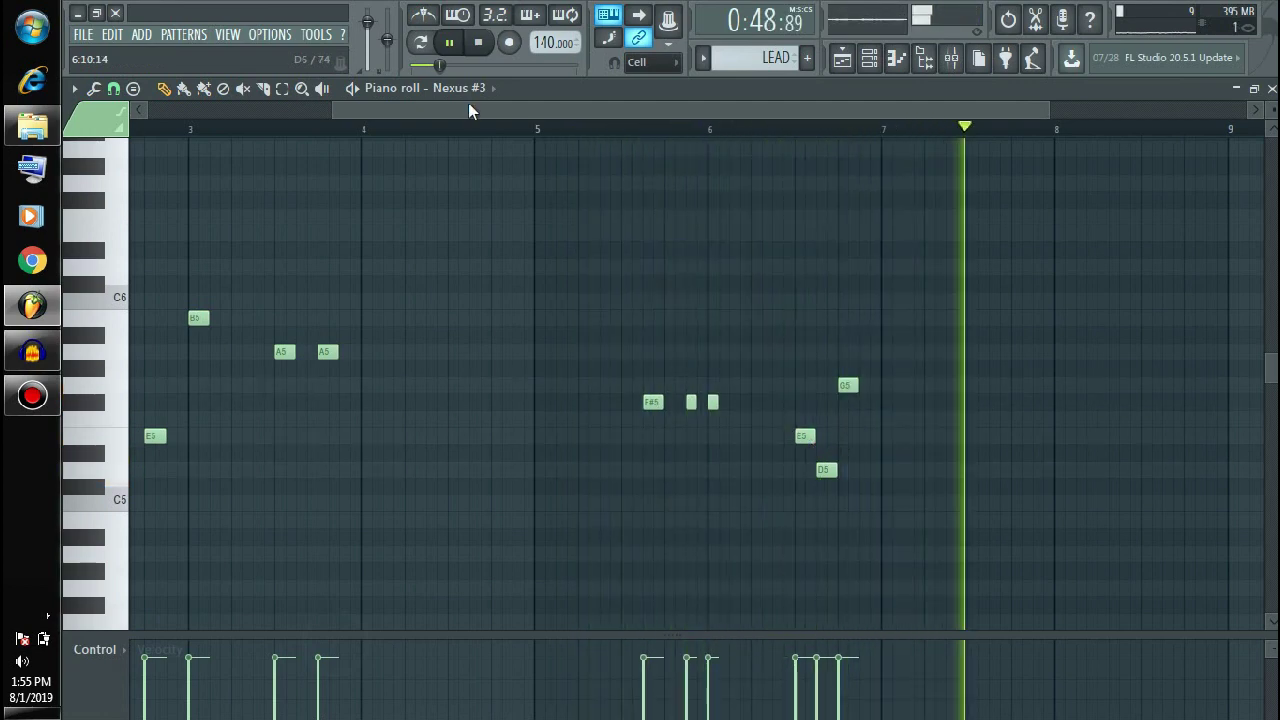
key("space")
Select the whole melody and duplicate it so the copy starts at step 9 of bar 8.
left_click_drag(333, 110, 148, 110)
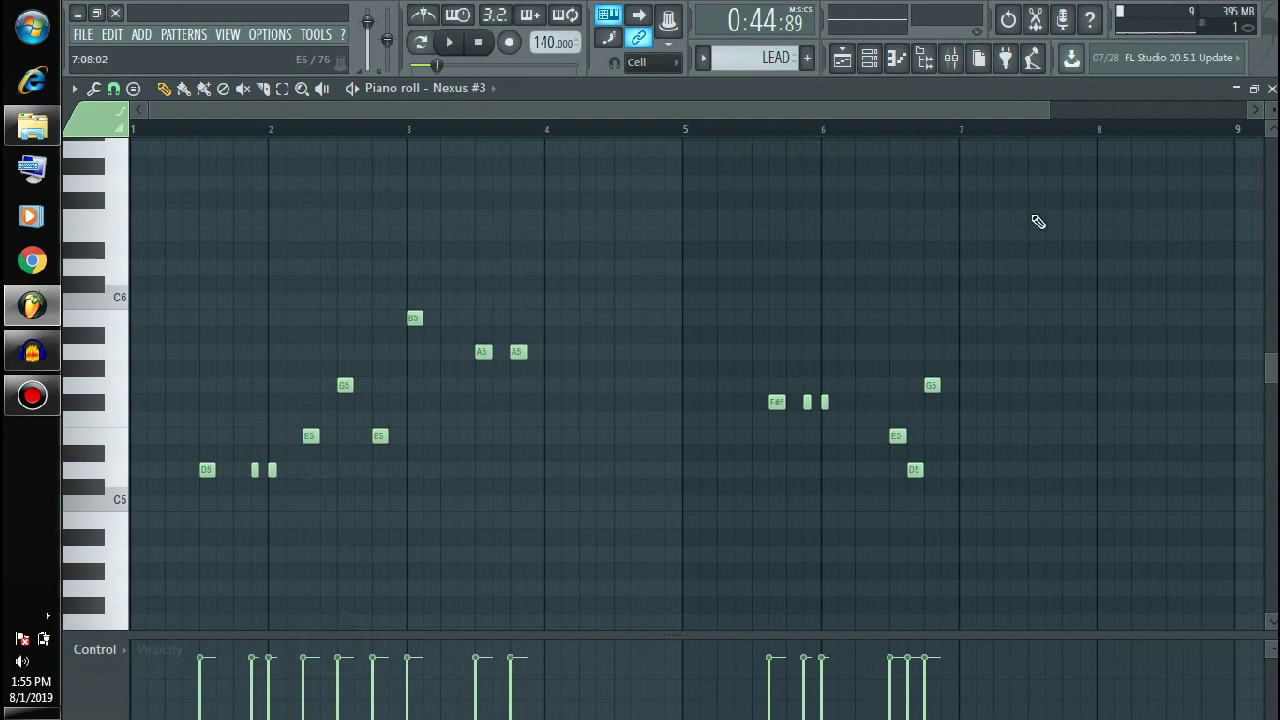
left_click_drag(1036, 212, 209, 517)
left_click_drag(206, 468, 1172, 472)
key("space")
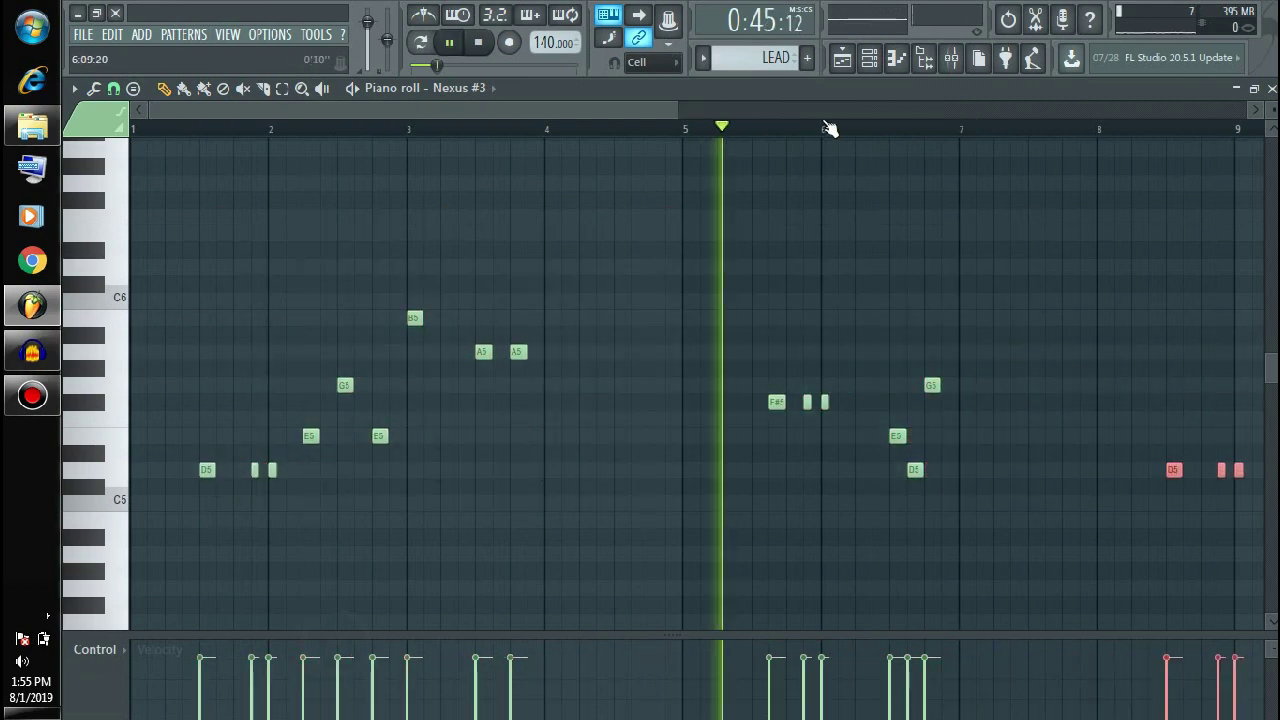
Check the LEAD clip against the vocal in the playlist and move the copied melody one bar later, starting at step 9 of bar 9.
left_click(842, 57)
key("space")
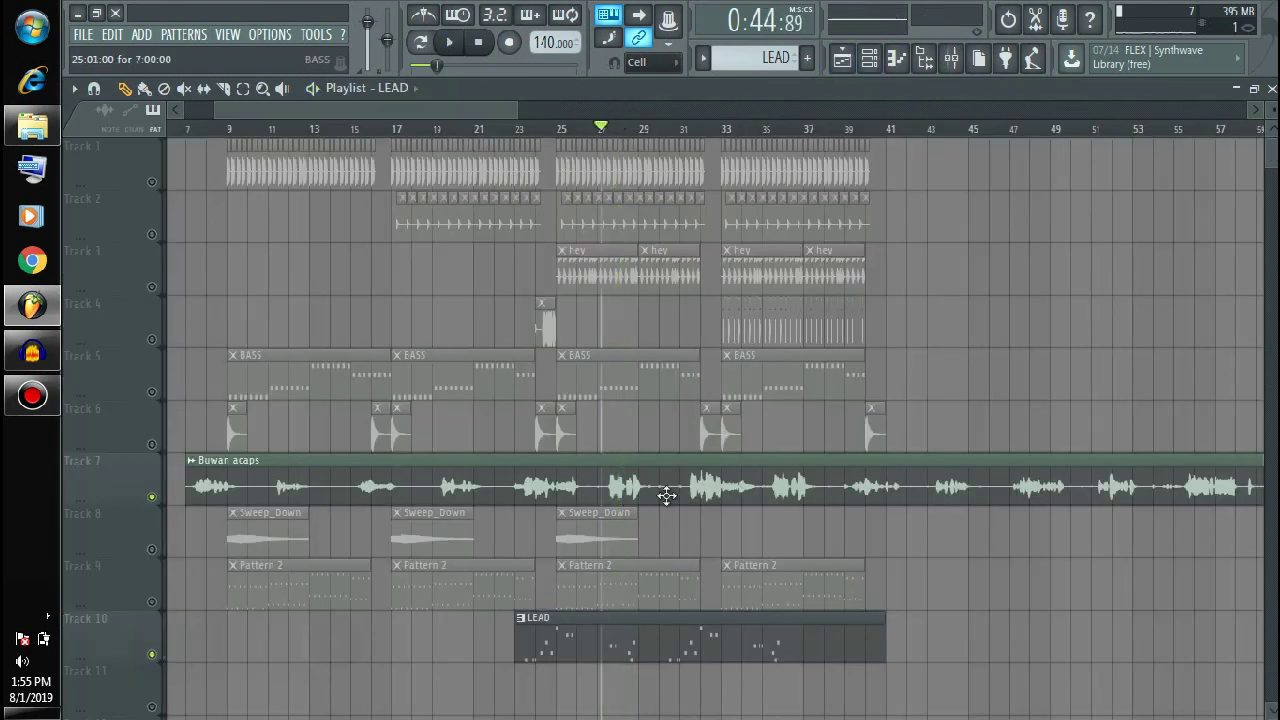
double_click(720, 637)
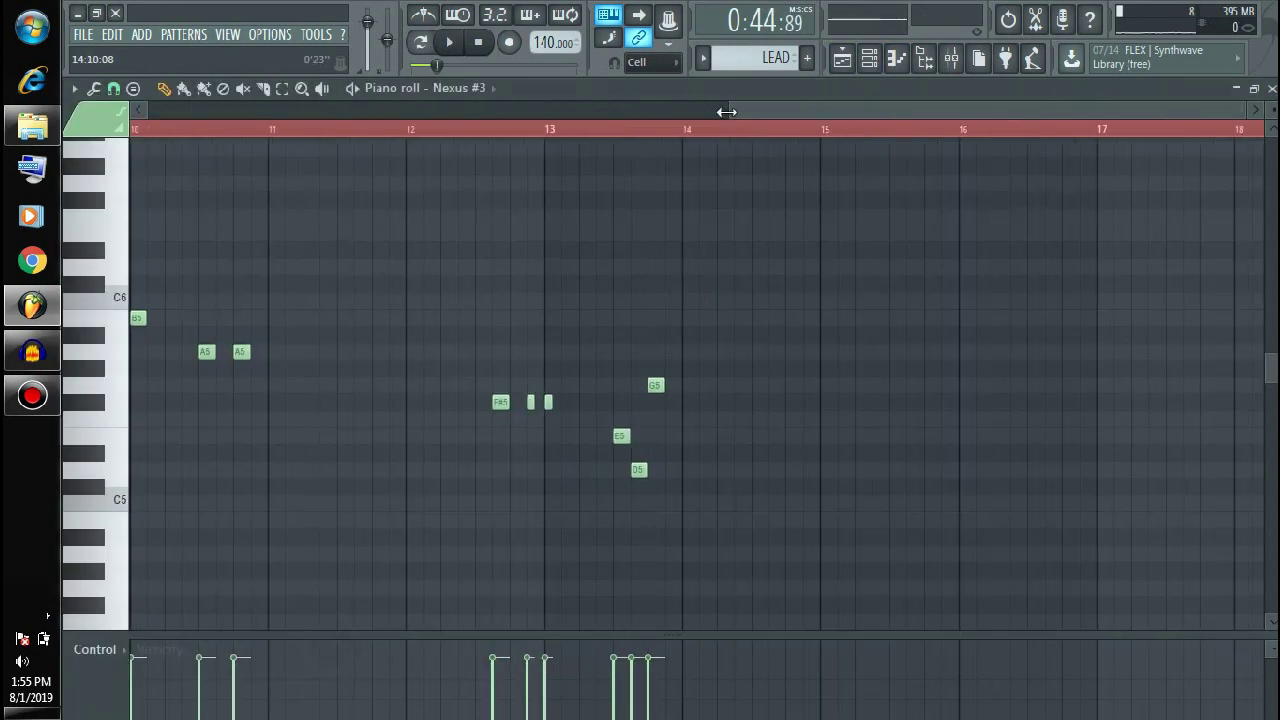
scroll(726, 112, "down", 3)
left_click_drag(1151, 243, 692, 470)
key("space")
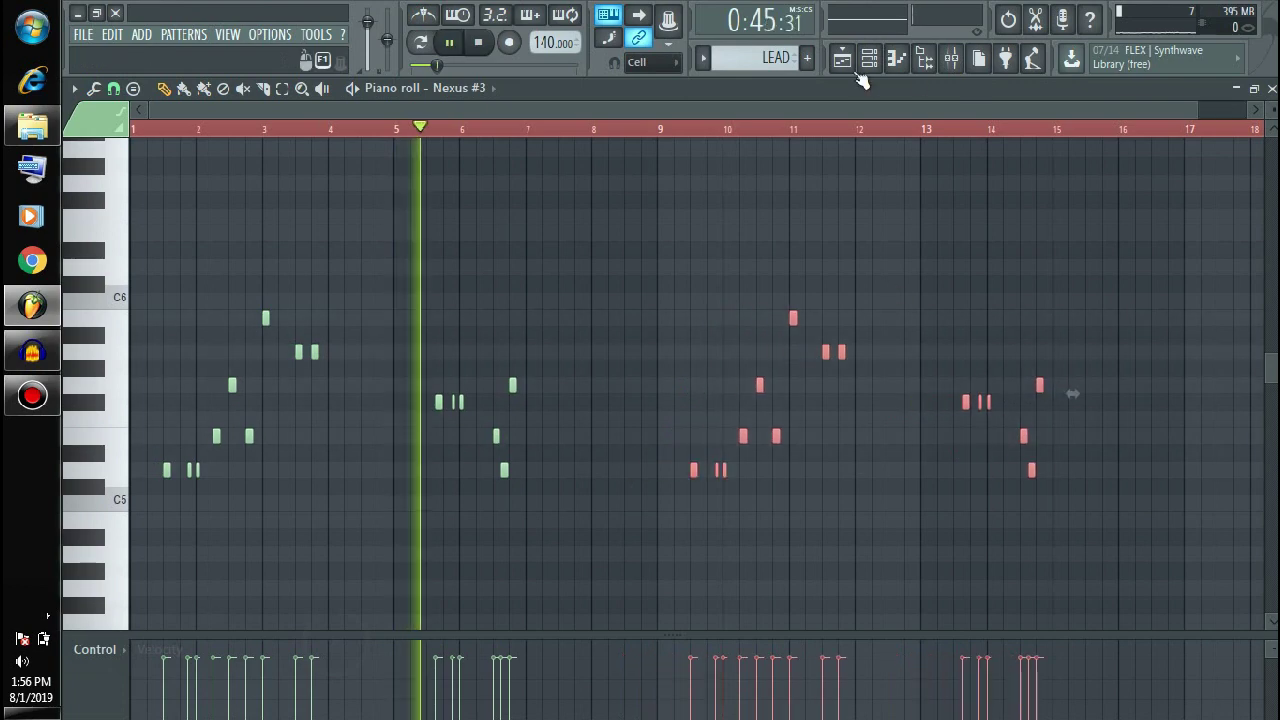
Play the playlist from bar 23 to check the lead melody against the vocal.
left_click(842, 57)
left_click(519, 128)
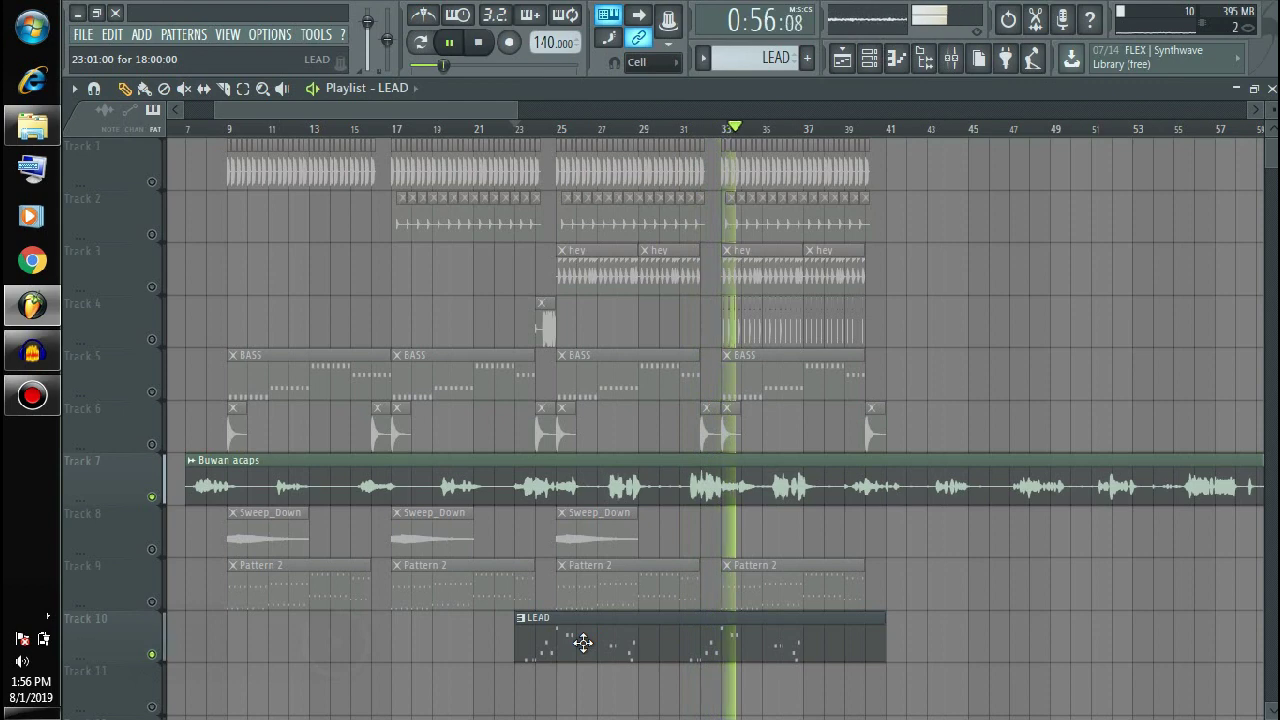
key("space")
Move the LEAD clip on Track 10 to start at bar 39 and play the arrangement around that bar.
left_click_drag(583, 643, 898, 637)
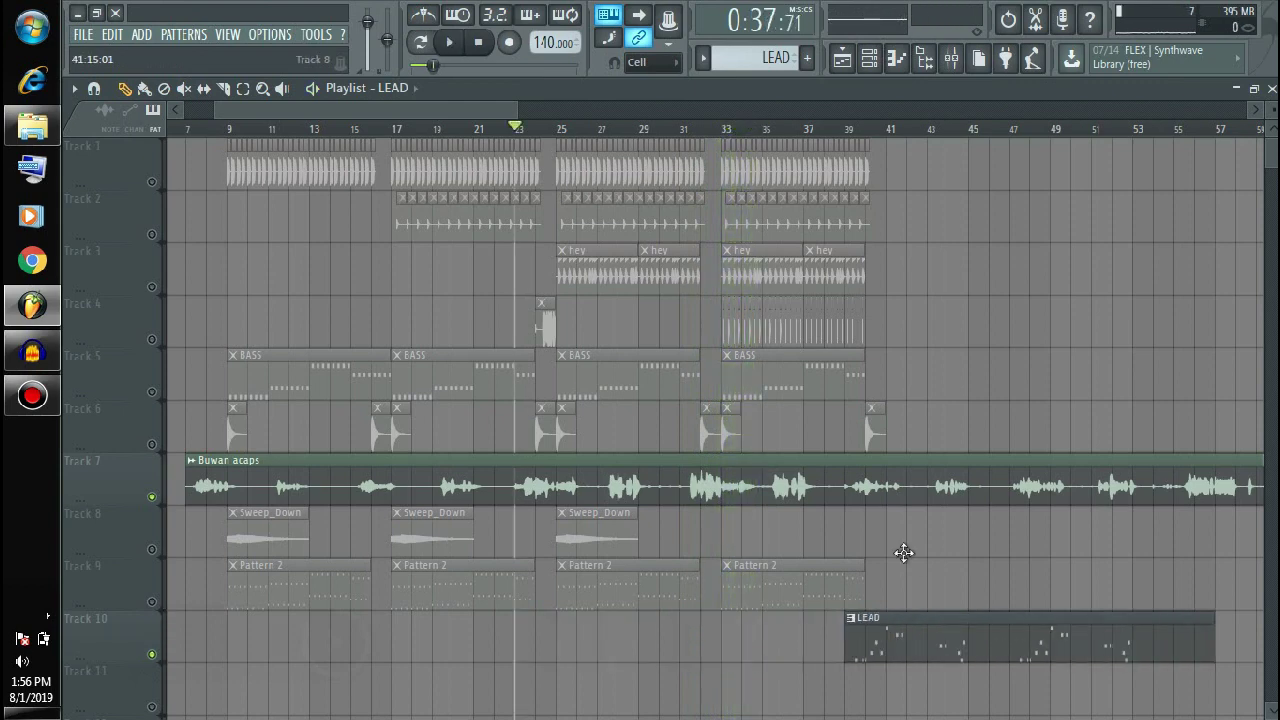
left_click(810, 130)
key("space")
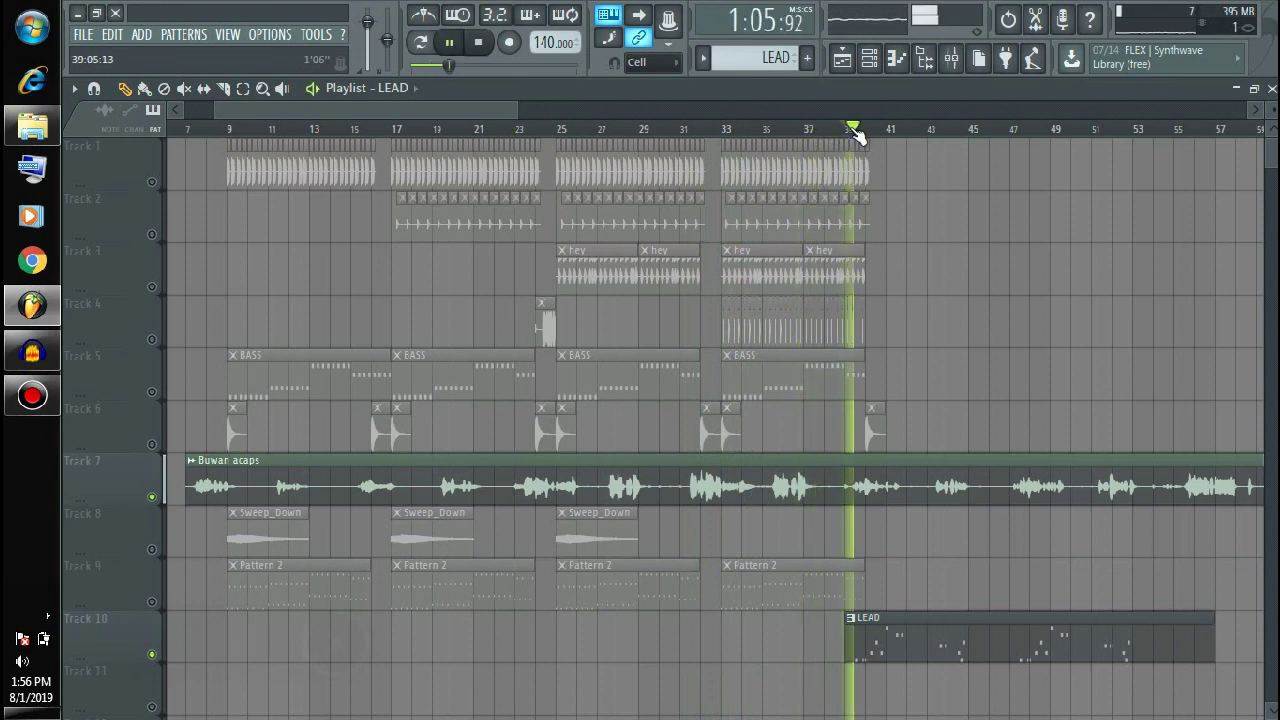
Slice the Buwan acaps vocal on Track 7 at bar 39 and move the remaining part to bar 63.
key("space")
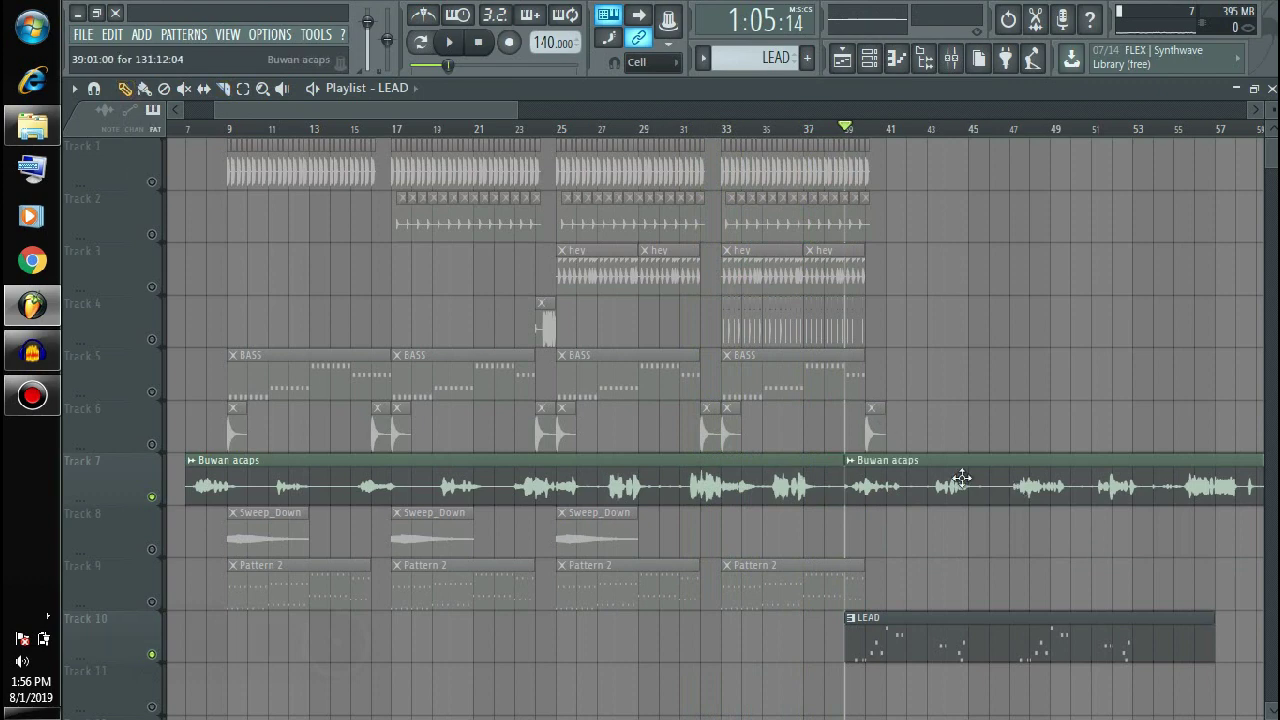
left_click_drag(960, 478, 1272, 478)
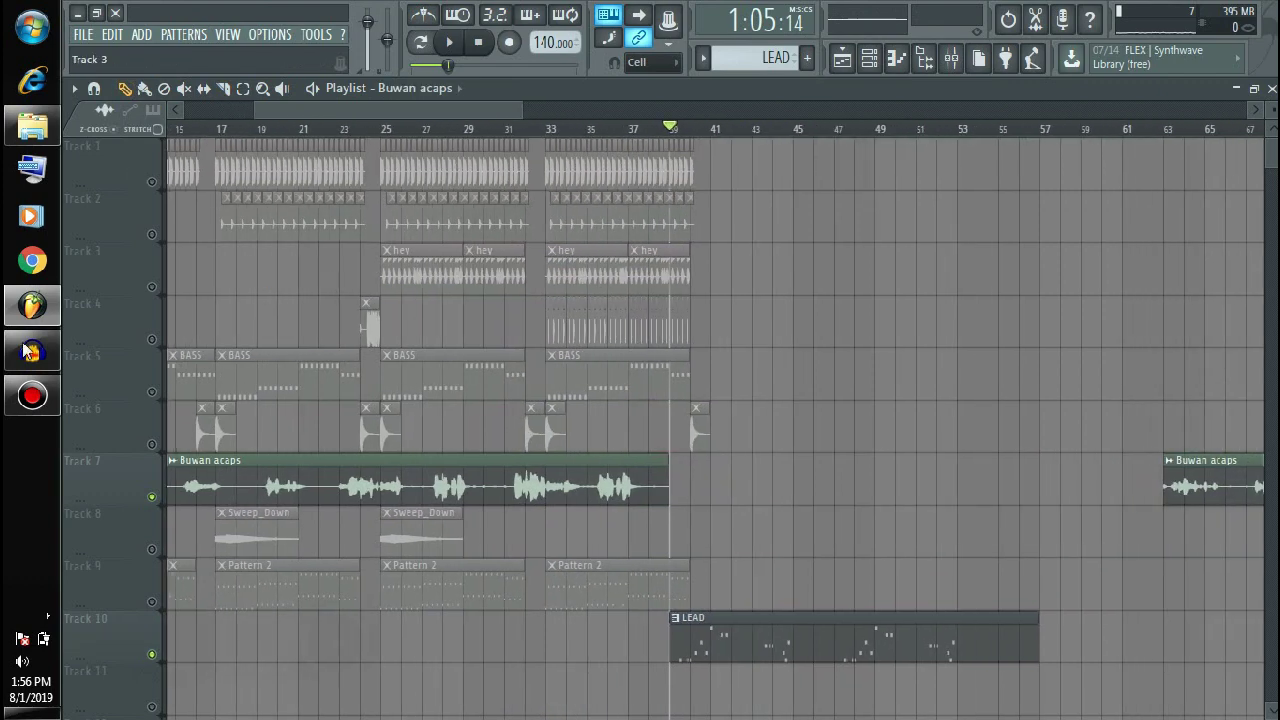
Unmute all the playlist tracks and remove the stray Buwan acaps clip.
right_click(152, 496)
right_click(152, 496)
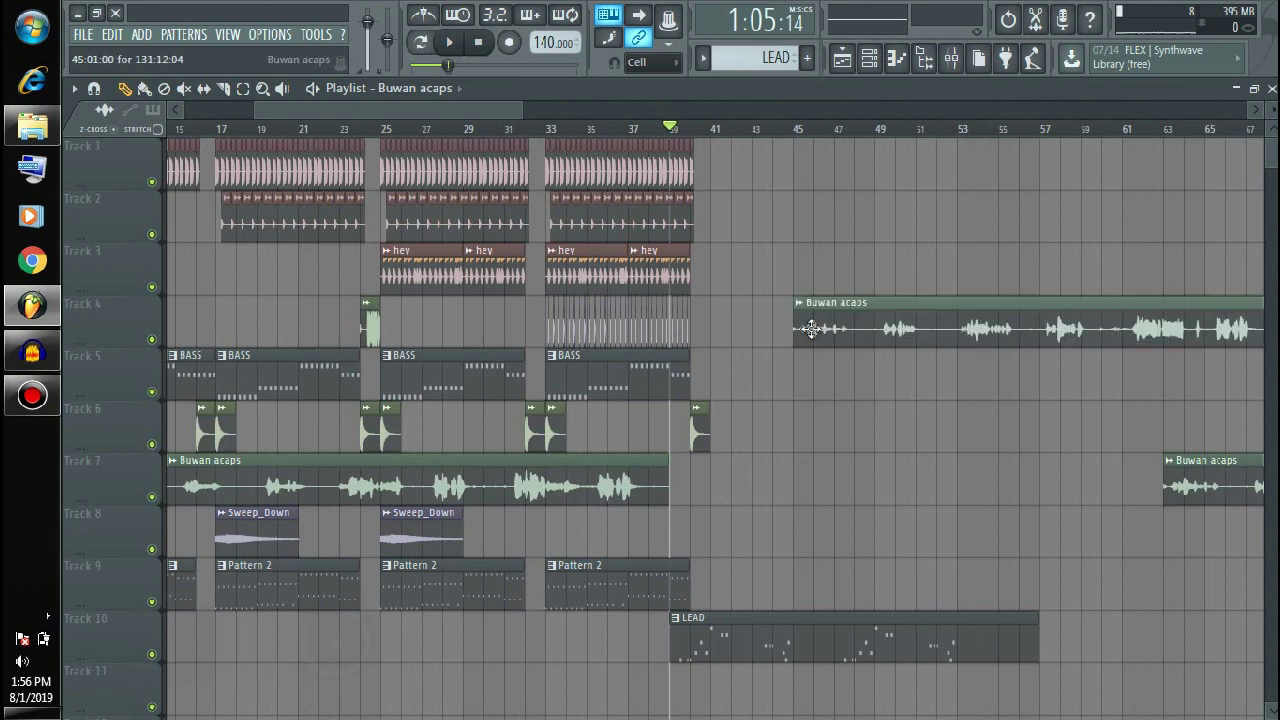
left_click_drag(769, 456, 826, 437)
right_click(826, 437)
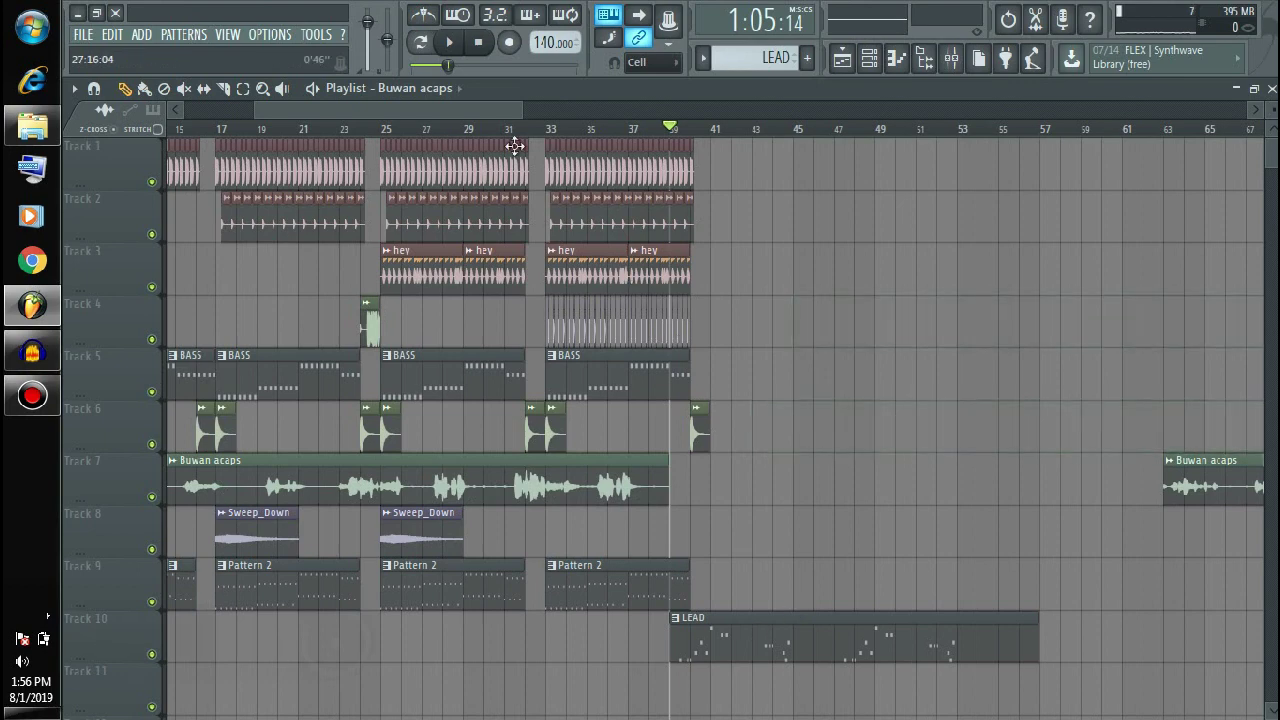
Duplicate the drum clips on Tracks 1 and 2 from the section starting at bar 25 to bar 41.
left_click_drag(632, 198, 388, 240)
left_click_drag(417, 171, 761, 161)
left_click(703, 320)
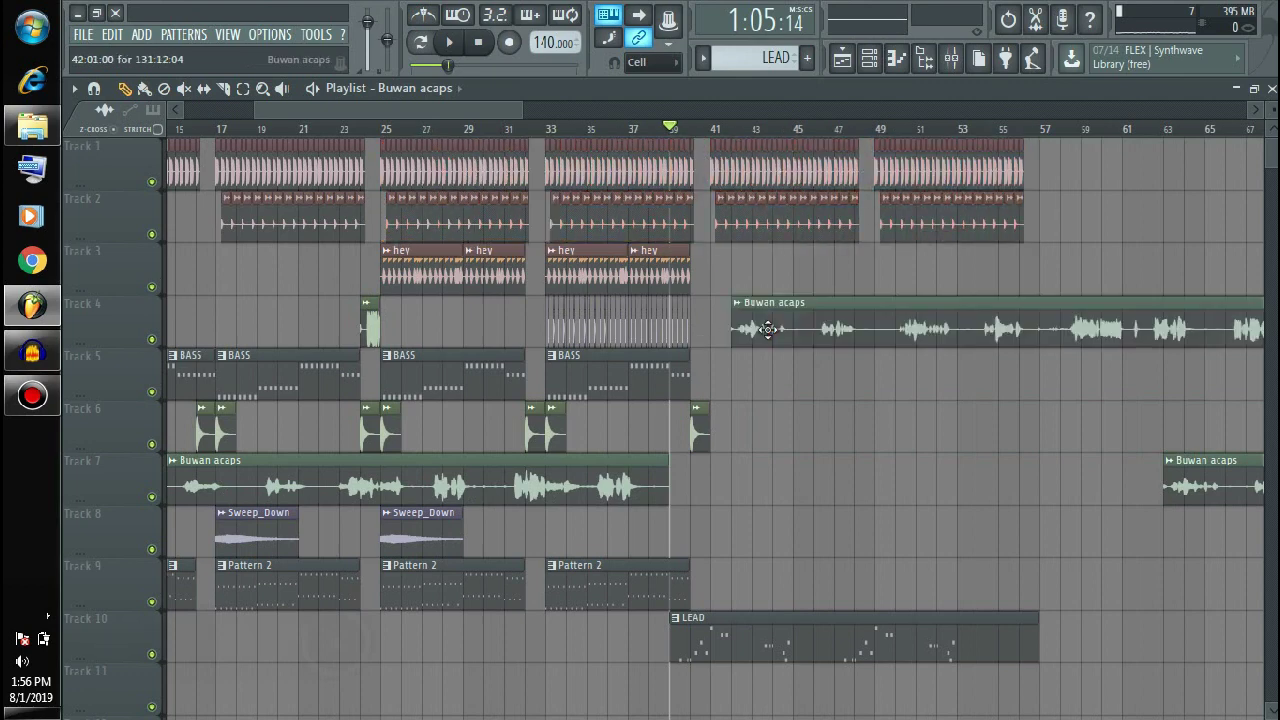
Add BASS and crash clips at bar 41, place Sweep_Down clips at bars 33 and 41, and start playback.
left_click(720, 385)
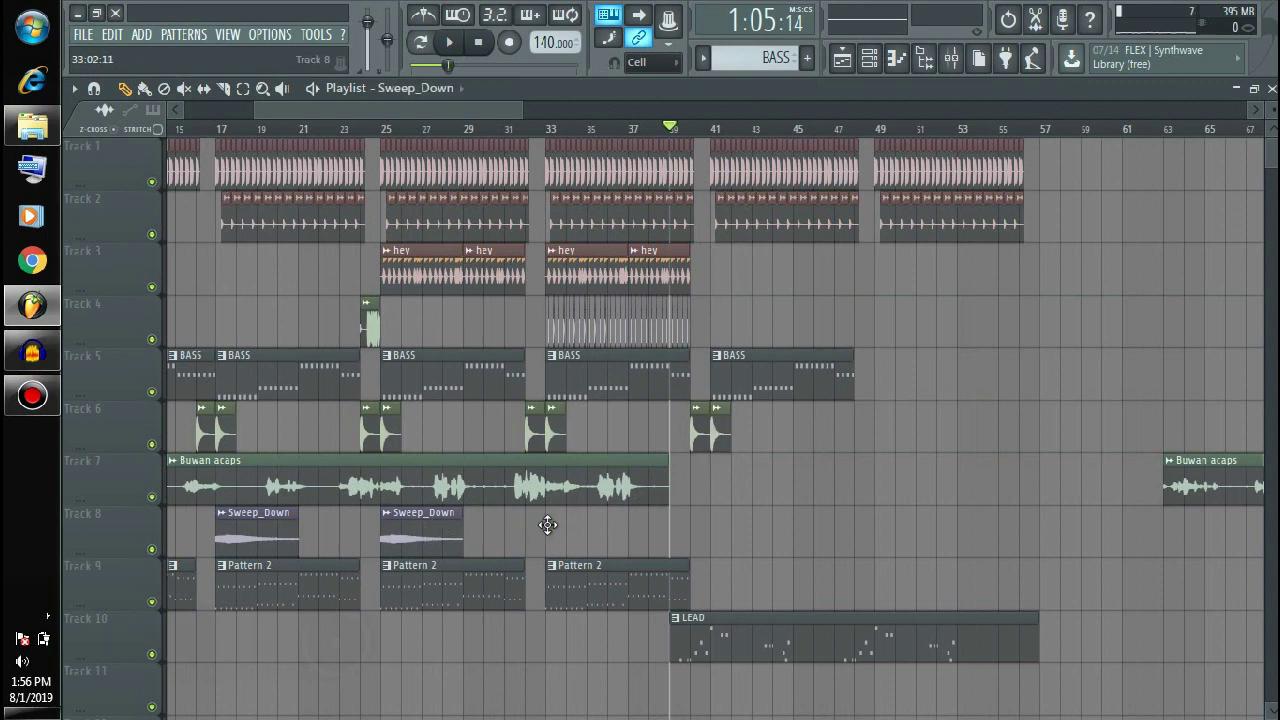
left_click(718, 533)
key("space")
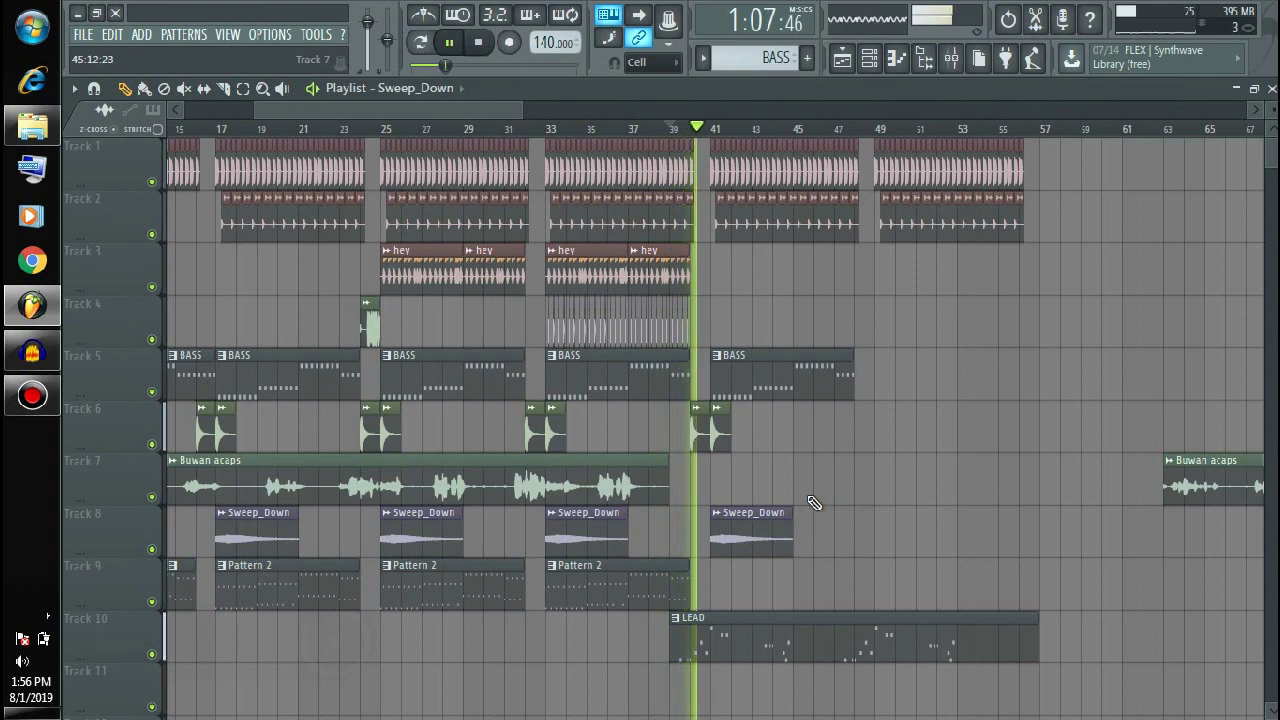
Copy the VEC4 Fills 021 clip to bar 40 on Track 4 and play the transition from bar 39.
key("space")
left_click(370, 323)
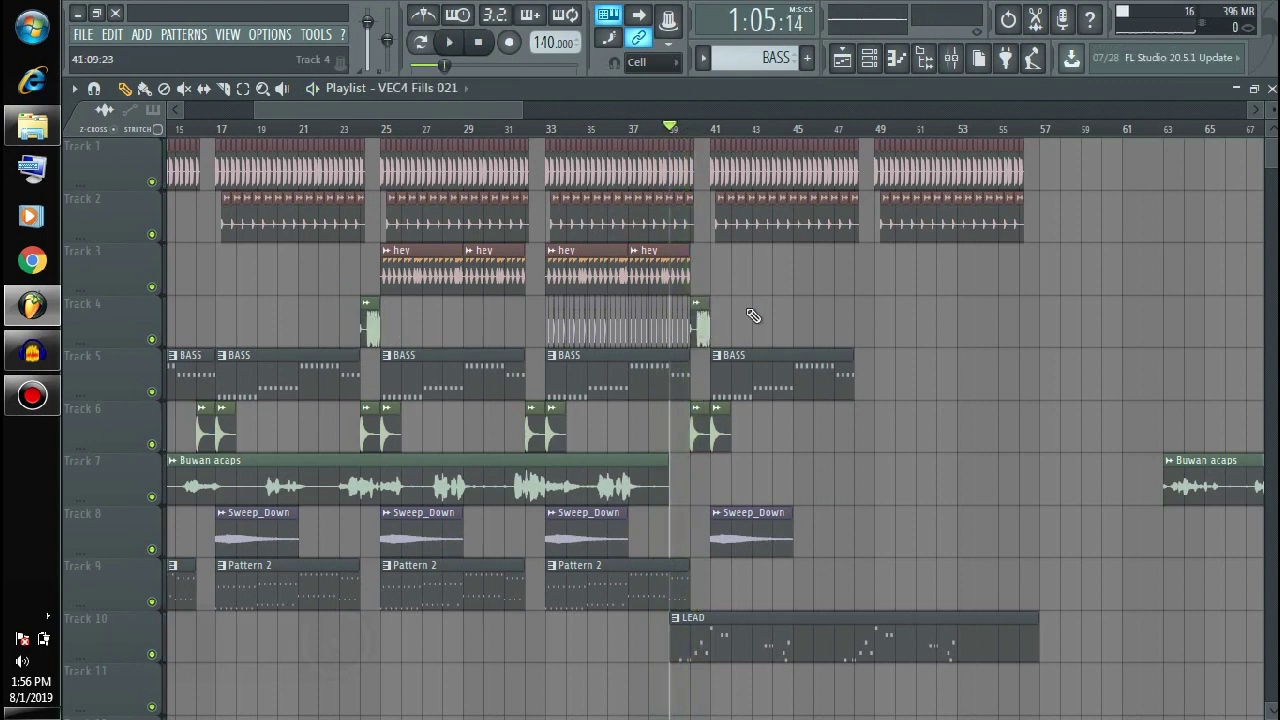
key("space")
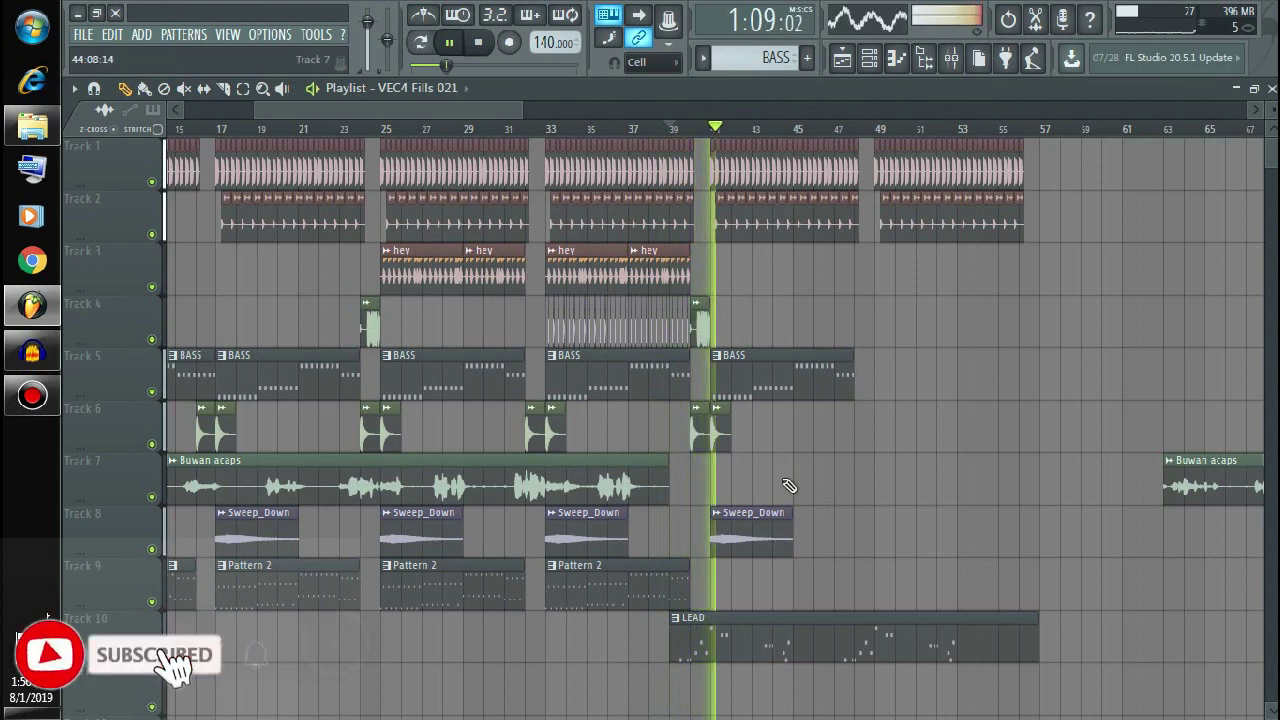
Add a Sweep_Down clip and a BASS clip at bar 49, with the last two BASS clips eight bars long.
left_click(763, 517)
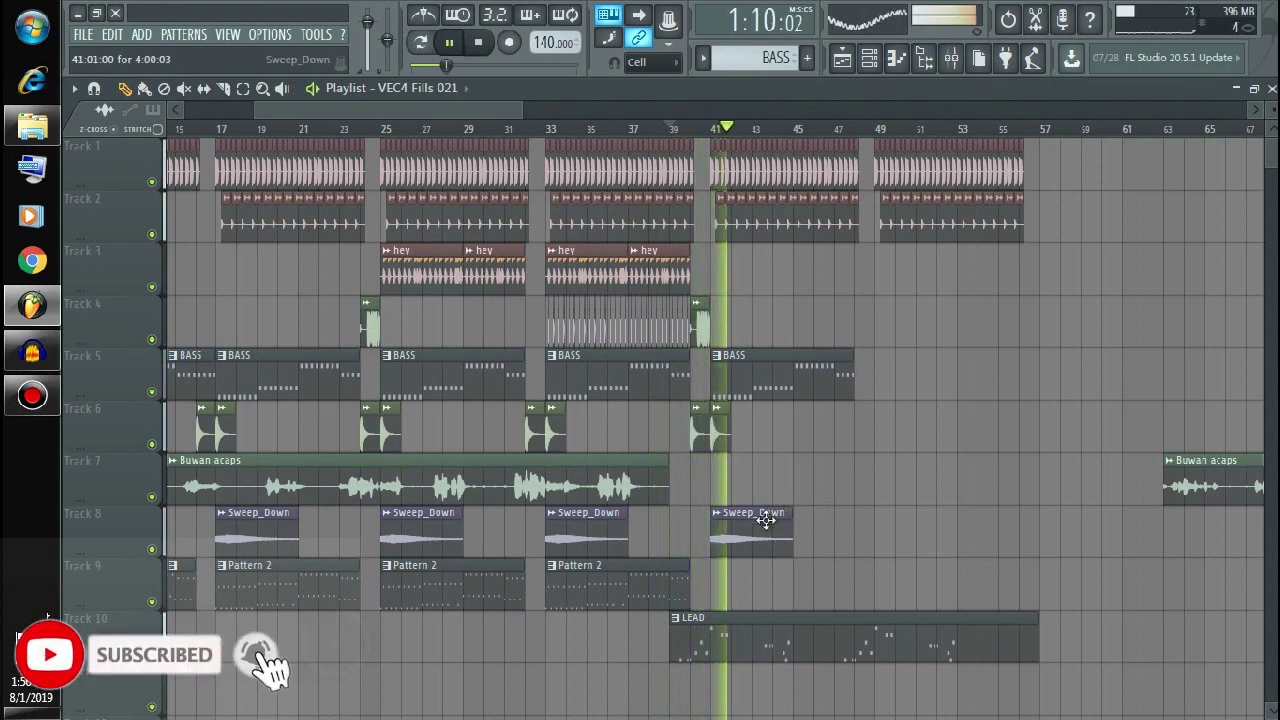
left_click(877, 526)
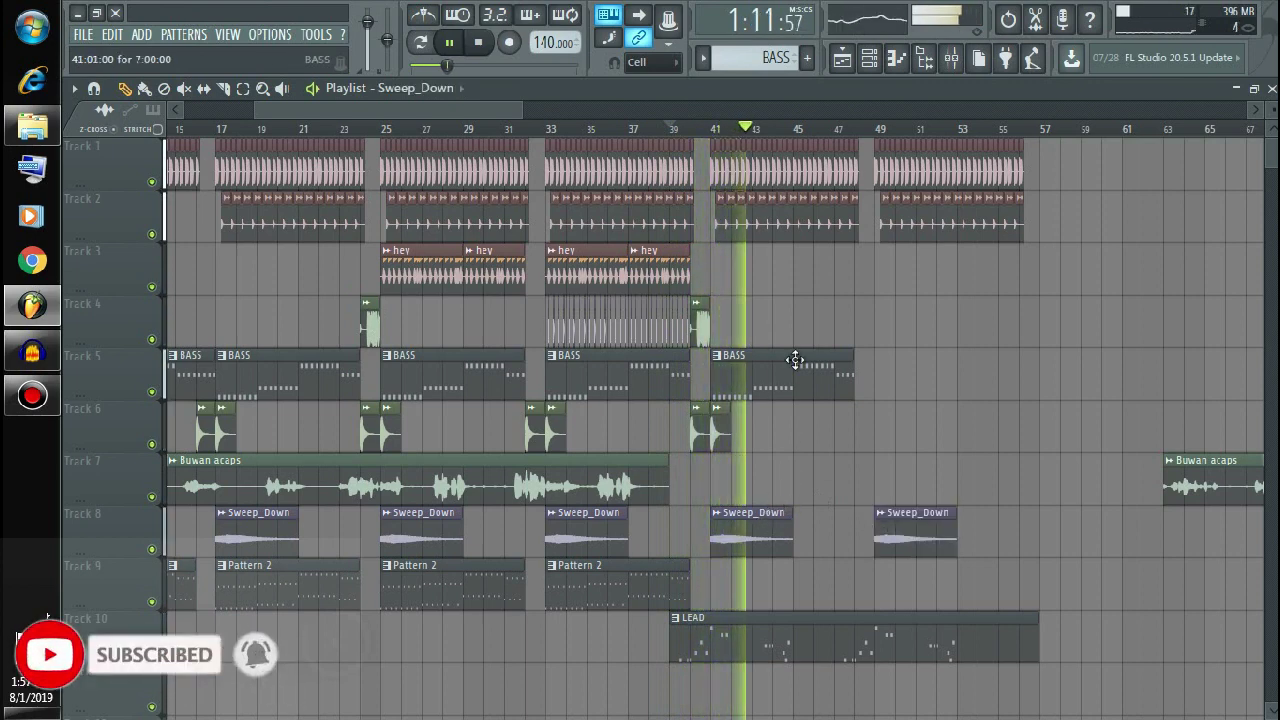
left_click(882, 385)
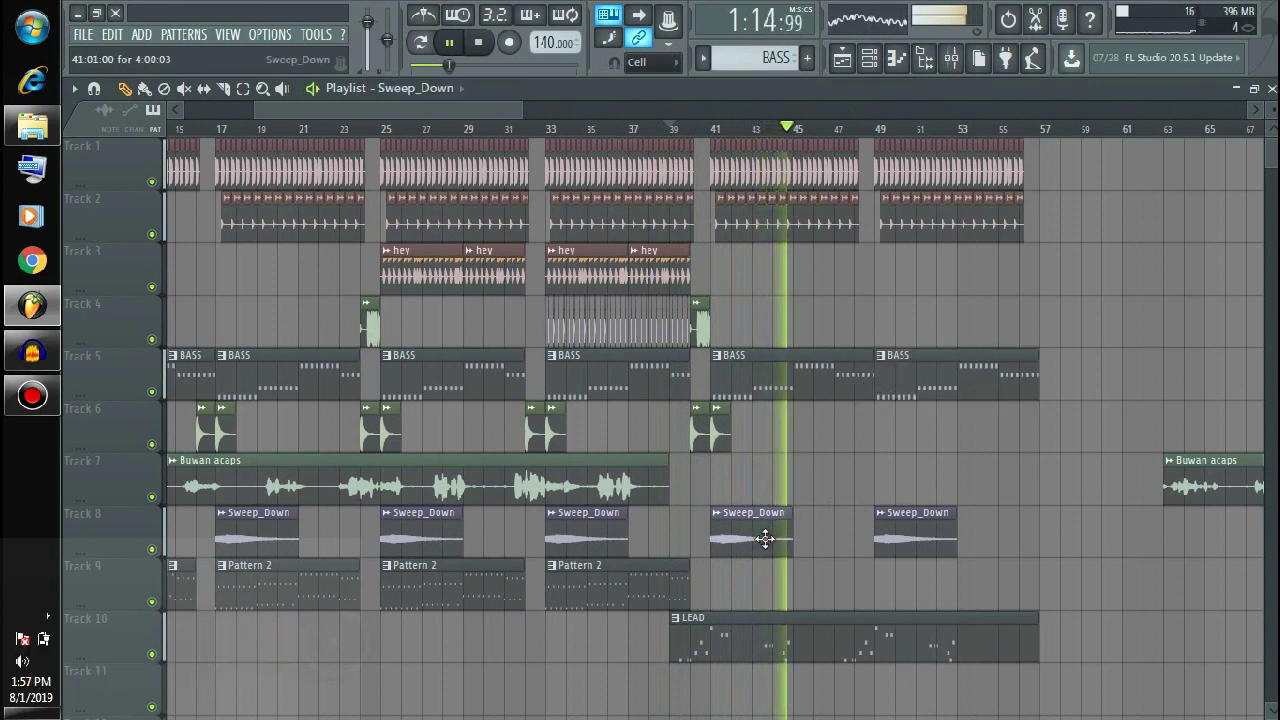
Add Crash 1 clips on Track 6 at bars 45, 48, 49 and 53, and stop playback.
left_click(800, 430)
left_click(857, 432)
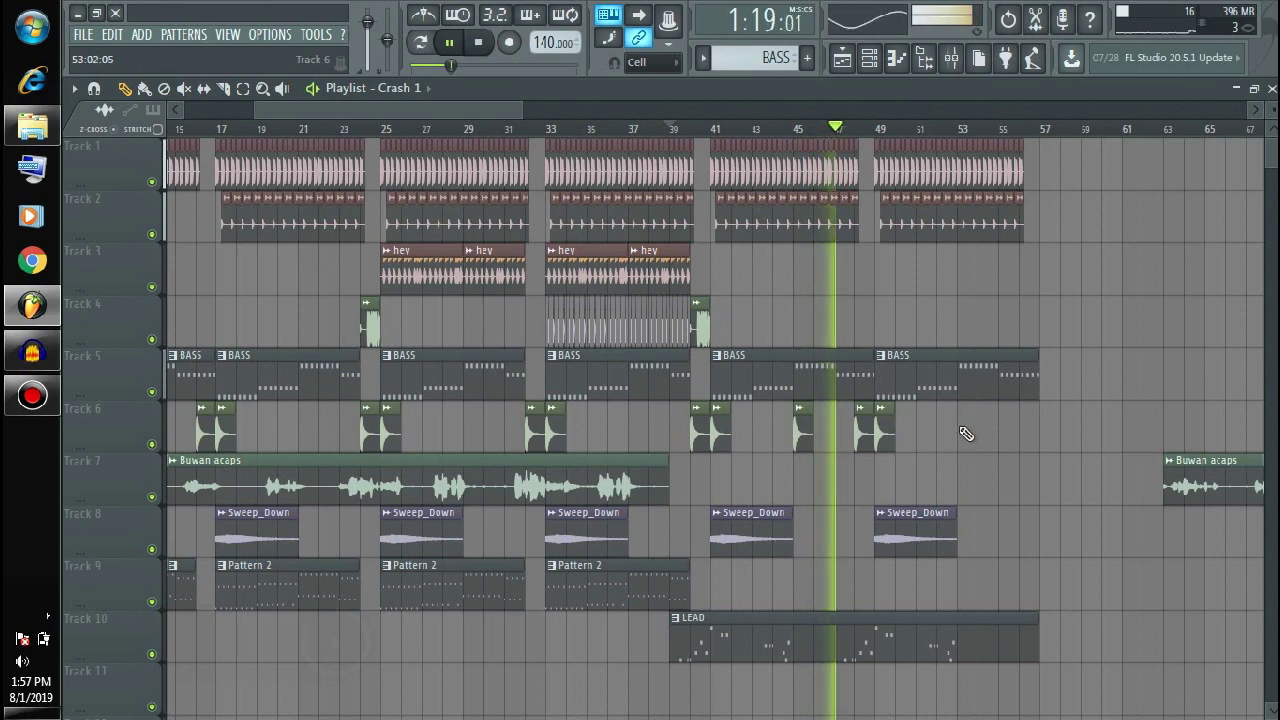
left_click(964, 433)
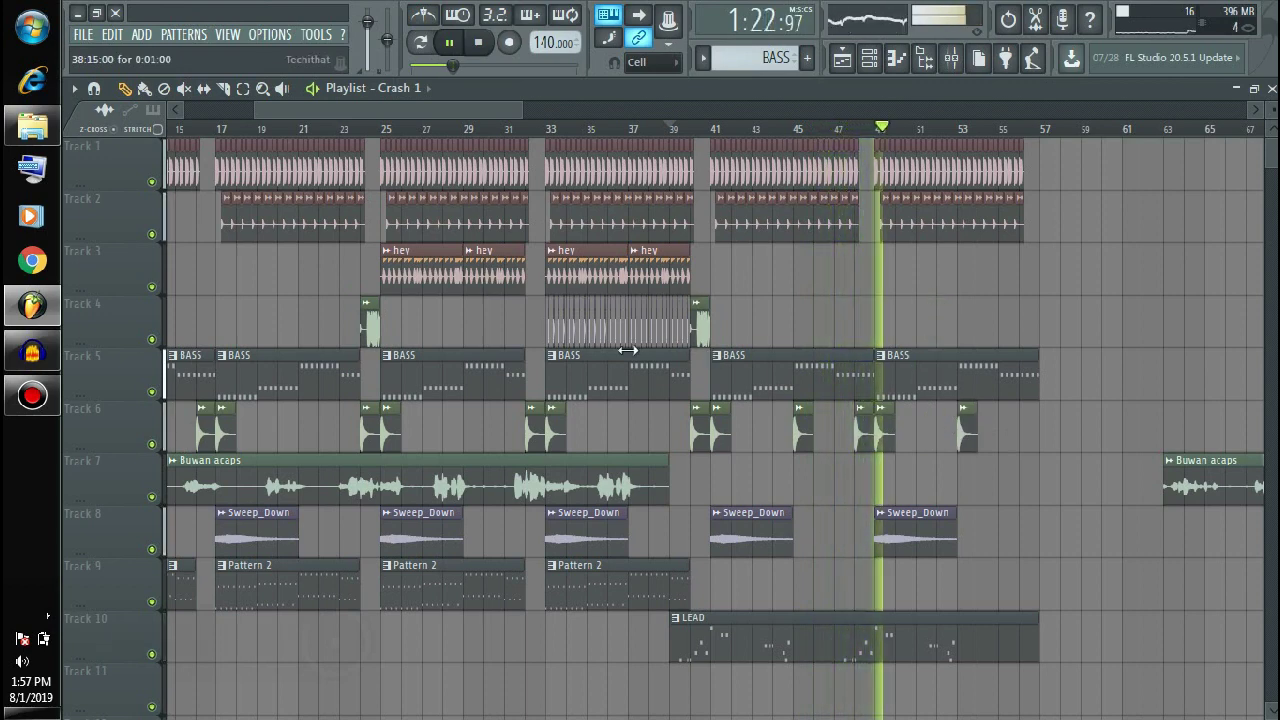
key("space")
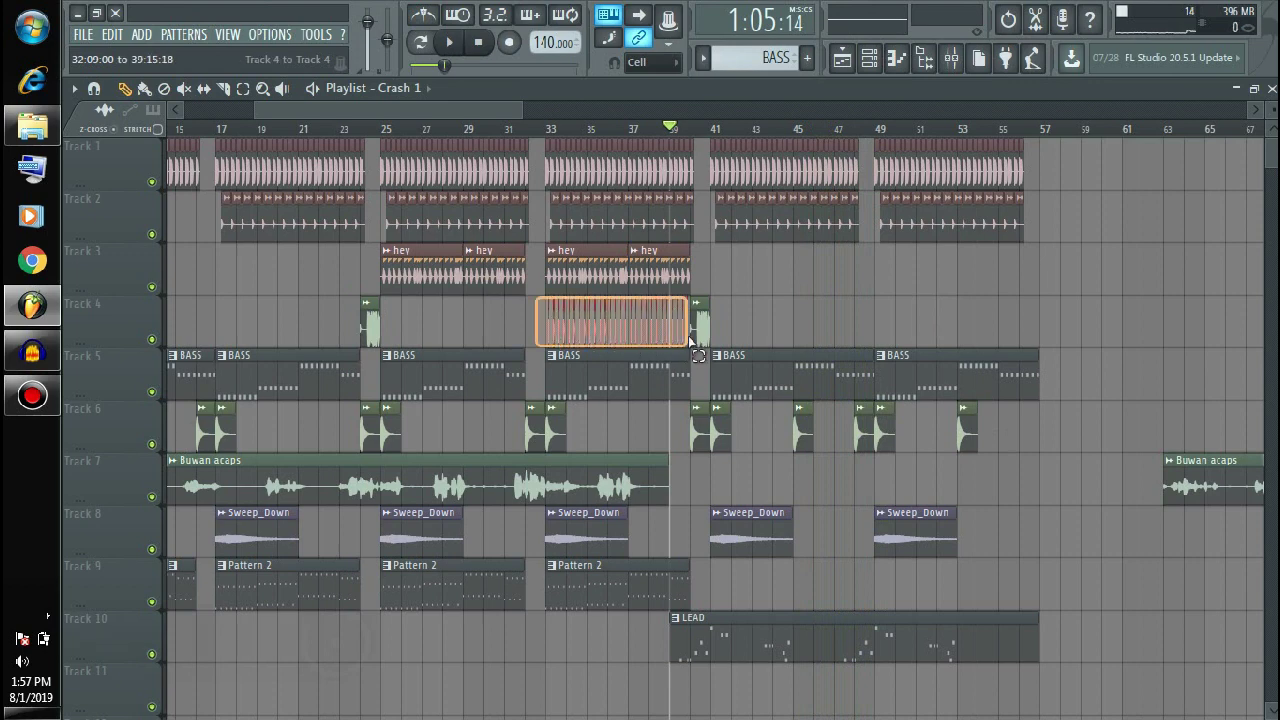
Duplicate the hi-hat clips on Track 4 from bar 33 to bar 49.
left_click_drag(690, 343, 690, 330)
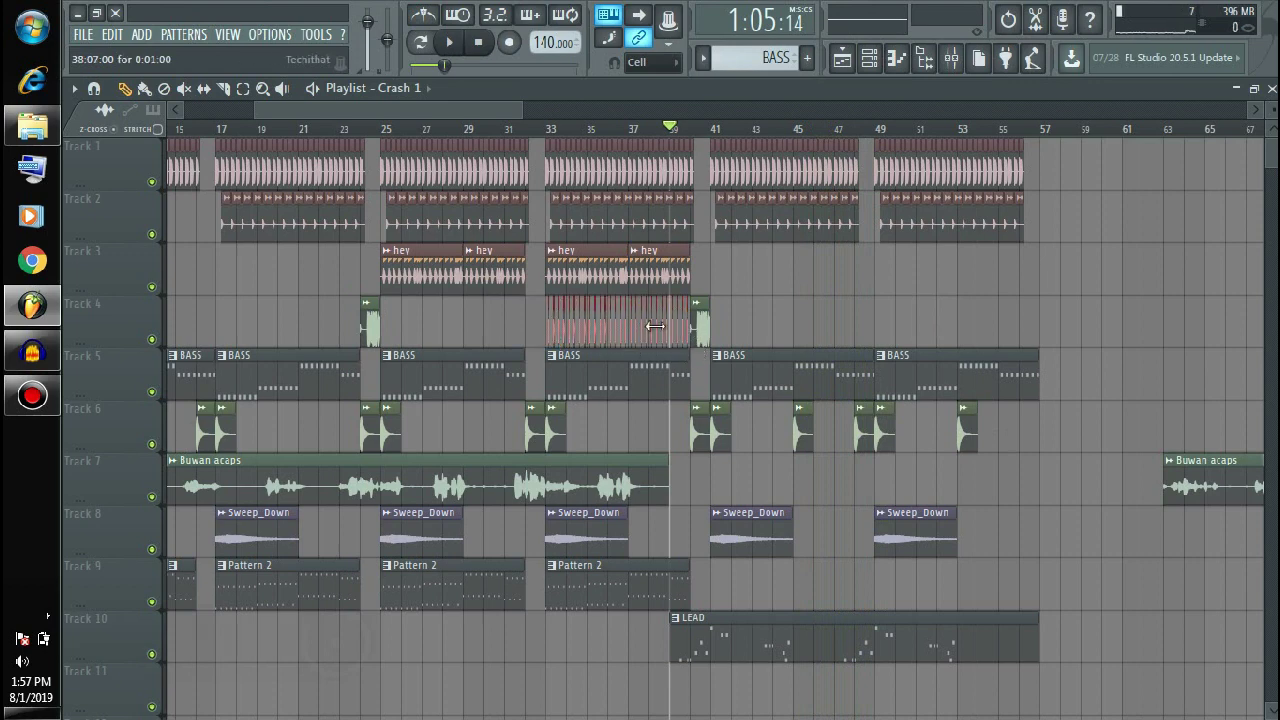
left_click_drag(510, 110, 430, 110)
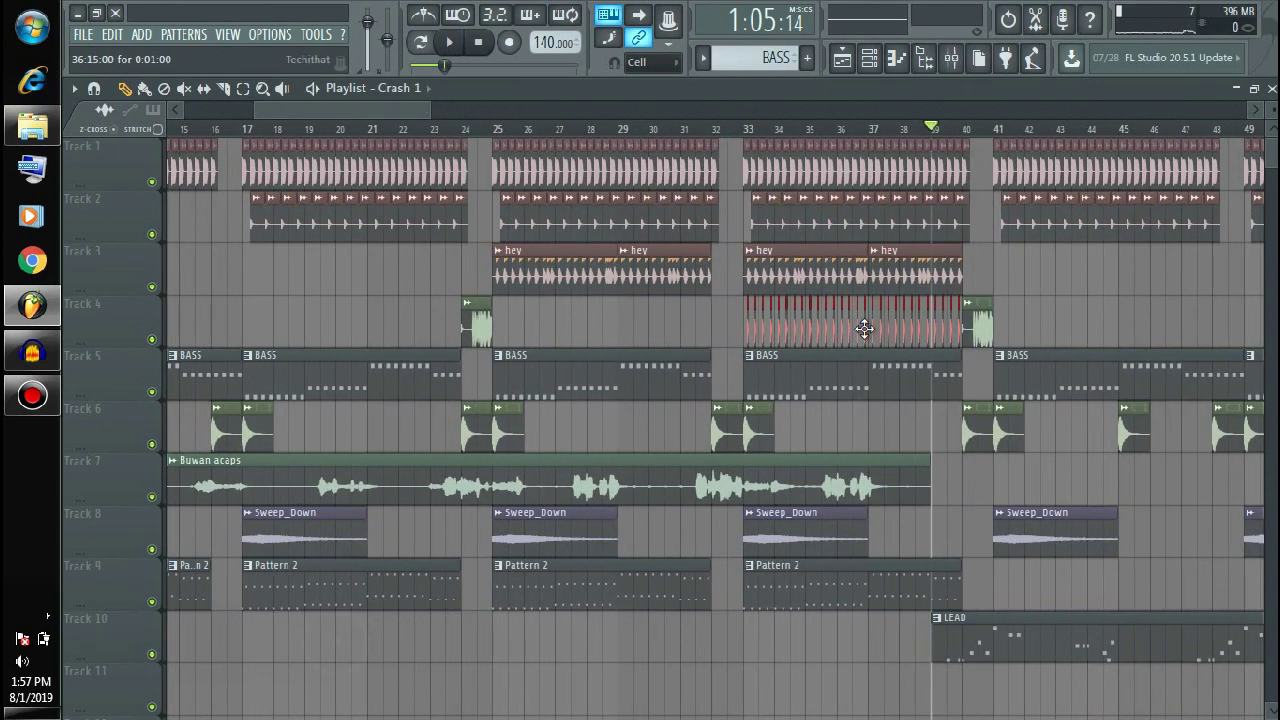
left_click_drag(1197, 311, 1197, 330)
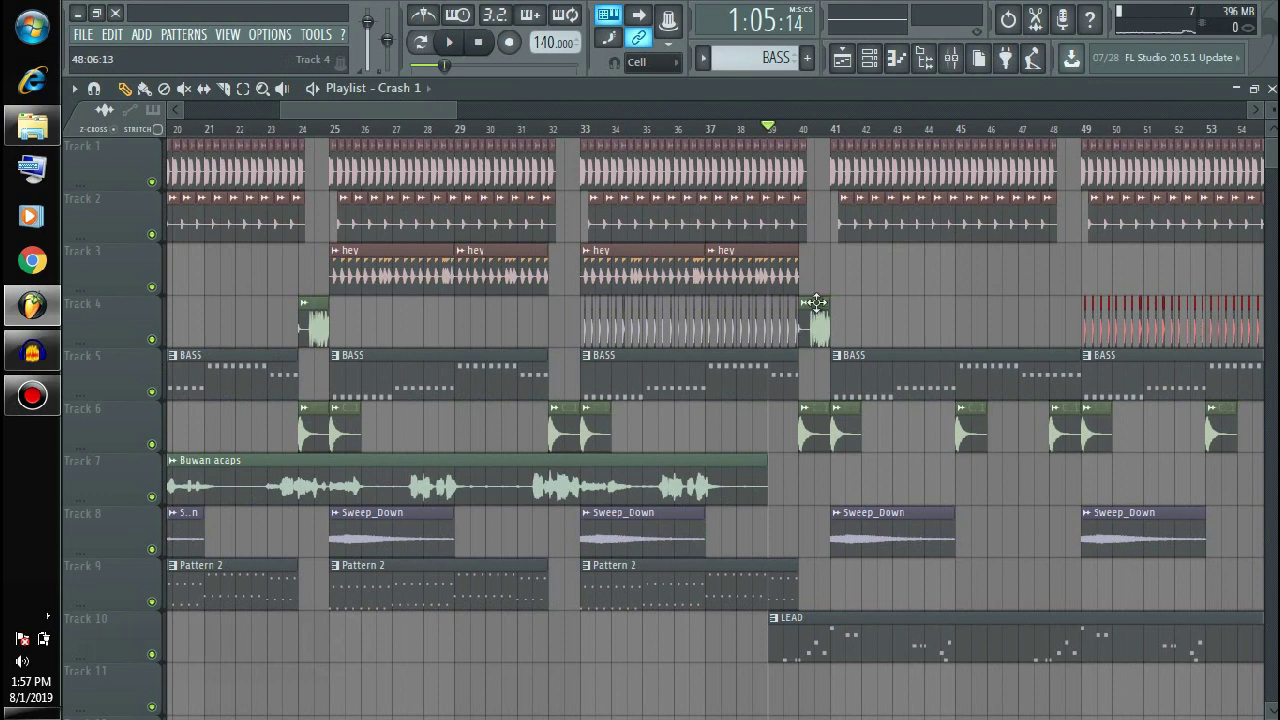
Duplicate the two hey clips on Track 3 from bar 33 to bar 49 and play from bar 39.
left_click_drag(818, 272, 1188, 249)
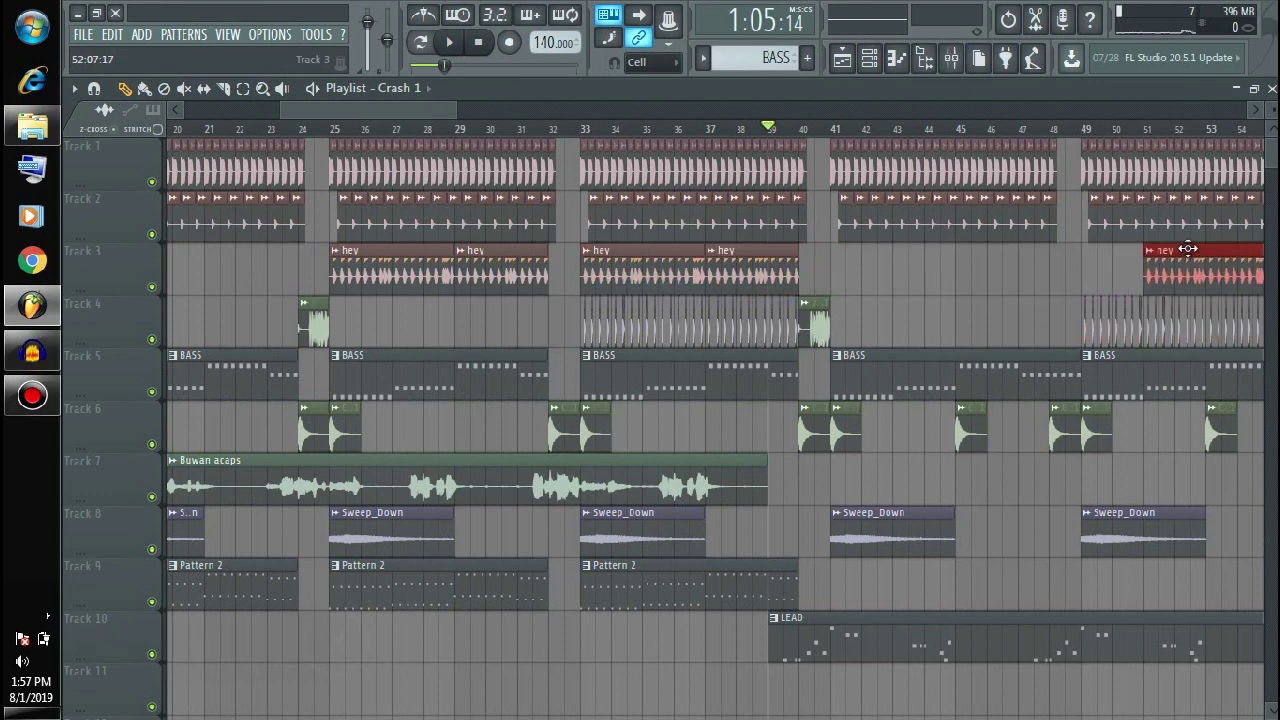
key("space")
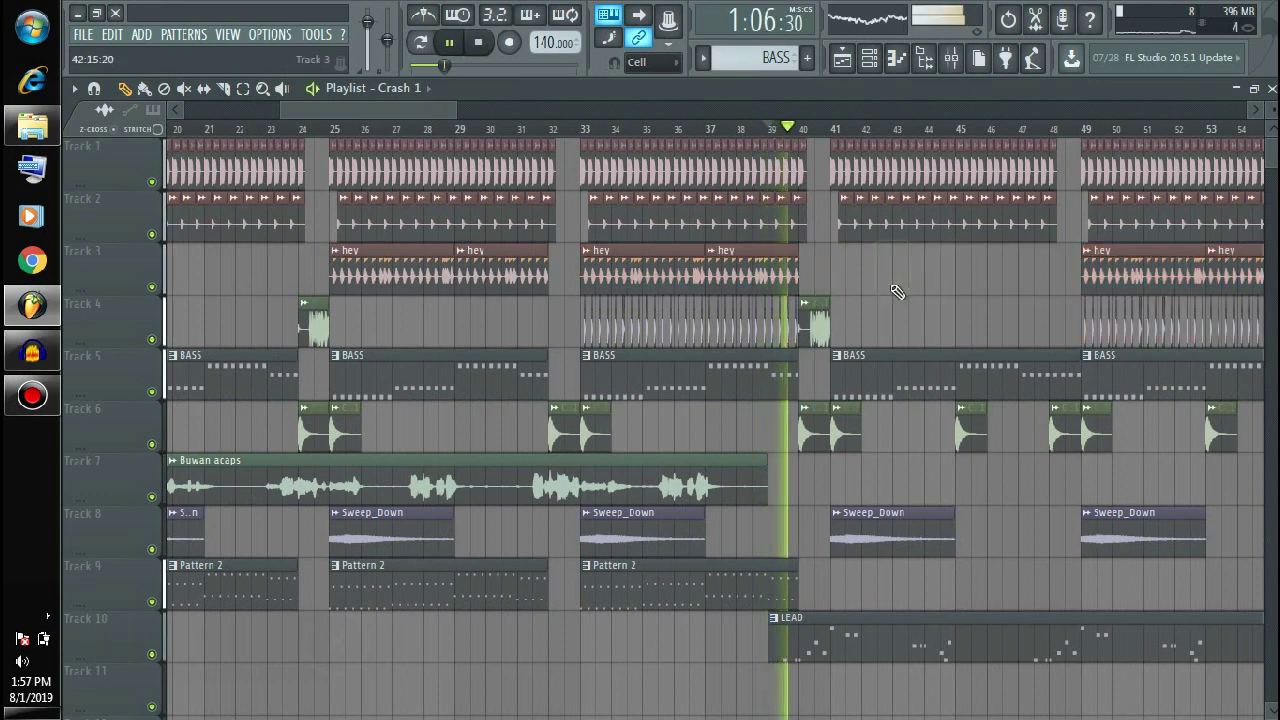
Add Fruity Reeverb 2 to the second effect slot of the Lead Y mixer track and return to the playlist.
left_click_drag(440, 109, 515, 110)
key("space")
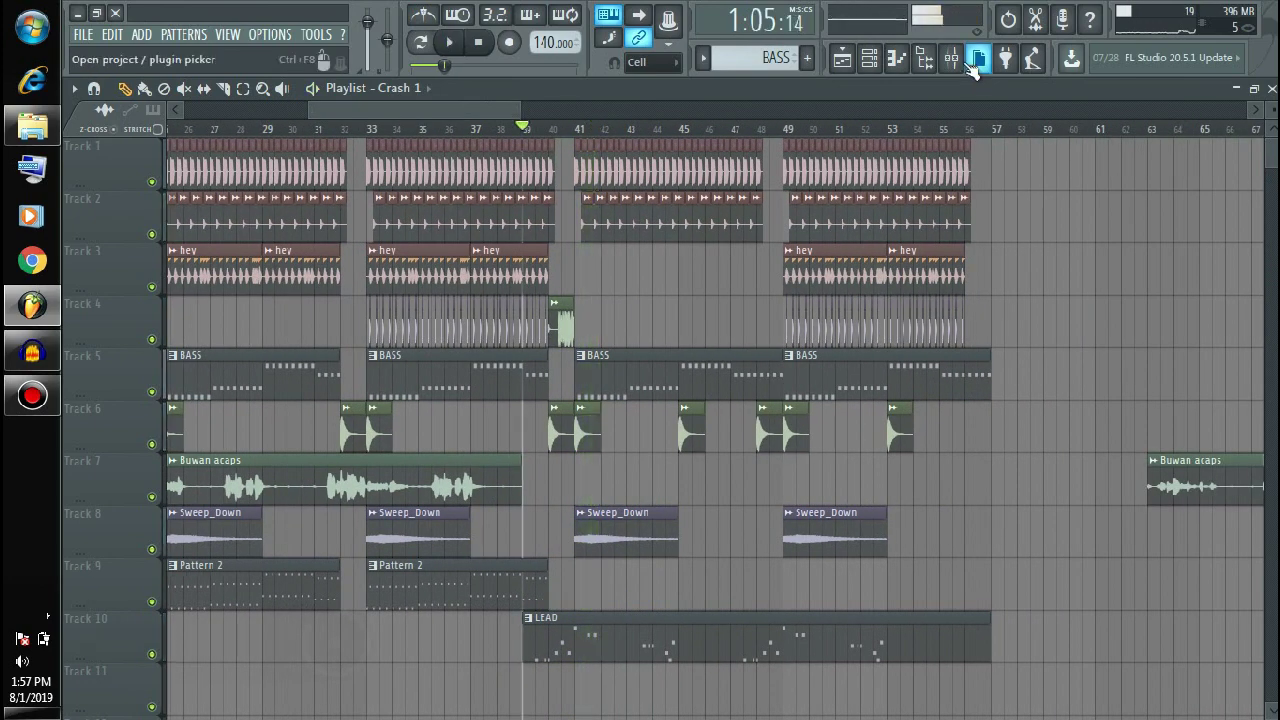
left_click(951, 57)
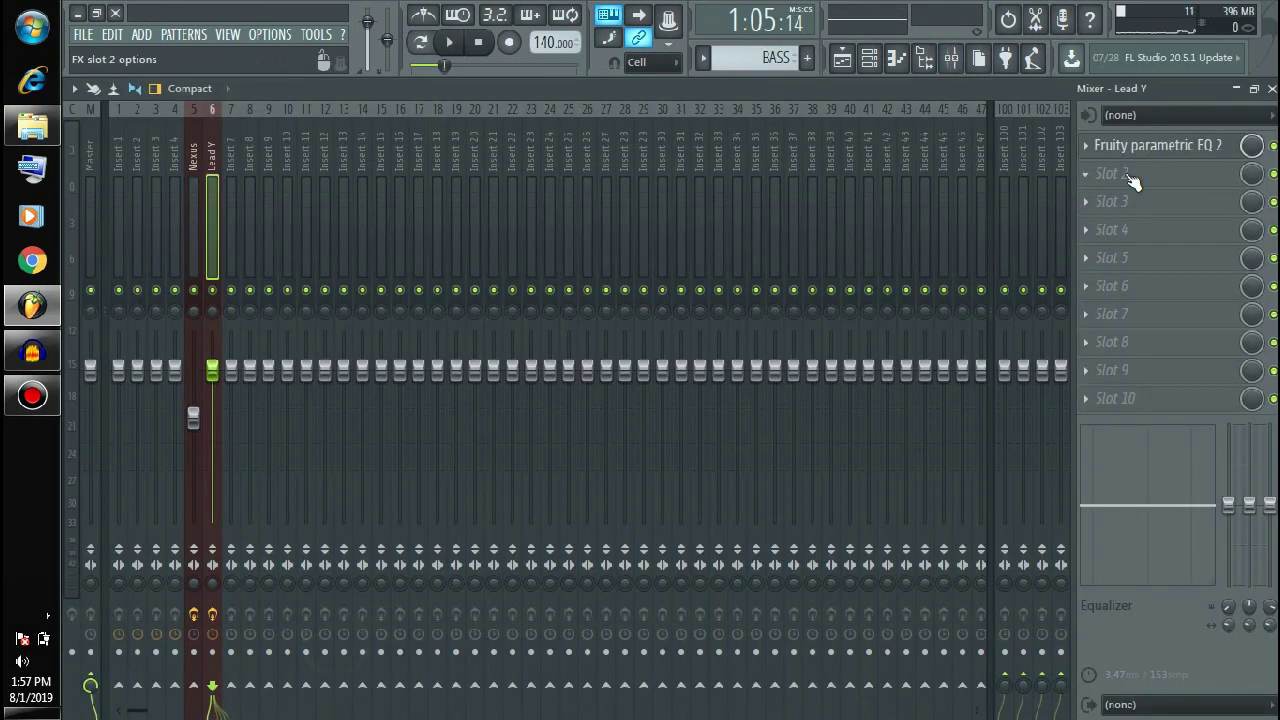
left_click(1130, 176)
left_click(1040, 311)
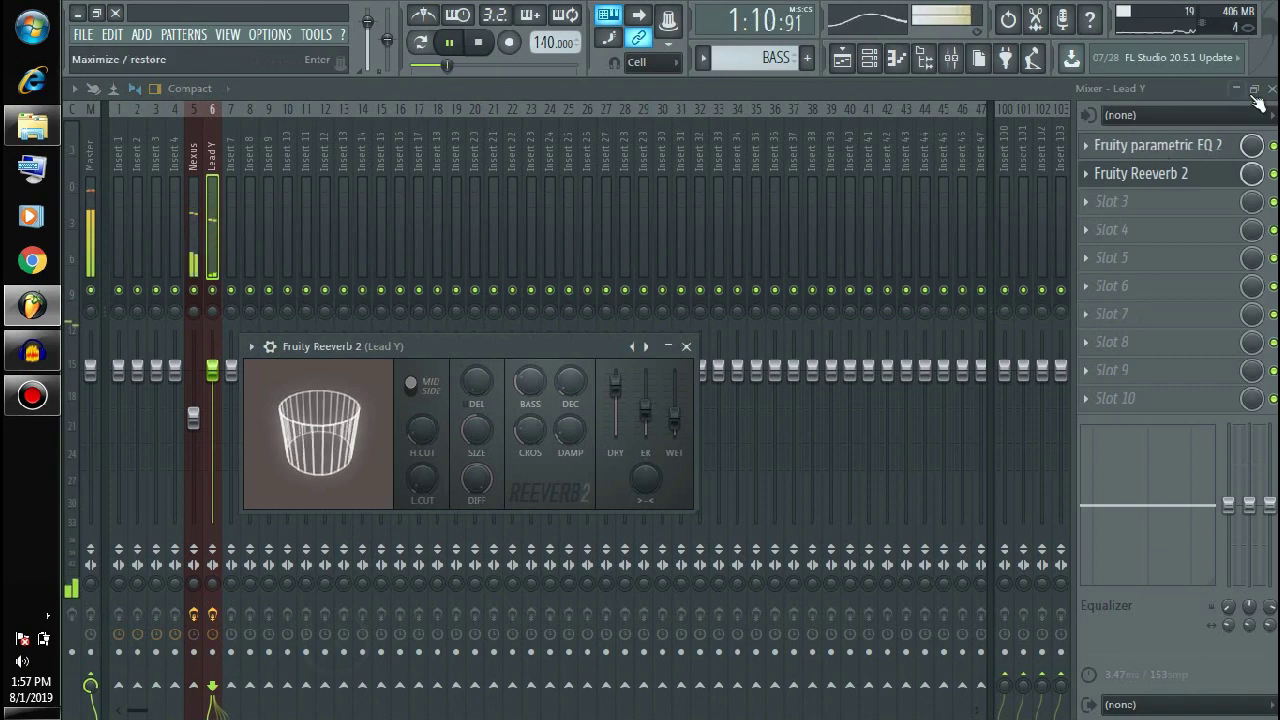
key("F5")
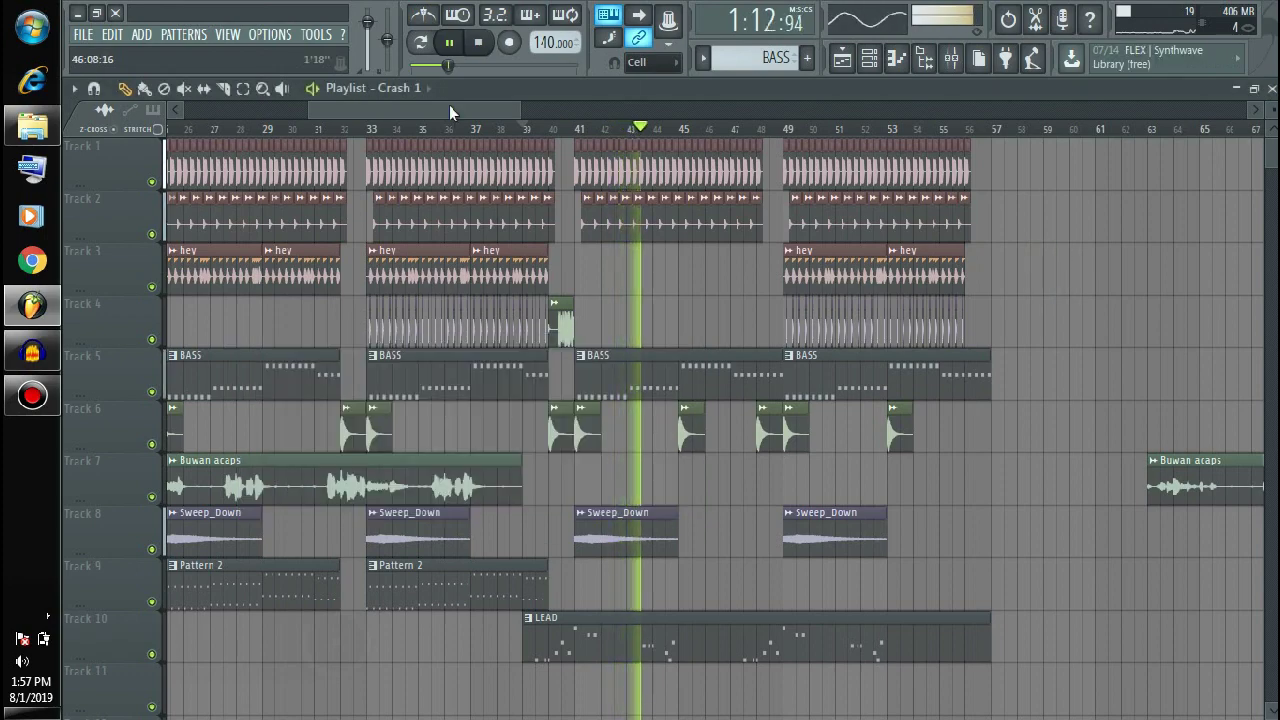
Trim the last BASS clip to end at bar 56 and add a crash clip on Track 6 at bar 56.
mouse_move(304, 110)
left_mouse_down()
mouse_move(238, 126)
mouse_move(297, 106)
left_mouse_up()
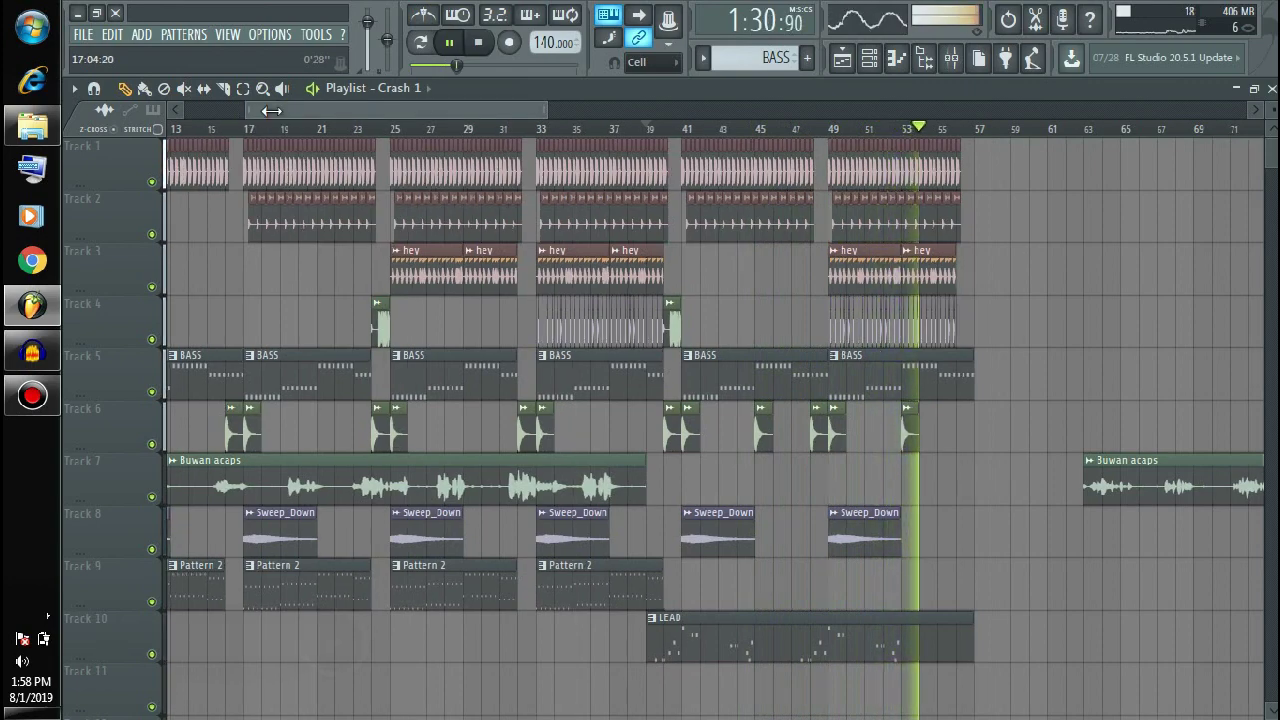
left_click_drag(260, 110, 667, 254)
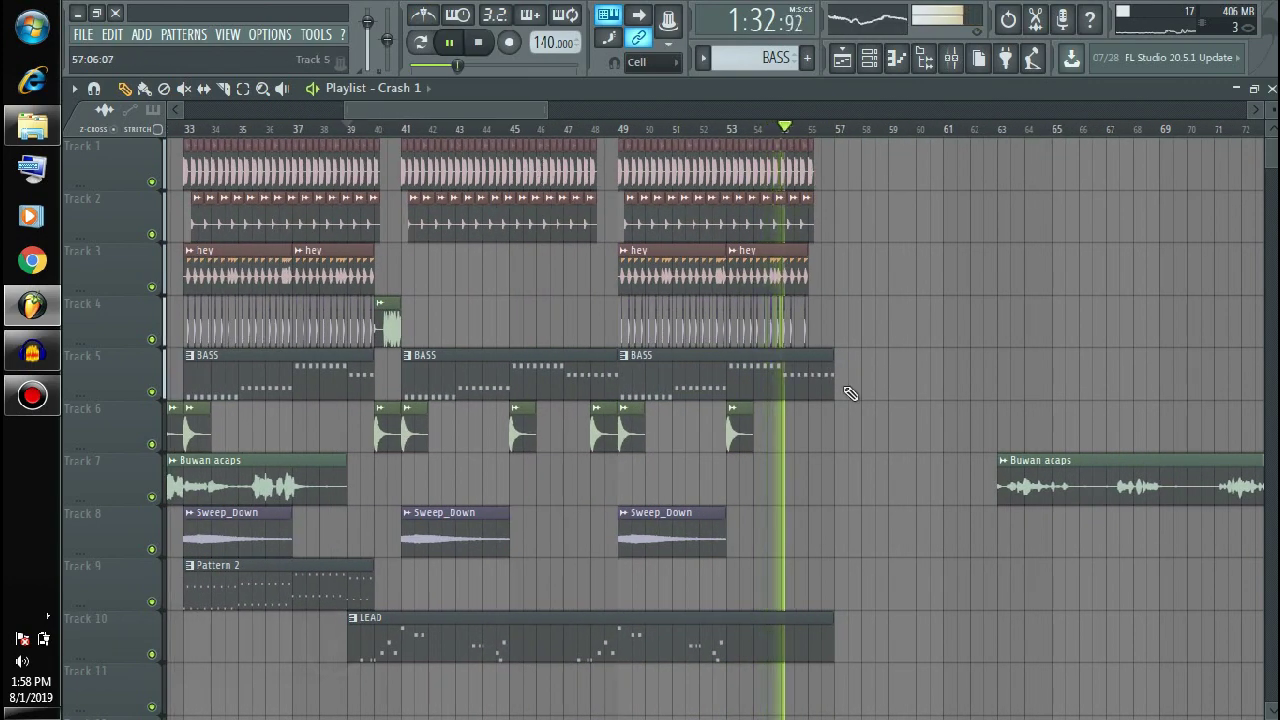
left_click_drag(831, 376, 805, 391)
key("space")
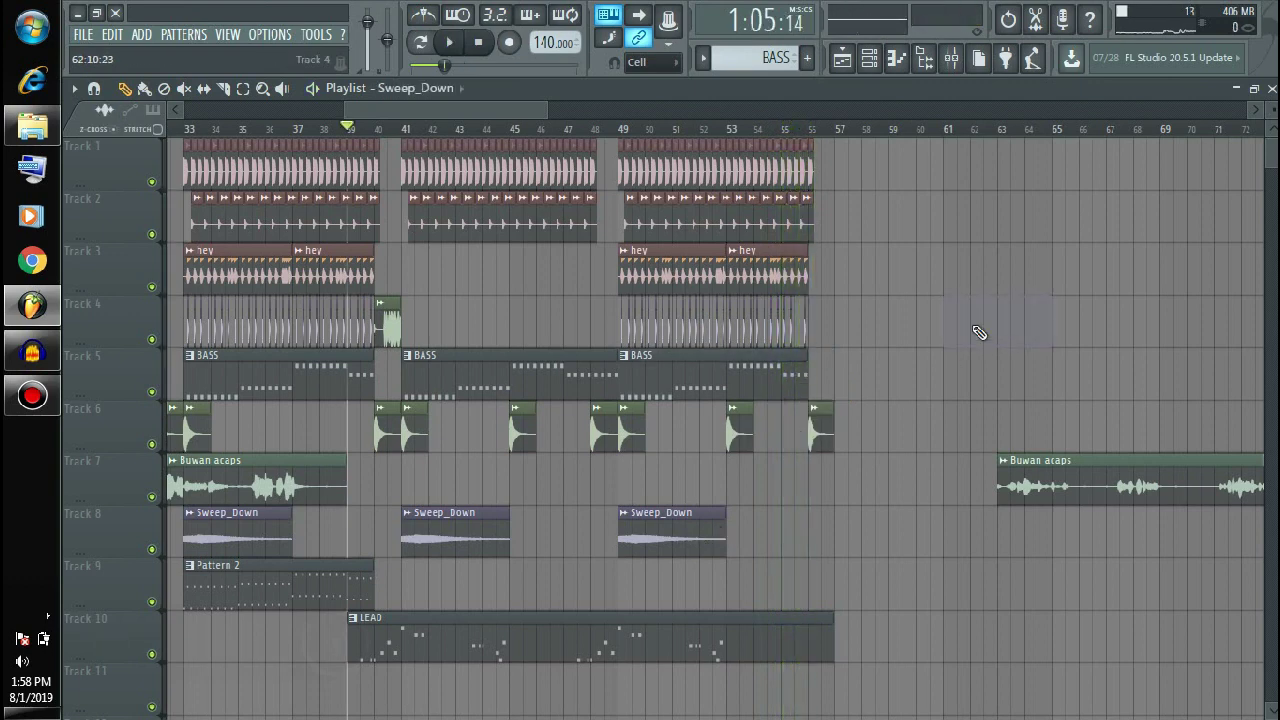
Open the LEAD pattern's notes and add four evenly spaced A5 echo notes across bar 4.
key("space")
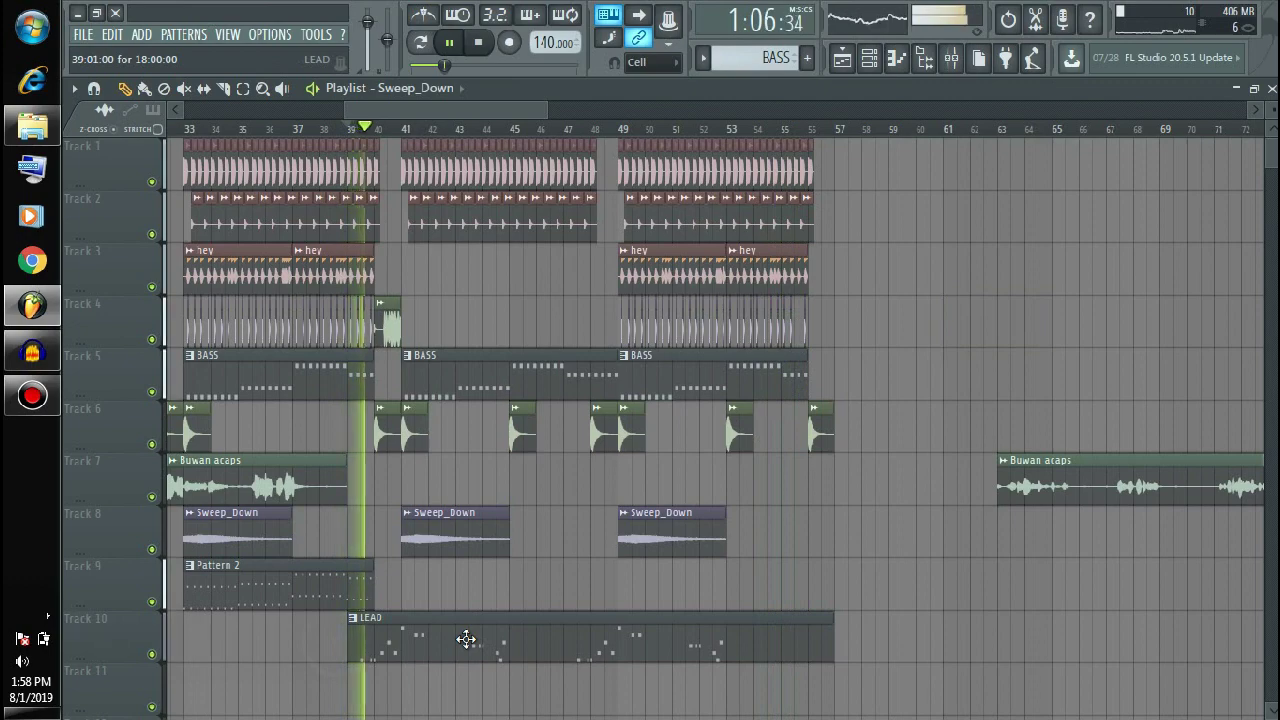
double_click(438, 652)
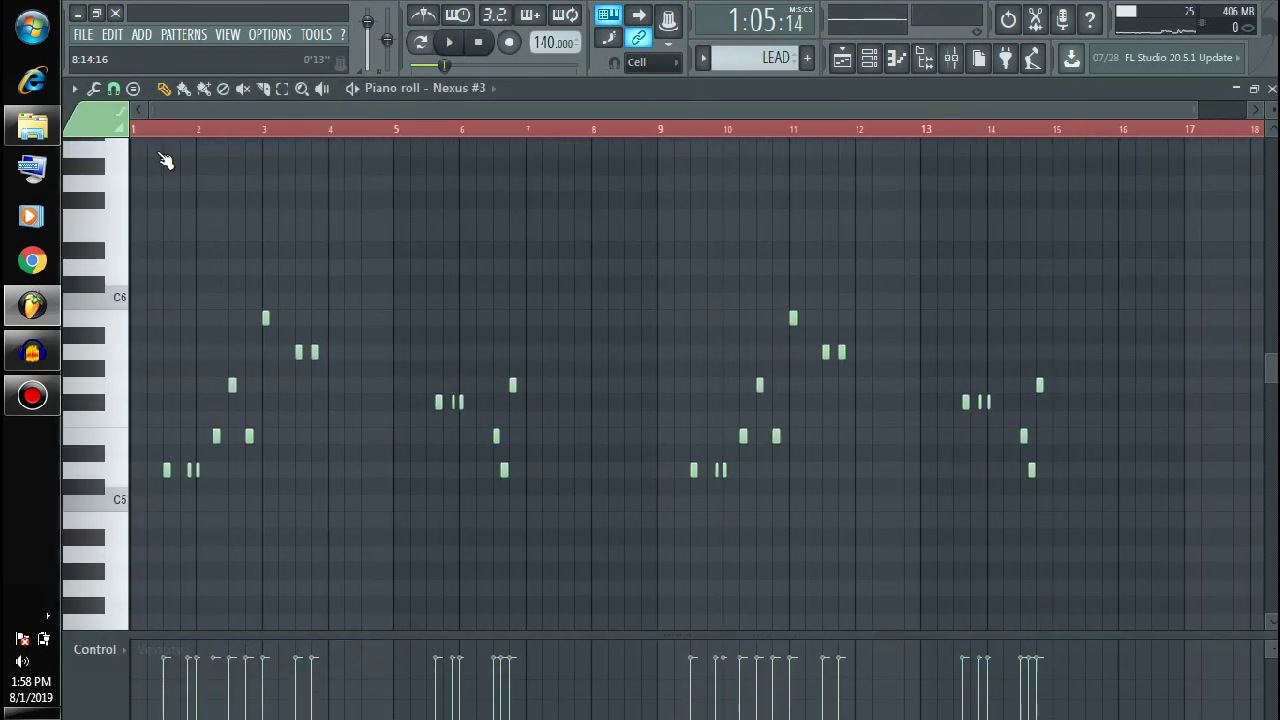
left_click_drag(1195, 109, 557, 343)
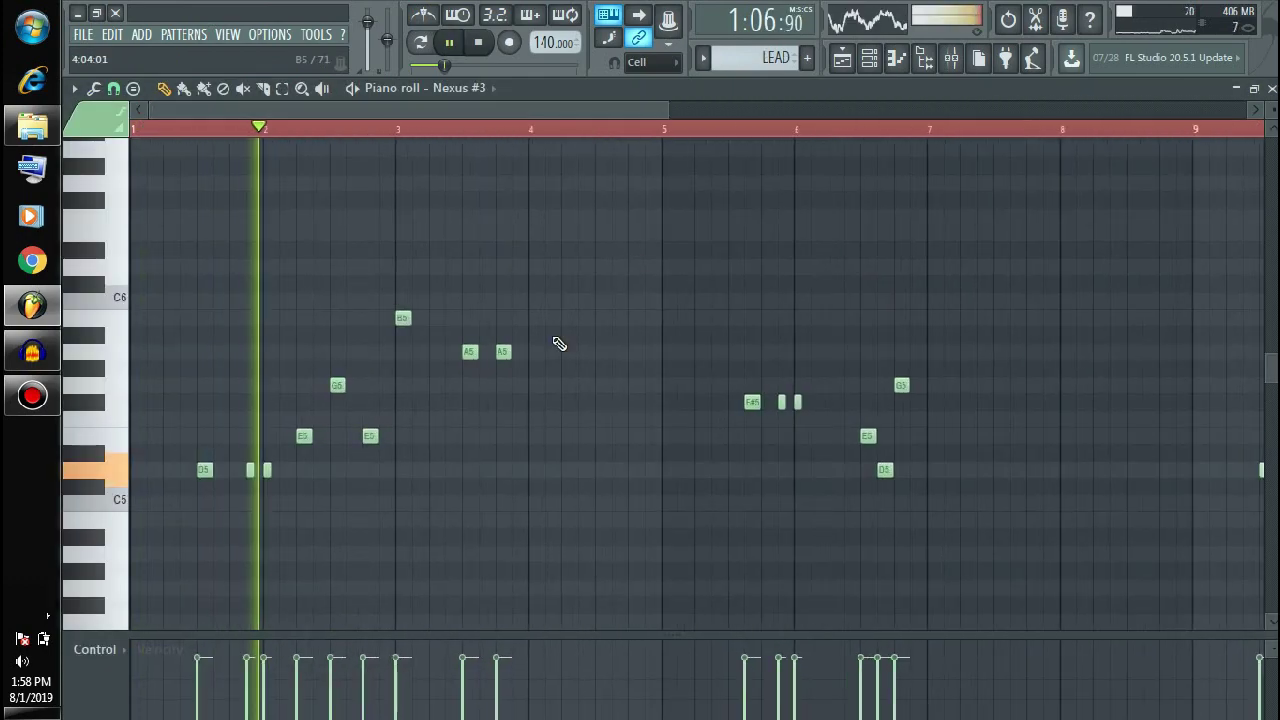
left_click(536, 351)
left_click(569, 351)
left_click(602, 351)
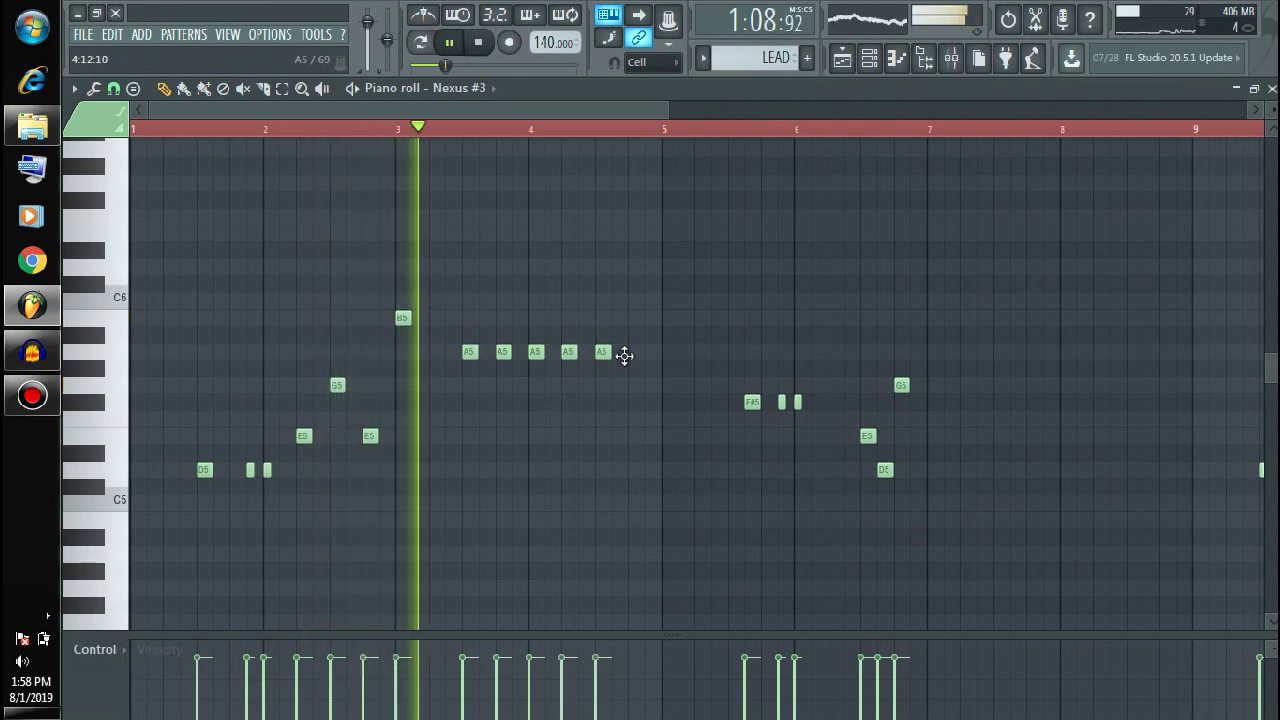
left_click(635, 351)
Lower the velocities of the four A5 echo notes in bar 4 progressively and play the result.
mouse_move(543, 667)
left_mouse_down()
mouse_move(603, 665)
mouse_move(604, 692)
mouse_move(621, 679)
mouse_move(626, 716)
left_mouse_up()
key("space")
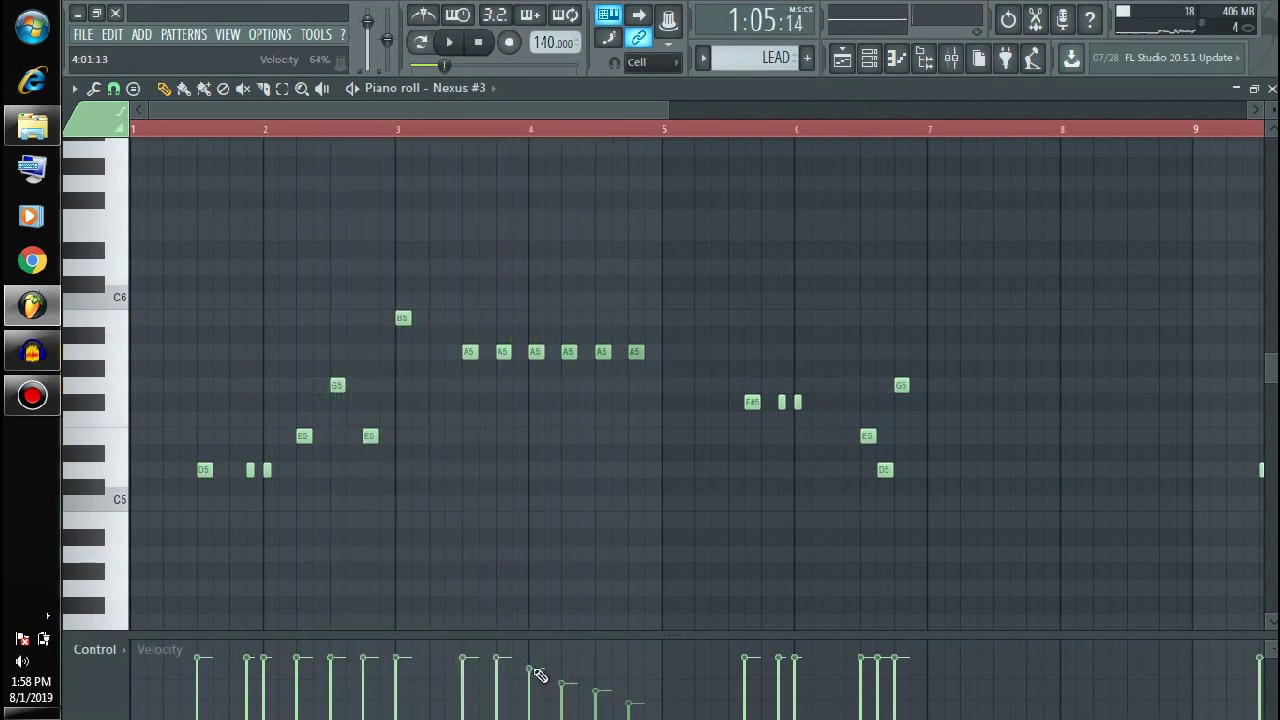
key("space")
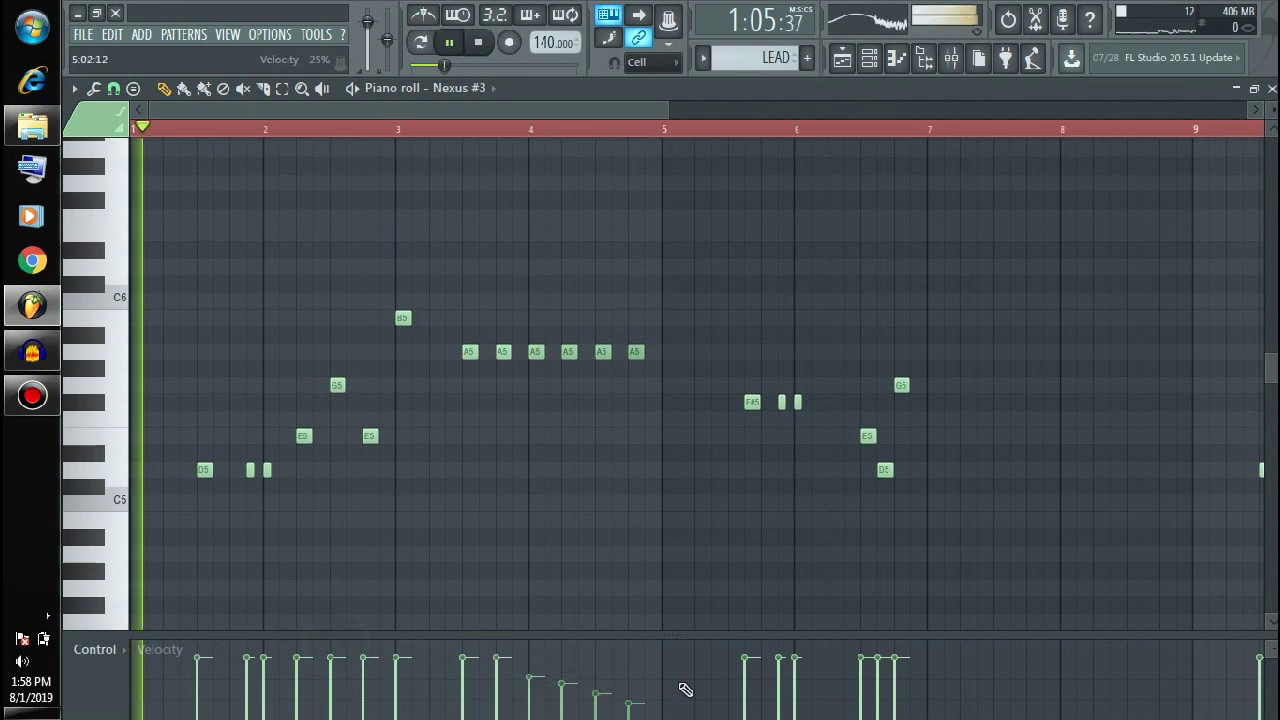
right_click(685, 268)
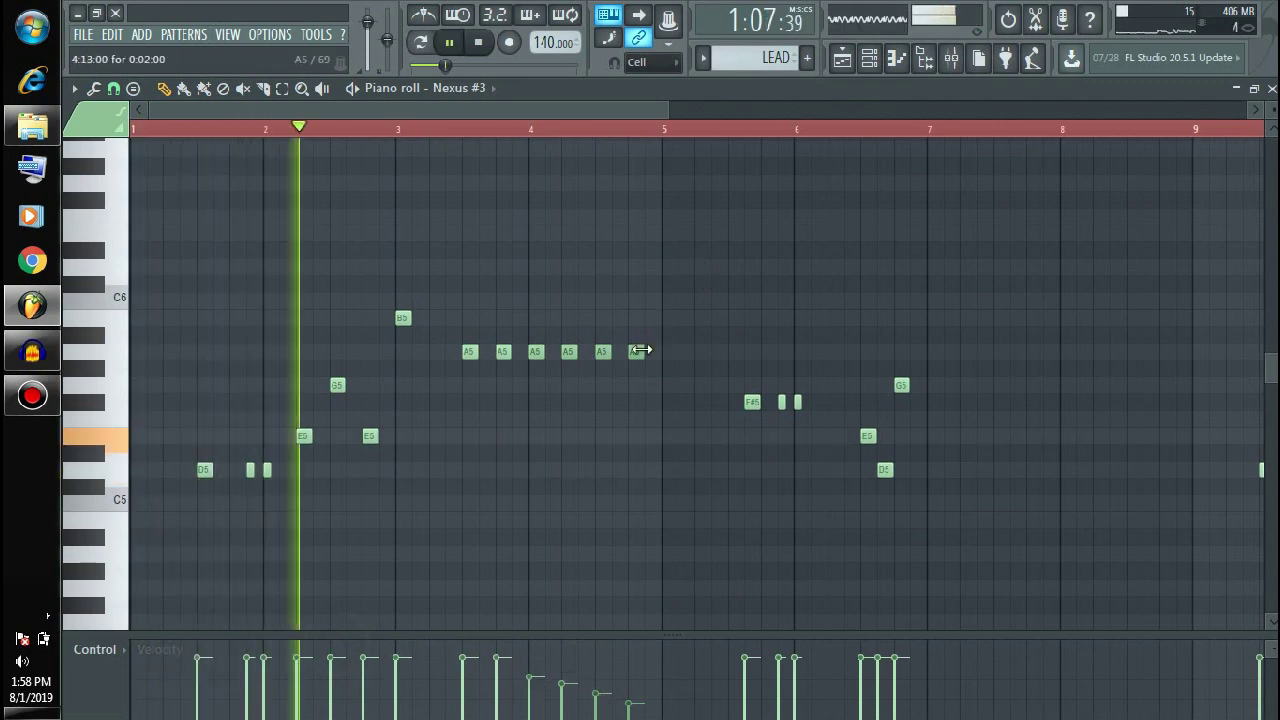
Add four G5 echo notes across bar 7 with reduced velocities and replay the lead.
left_click_drag(687, 103, 707, 103)
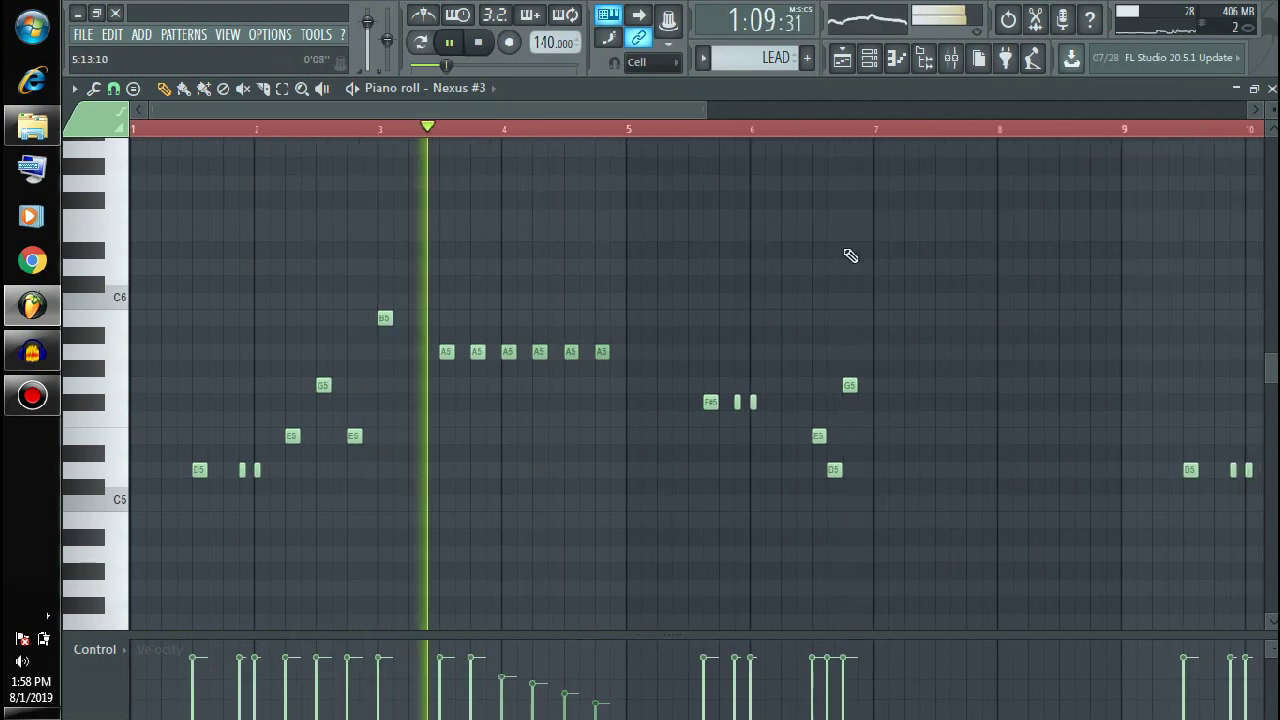
left_click(878, 386)
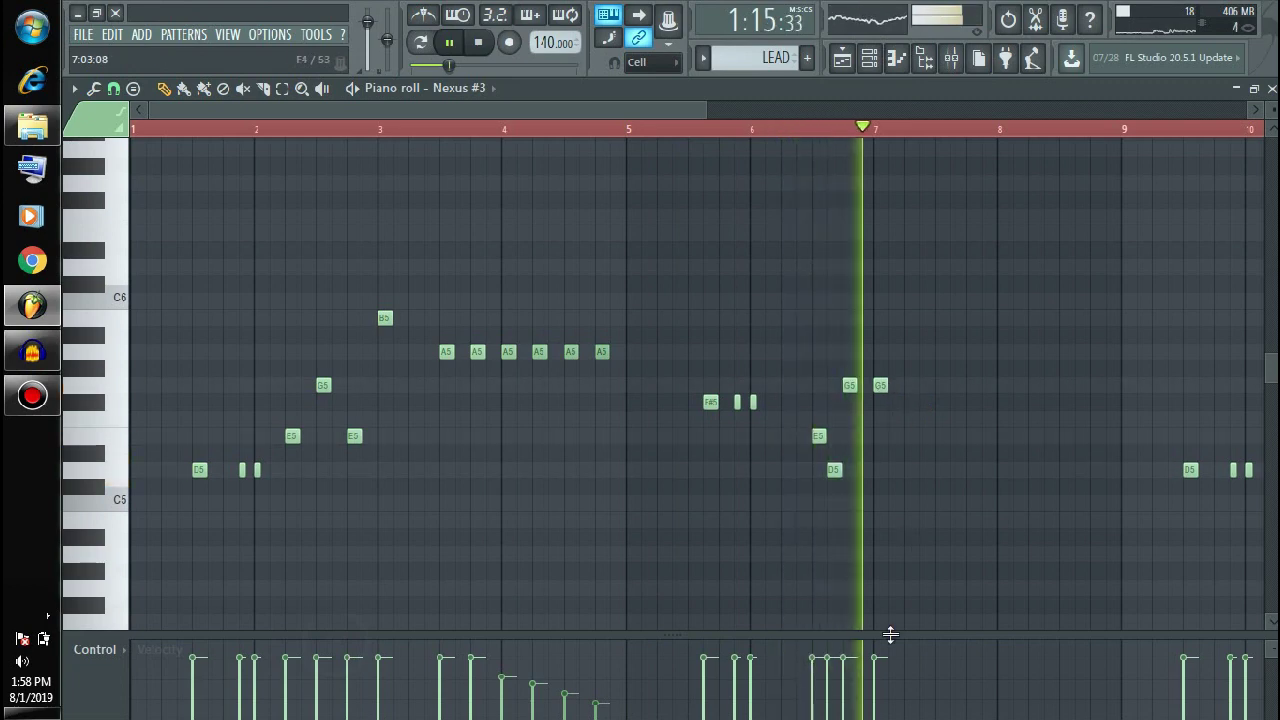
key("space")
left_click(880, 678)
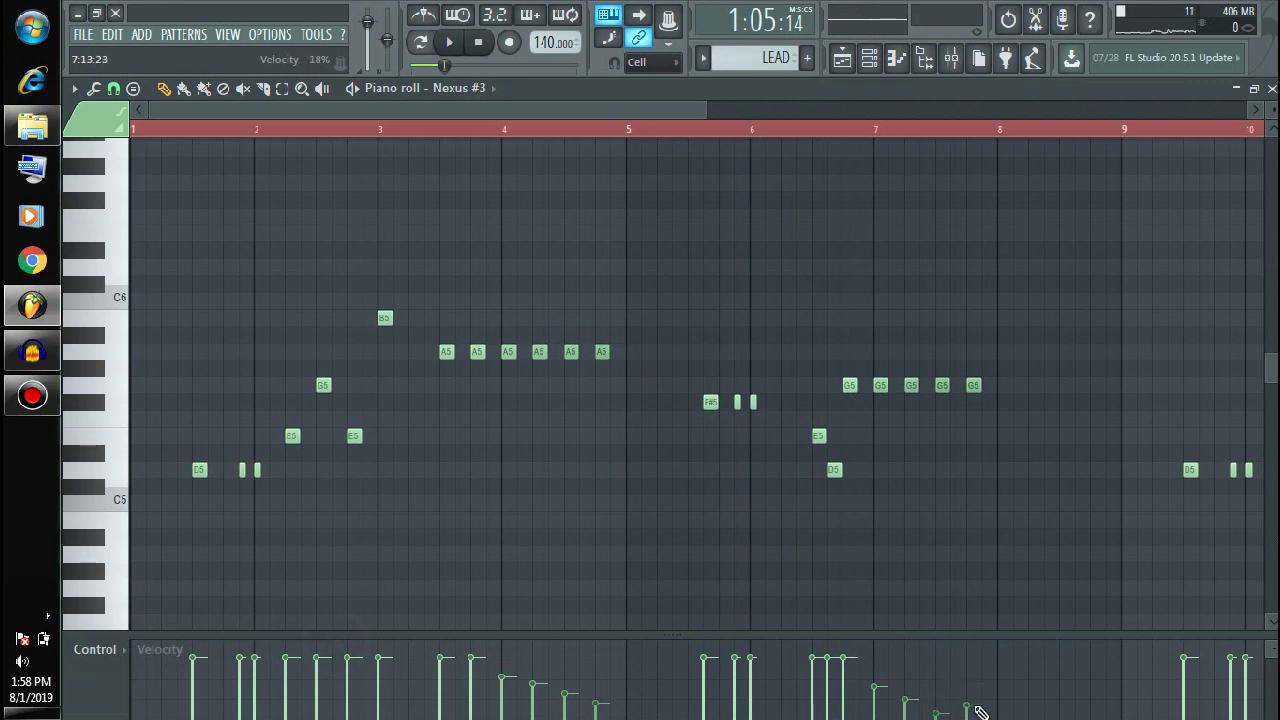
key("space")
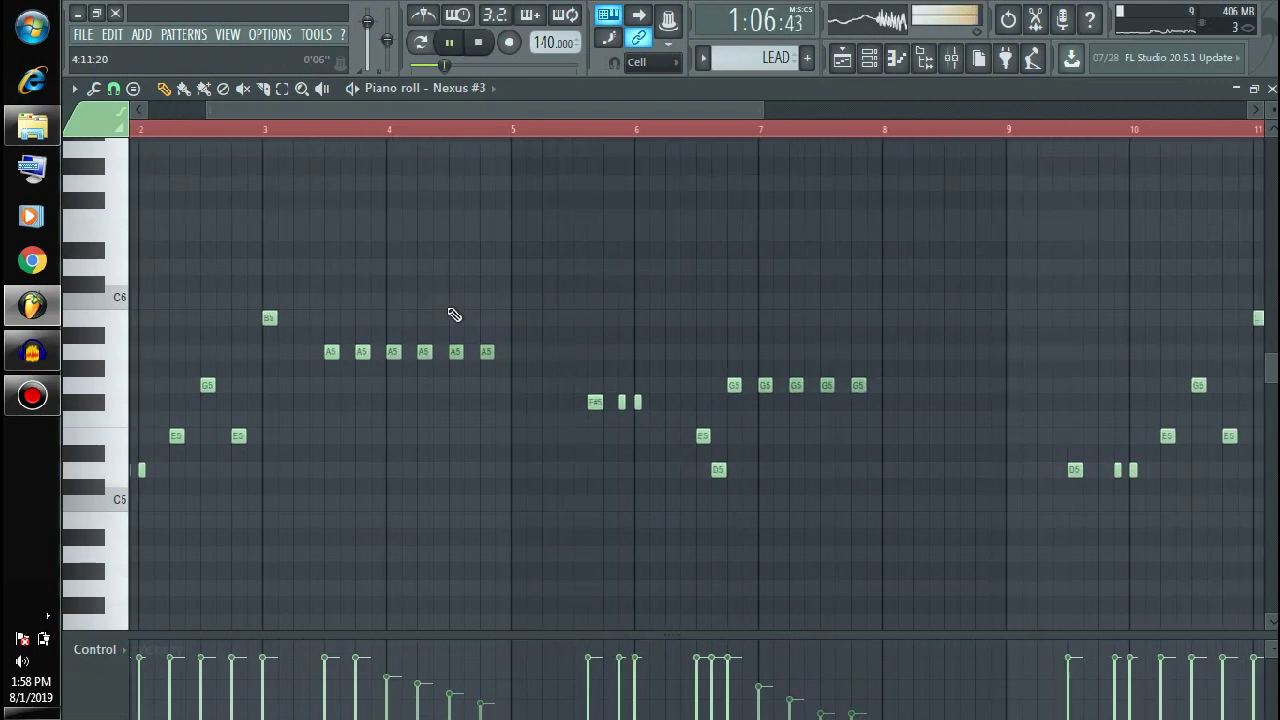
Copy the four fading A5 echo notes from bar 4 to bar 12.
left_click_drag(391, 374, 609, 329)
left_click(609, 329)
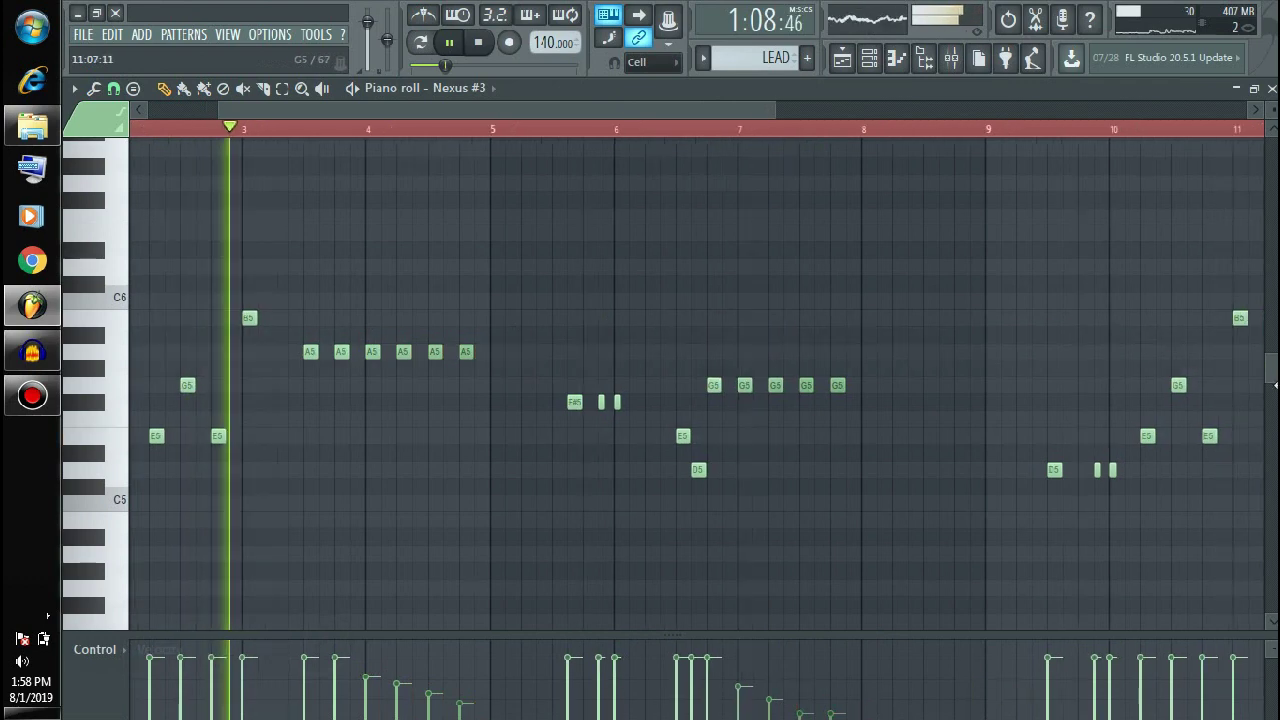
scroll(1116, 356, "right", 3)
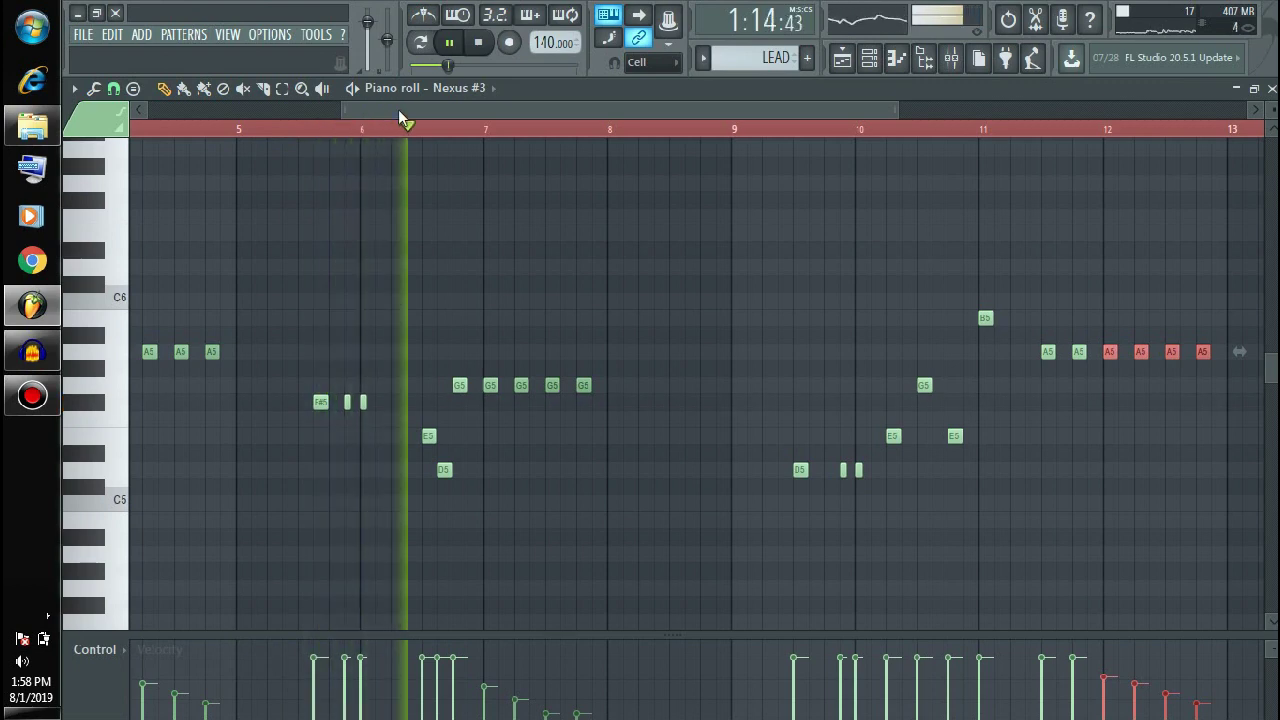
Copy the four fading G5 echo notes from bar 7 to the start of bar 15 and deselect them.
left_click_drag(399, 112, 440, 108)
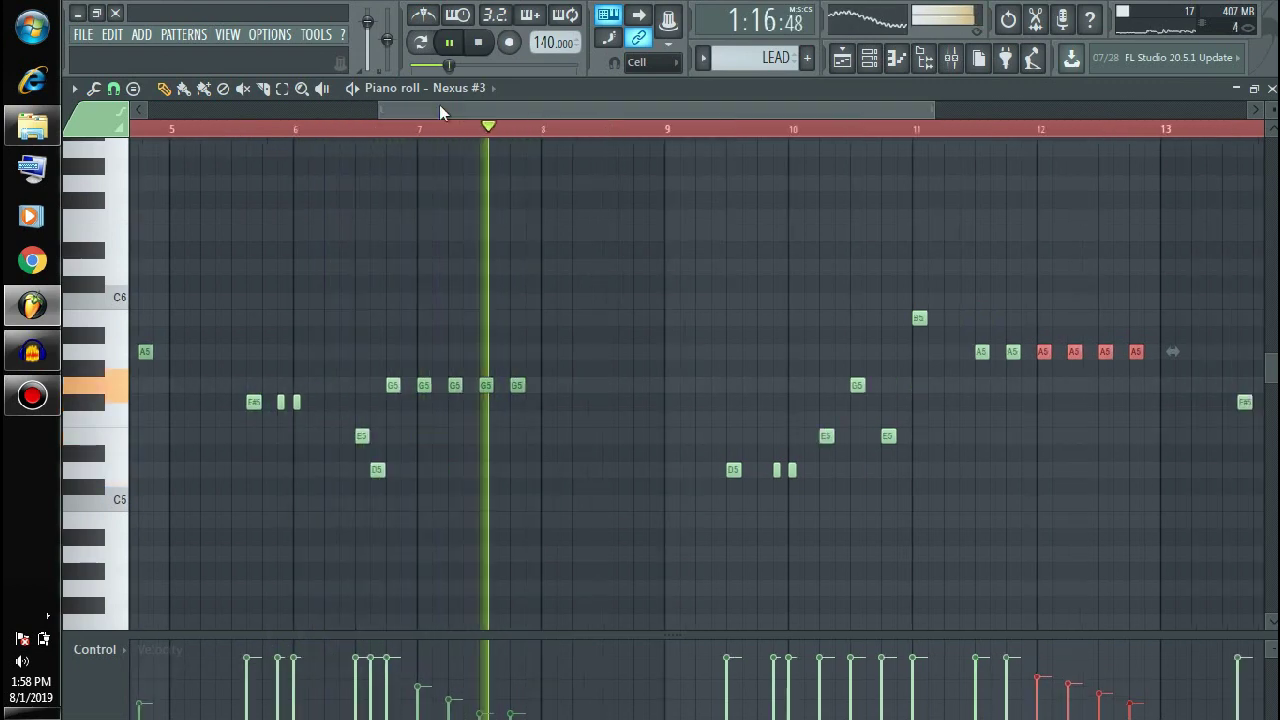
left_click_drag(566, 388, 865, 412)
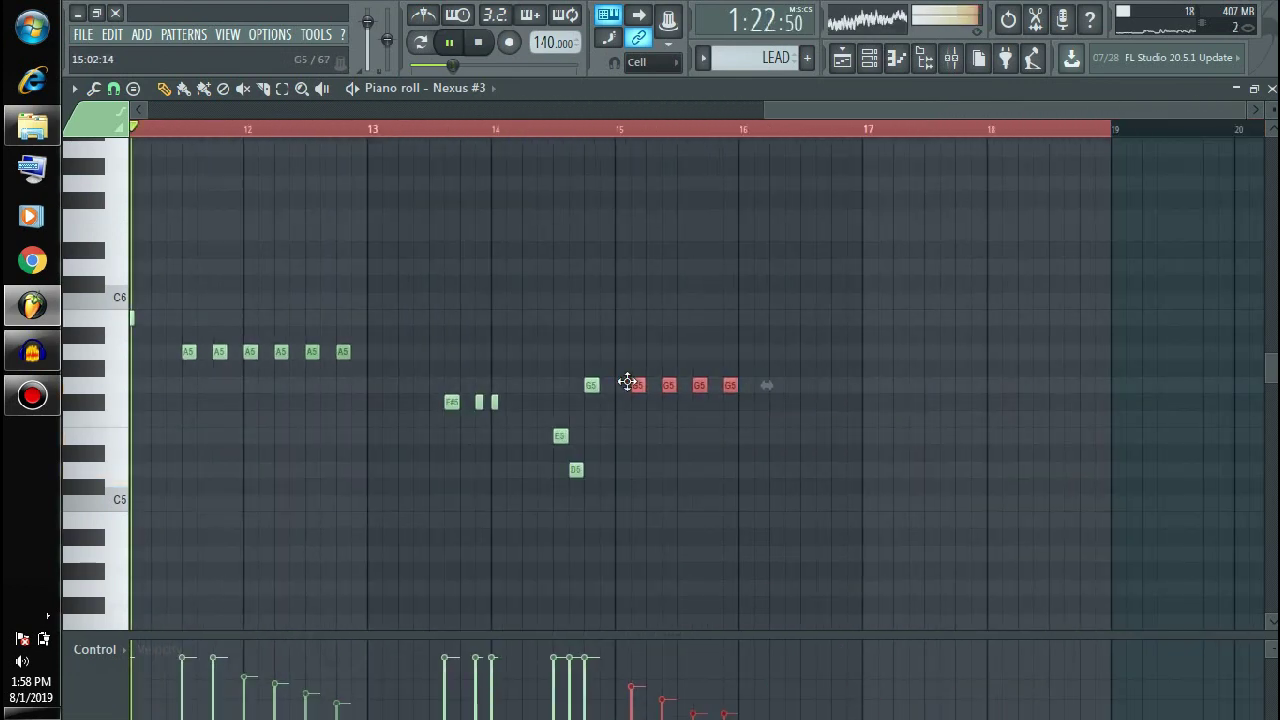
left_click_drag(627, 381, 620, 380)
left_click(615, 292)
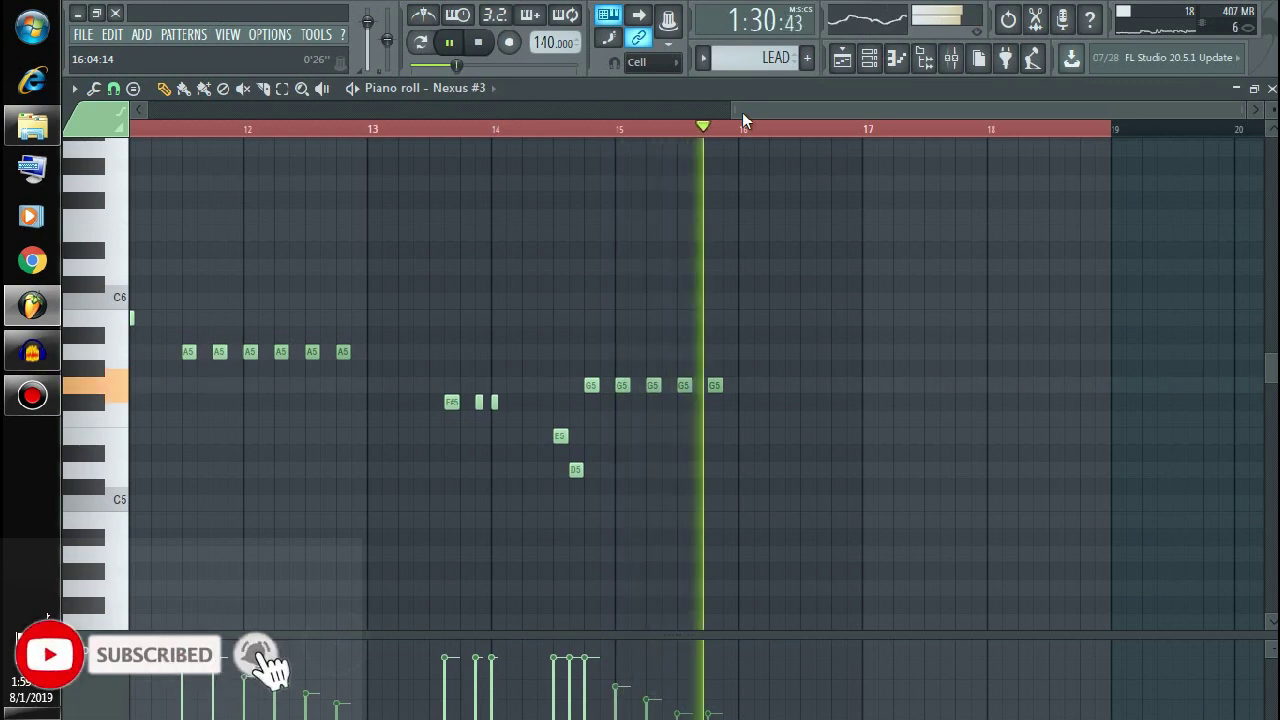
Extend the second phrase's echoes with four quiet G5 notes in bar 16 and three quiet A5 notes in bar 13.
key("space")
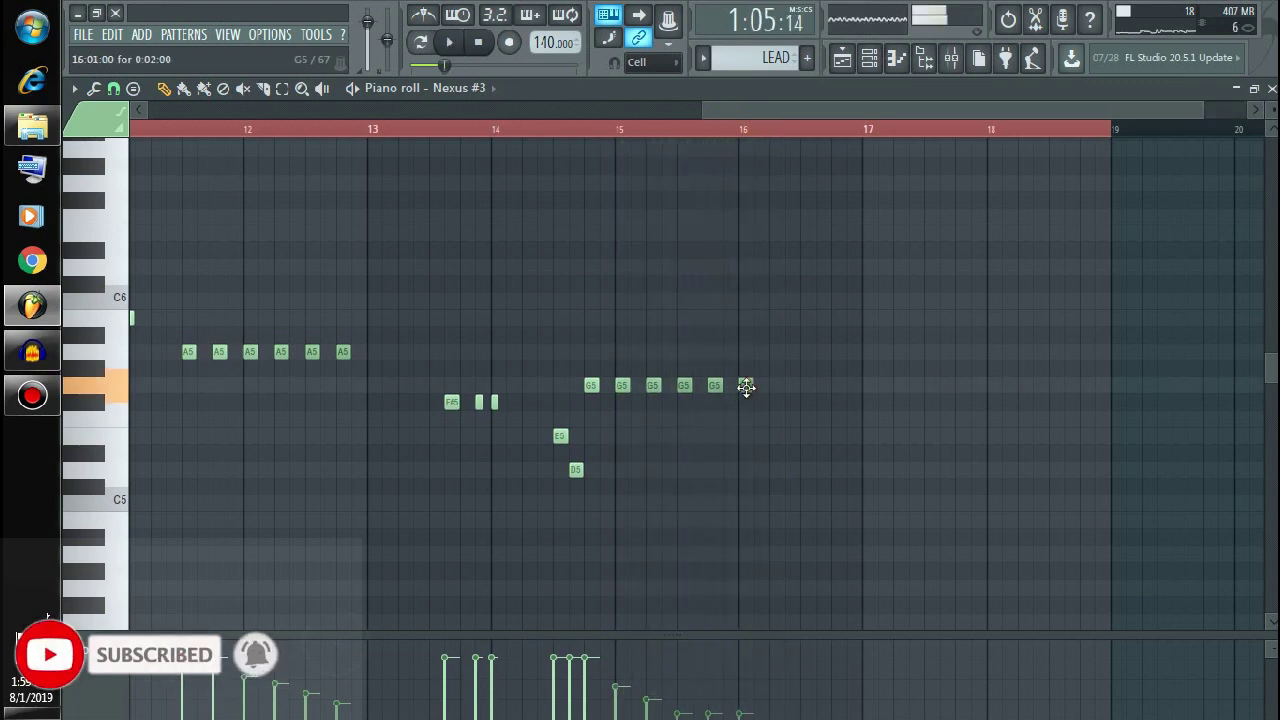
left_click(838, 386)
key("space")
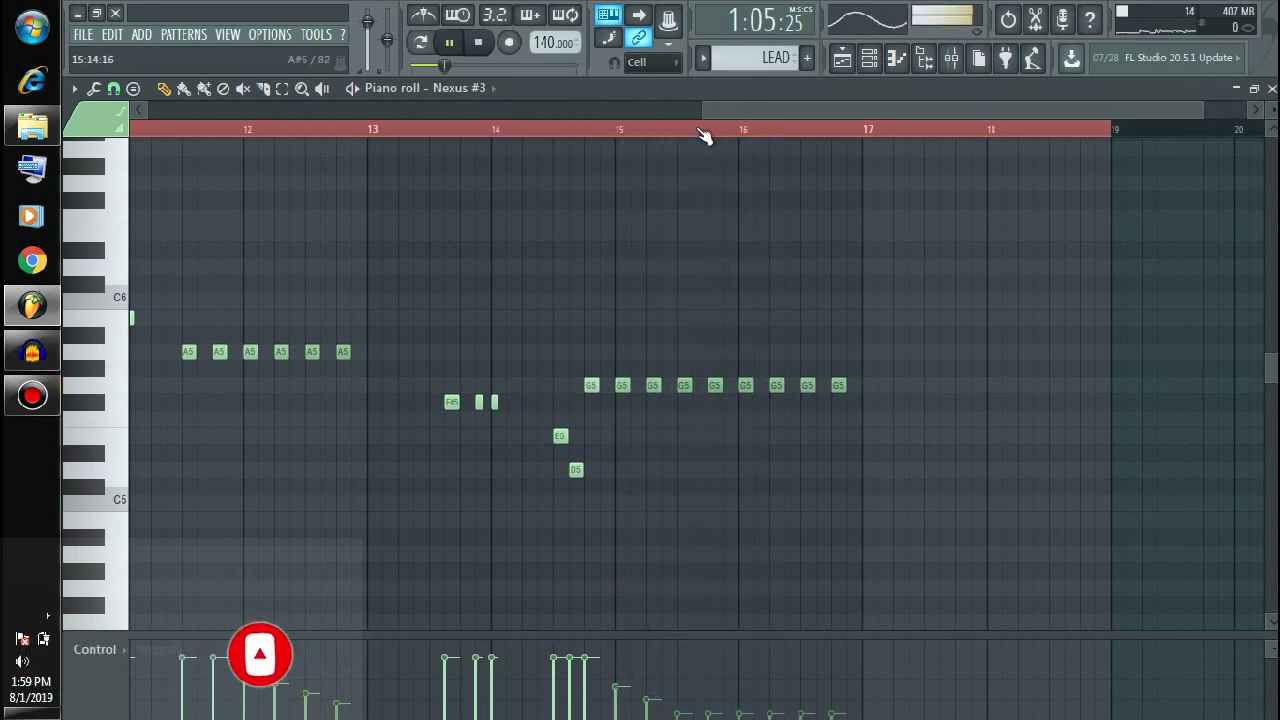
left_click_drag(737, 105, 543, 125)
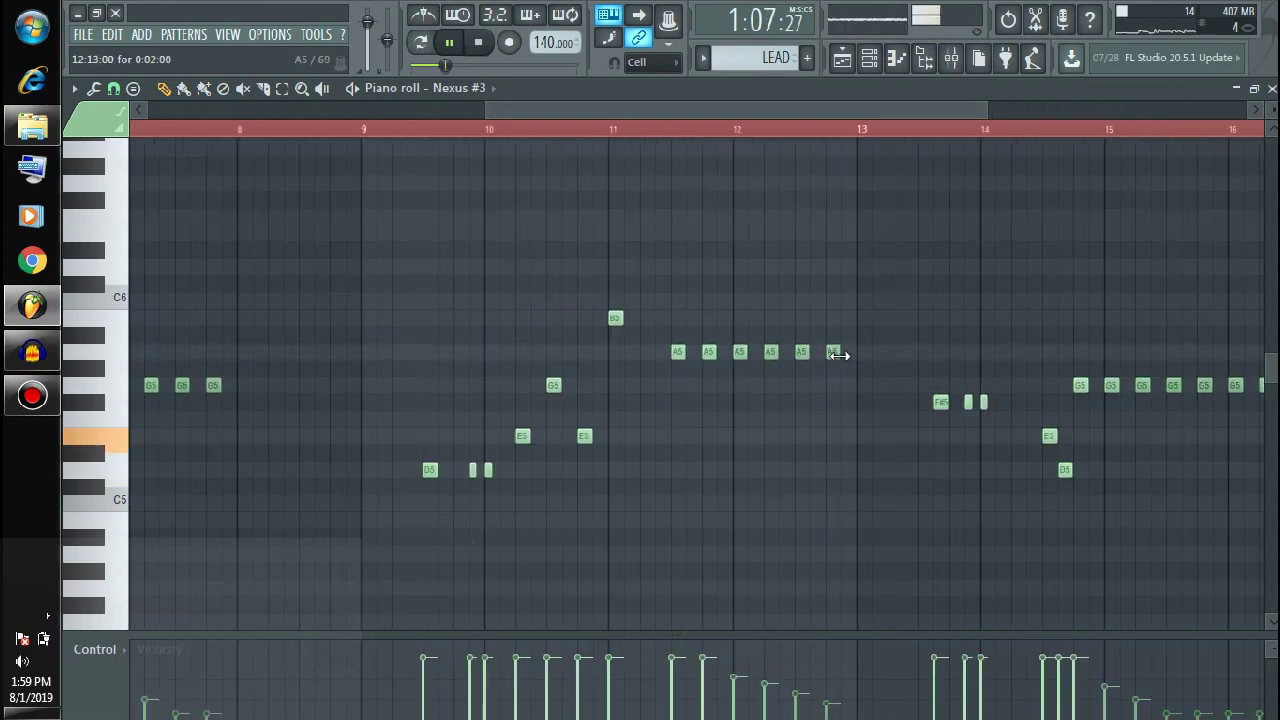
left_click(893, 354)
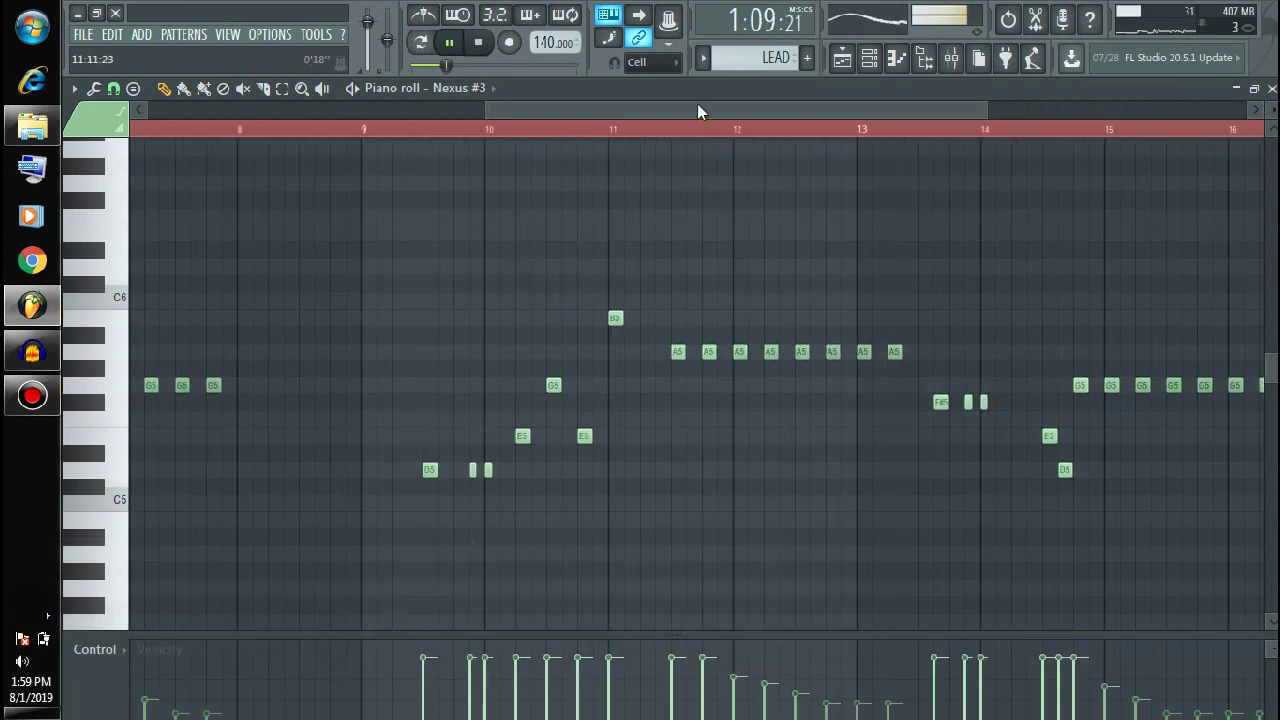
Extend the first phrase's G5 echoes with six quiet notes through bar 8 and into bar 9.
left_click_drag(766, 108, 649, 110)
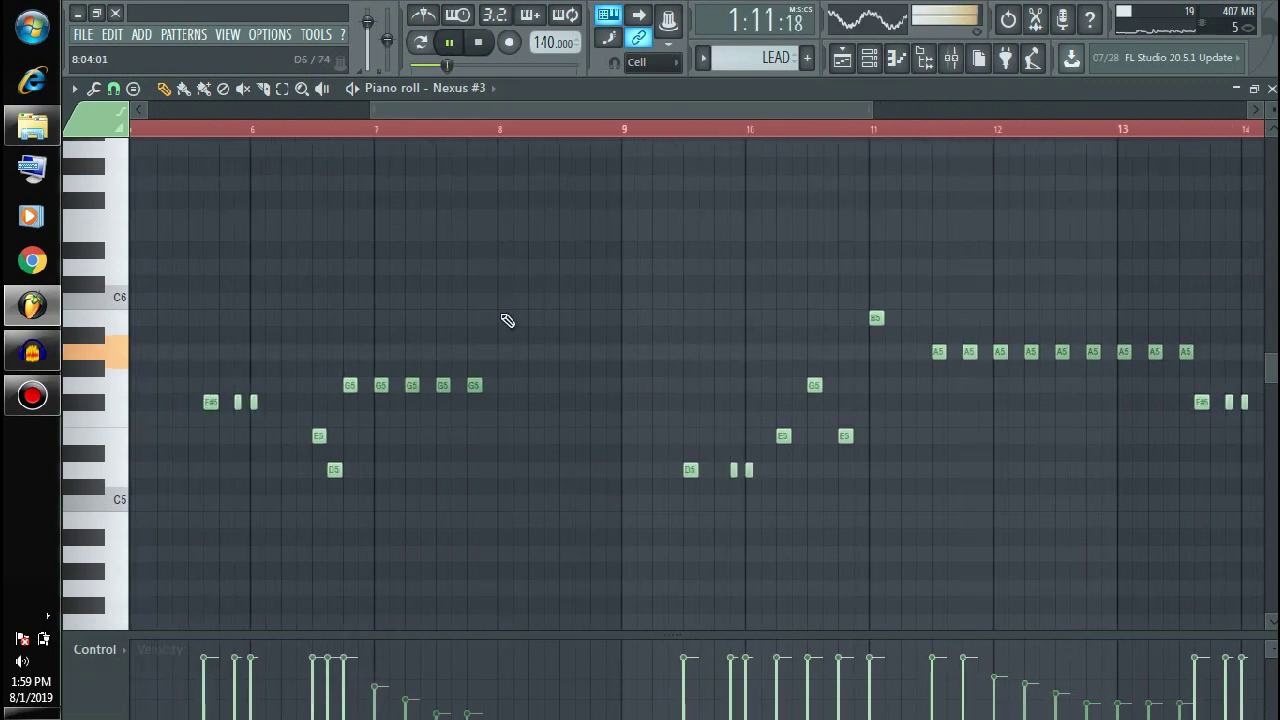
left_click(505, 385)
left_click(536, 385)
left_click(567, 385)
left_click(597, 385)
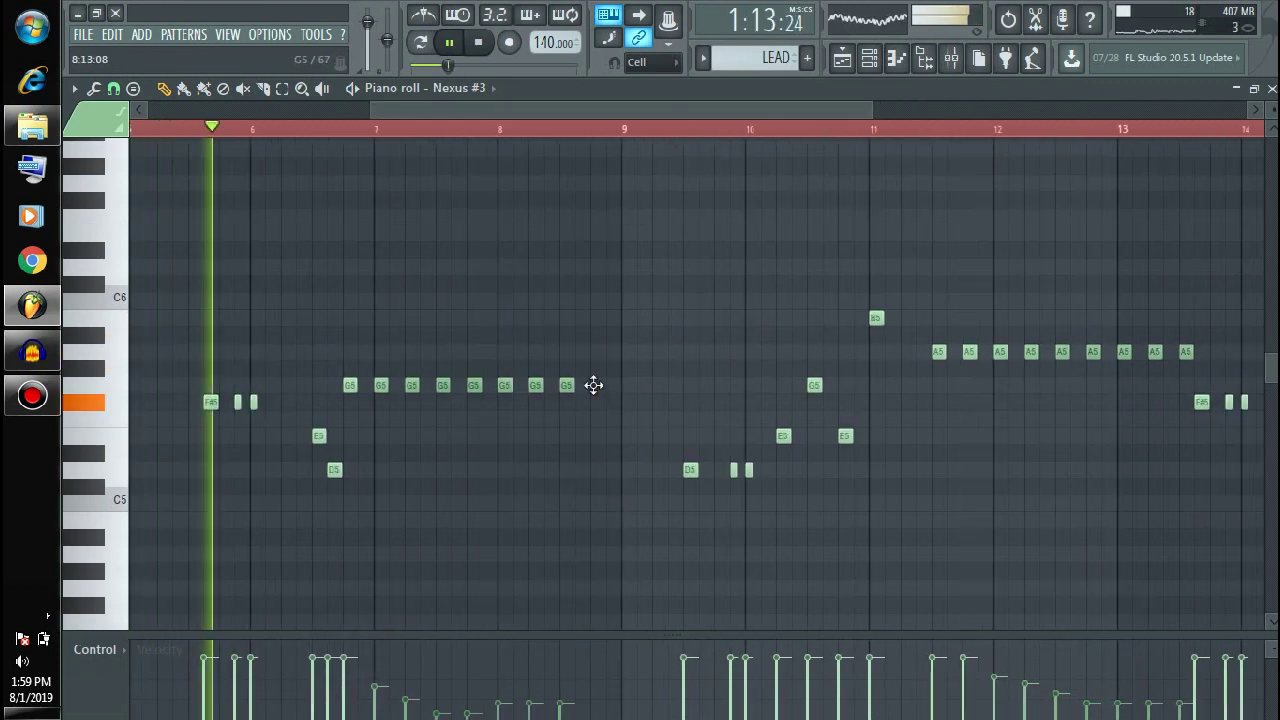
left_click(628, 385)
Extend the first phrase's A5 echoes with three quiet notes in bar 5.
left_click_drag(617, 117, 461, 117)
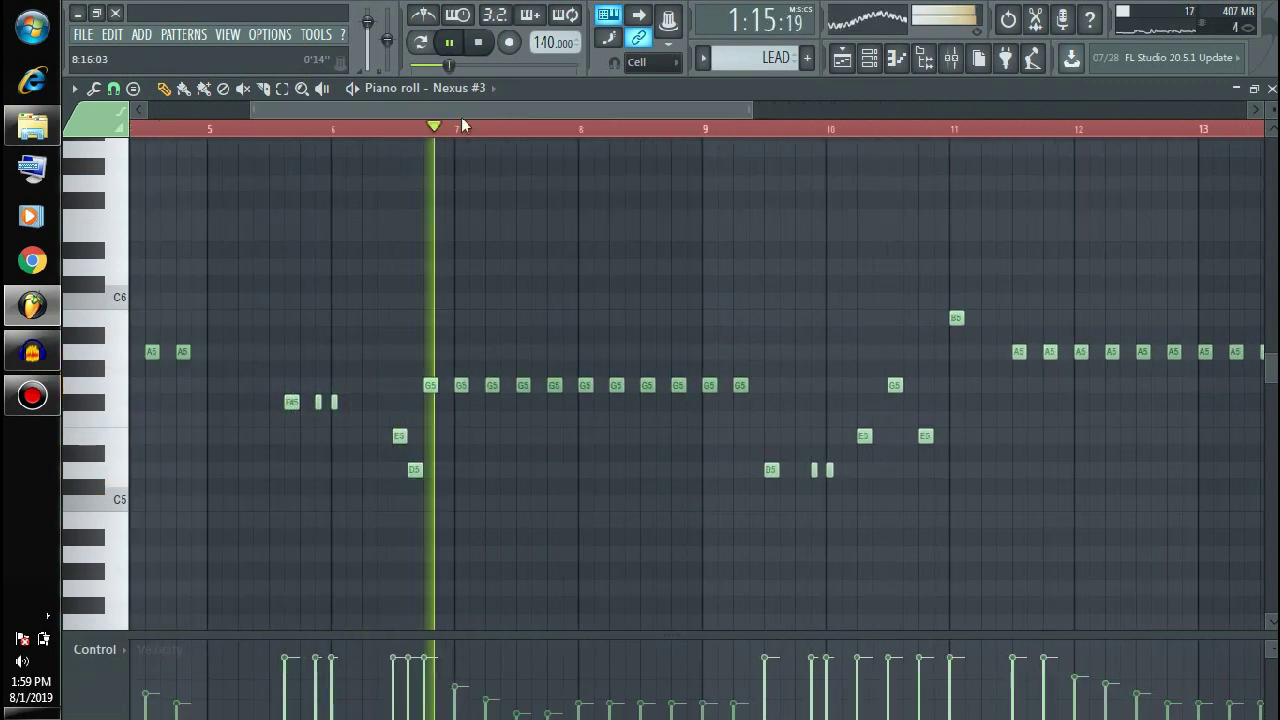
left_click(510, 352)
left_click(541, 352)
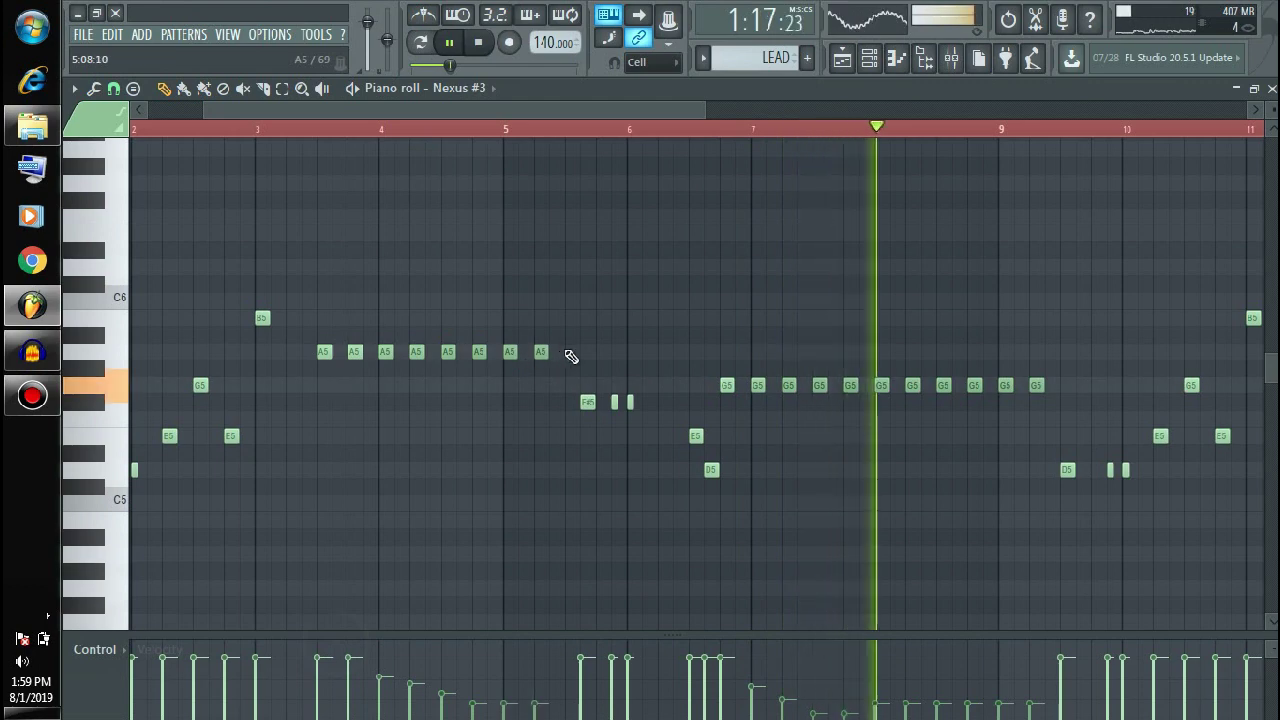
left_click(571, 352)
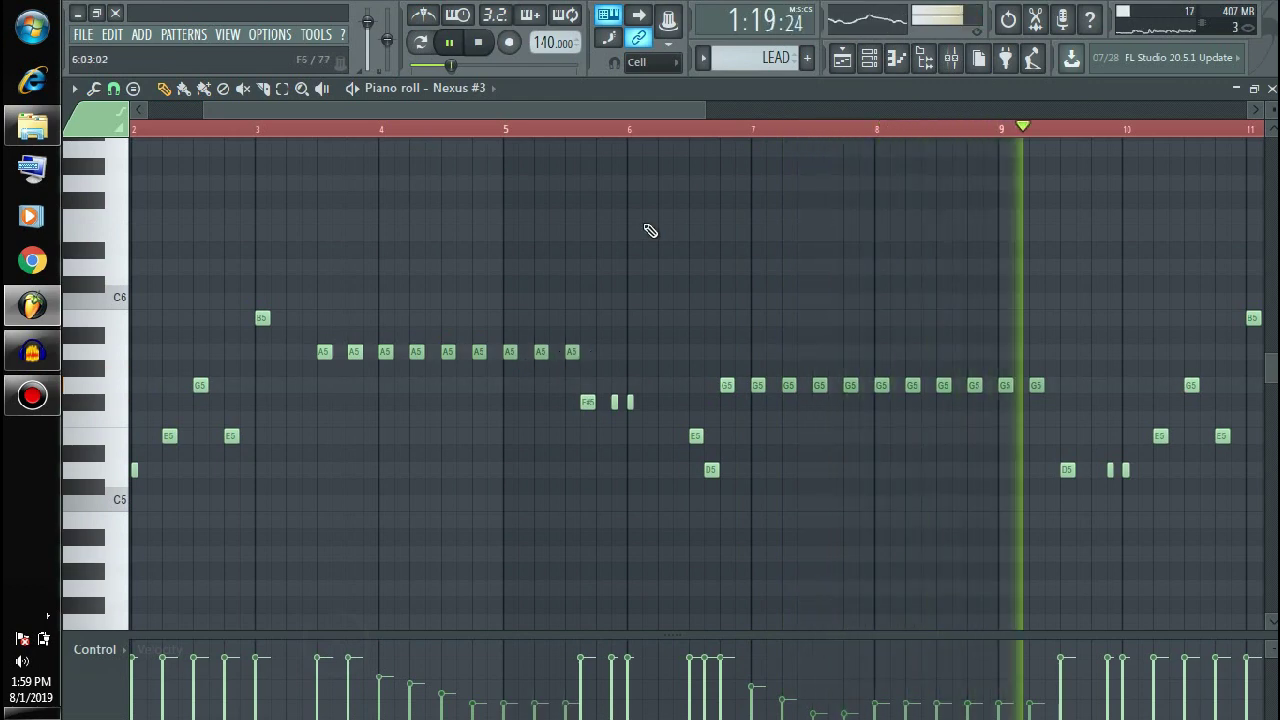
Review the lead's echo notes from bar 9 to bar 17 during playback and return to the playlist.
left_click_drag(605, 107, 871, 99)
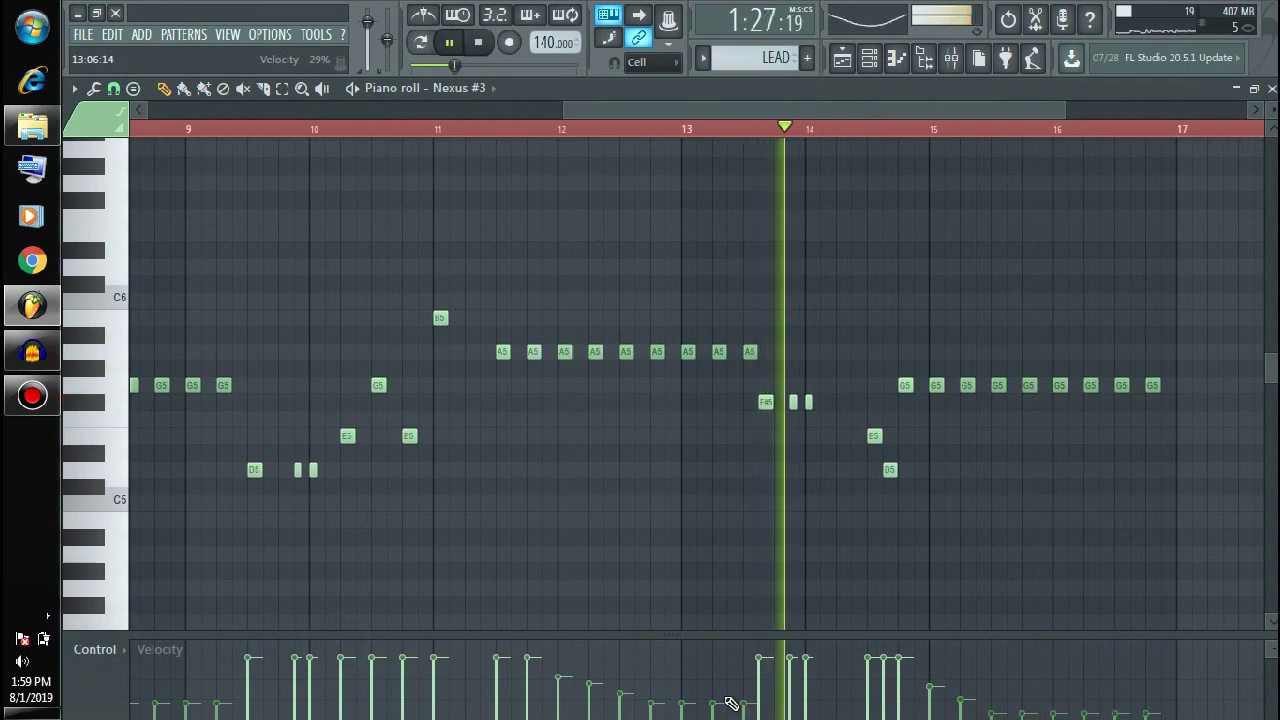
left_click_drag(802, 101, 877, 98)
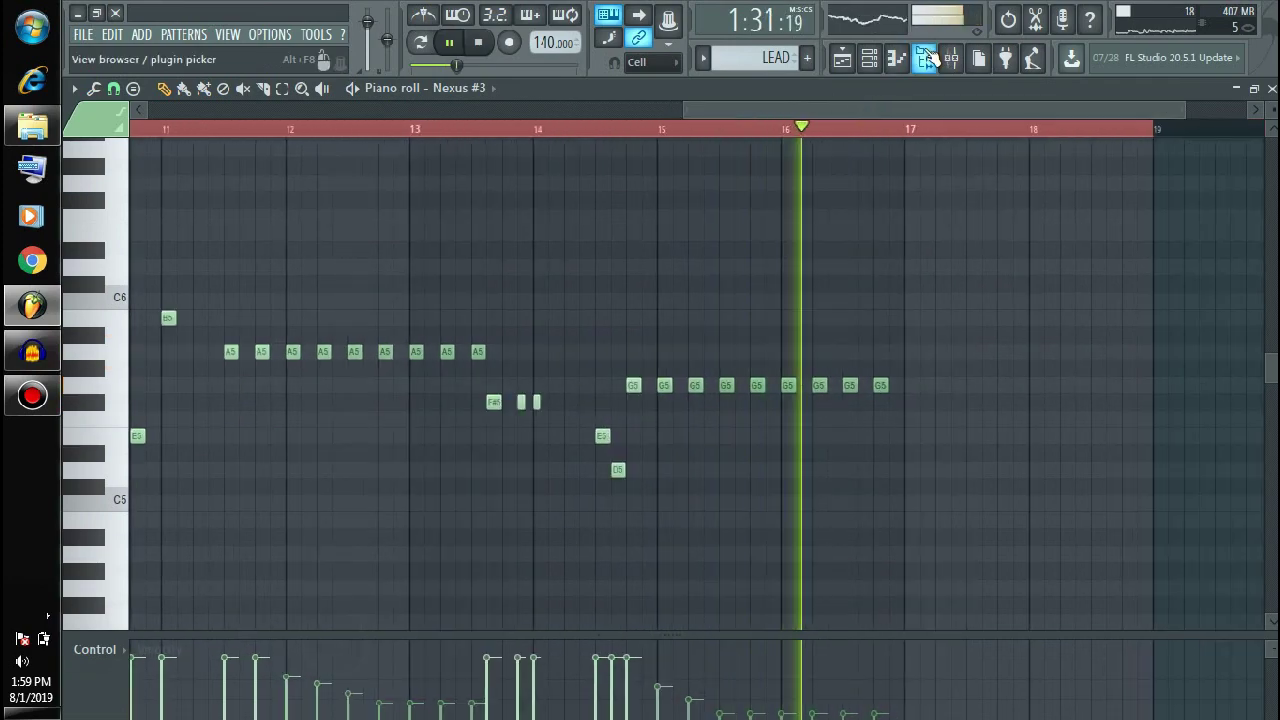
left_click(843, 60)
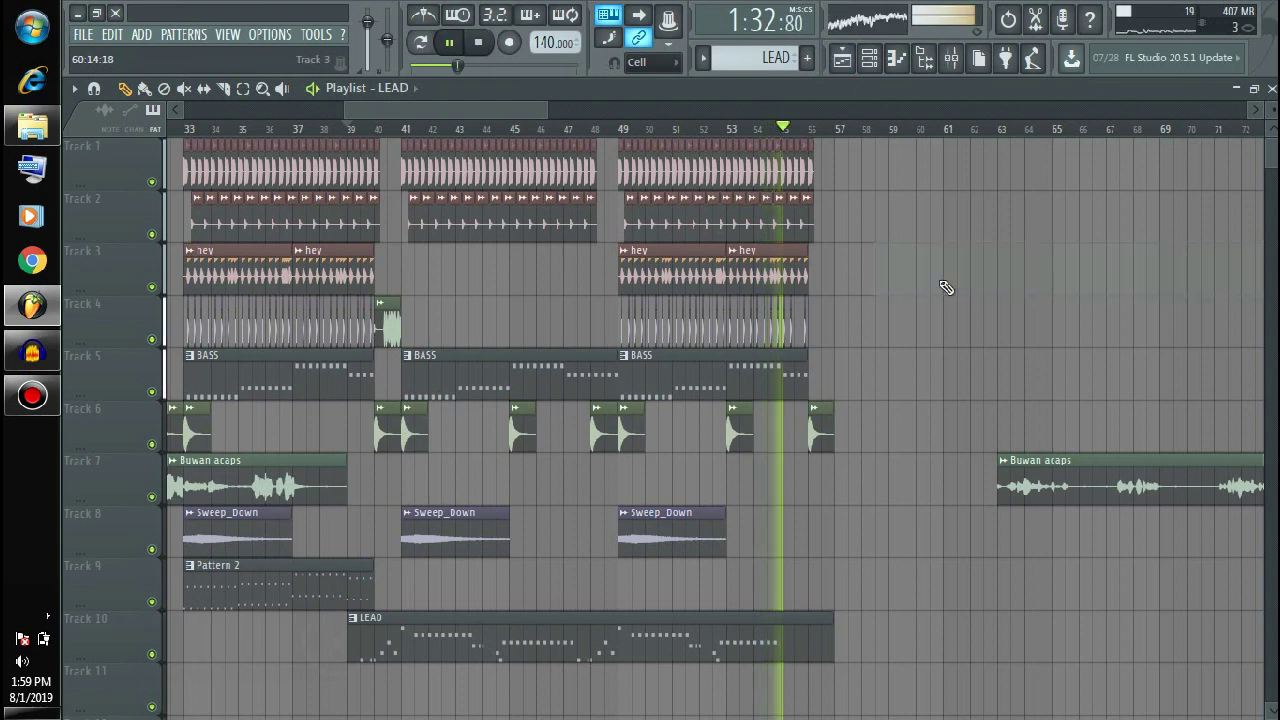
Extend the lead's final G5 echoes with four quiet G5 notes in bar 17 and return to the playlist.
key("space")
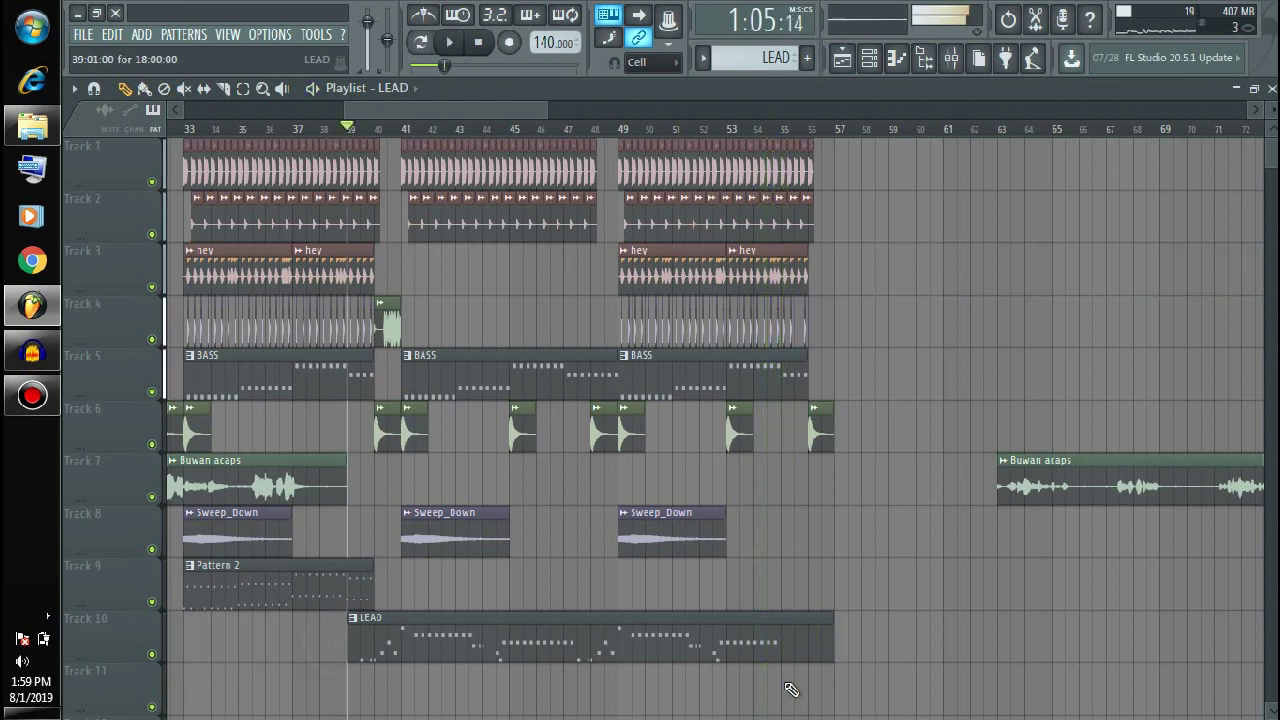
key("F5")
left_click_drag(1140, 109, 751, 110)
left_click_drag(888, 400, 871, 383)
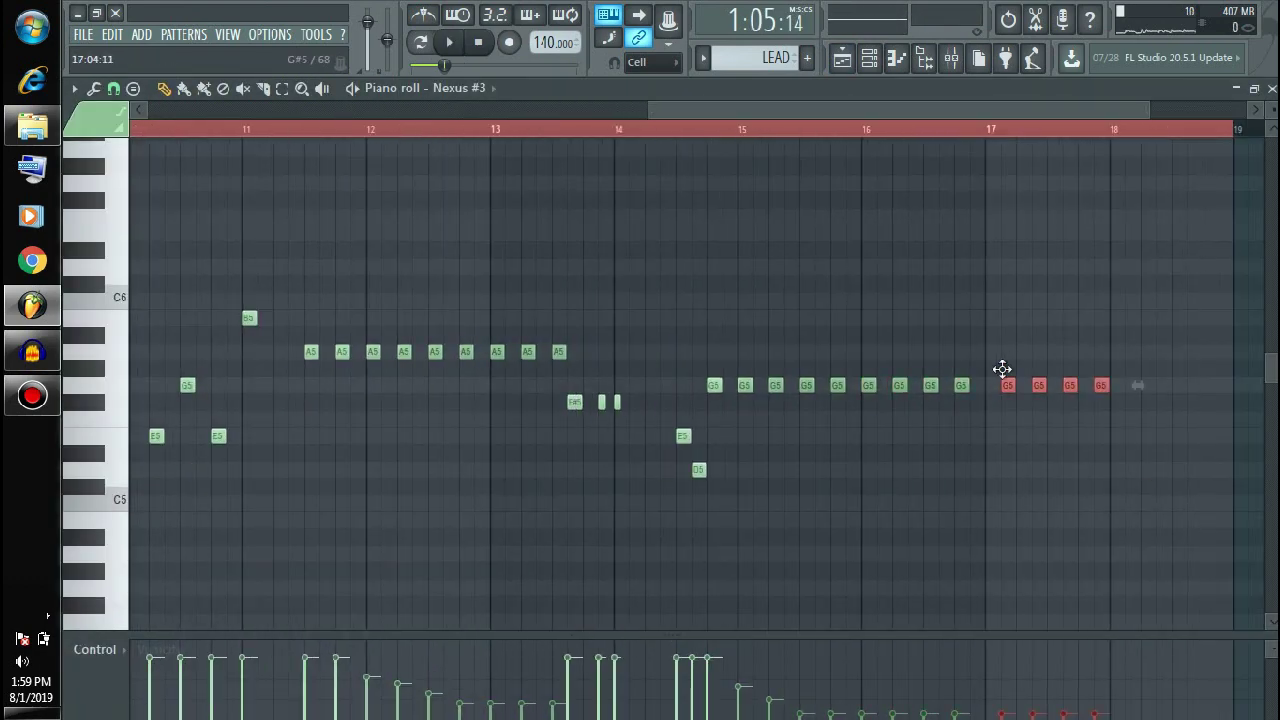
left_click(842, 57)
Play the arrangement from bar 39, solo the LEAD on Track 10 and listen to it alone from the same bar.
key("space")
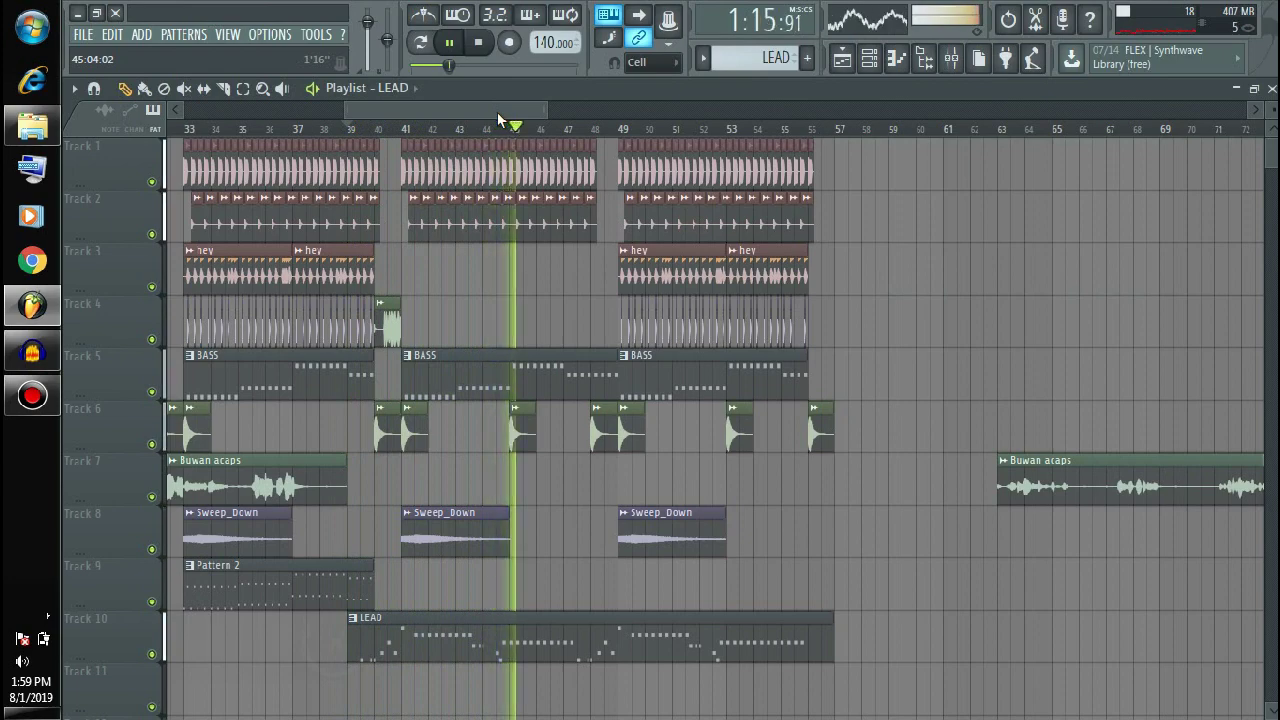
mouse_move(349, 108)
left_mouse_down()
mouse_move(295, 118)
mouse_move(336, 108)
left_mouse_up()
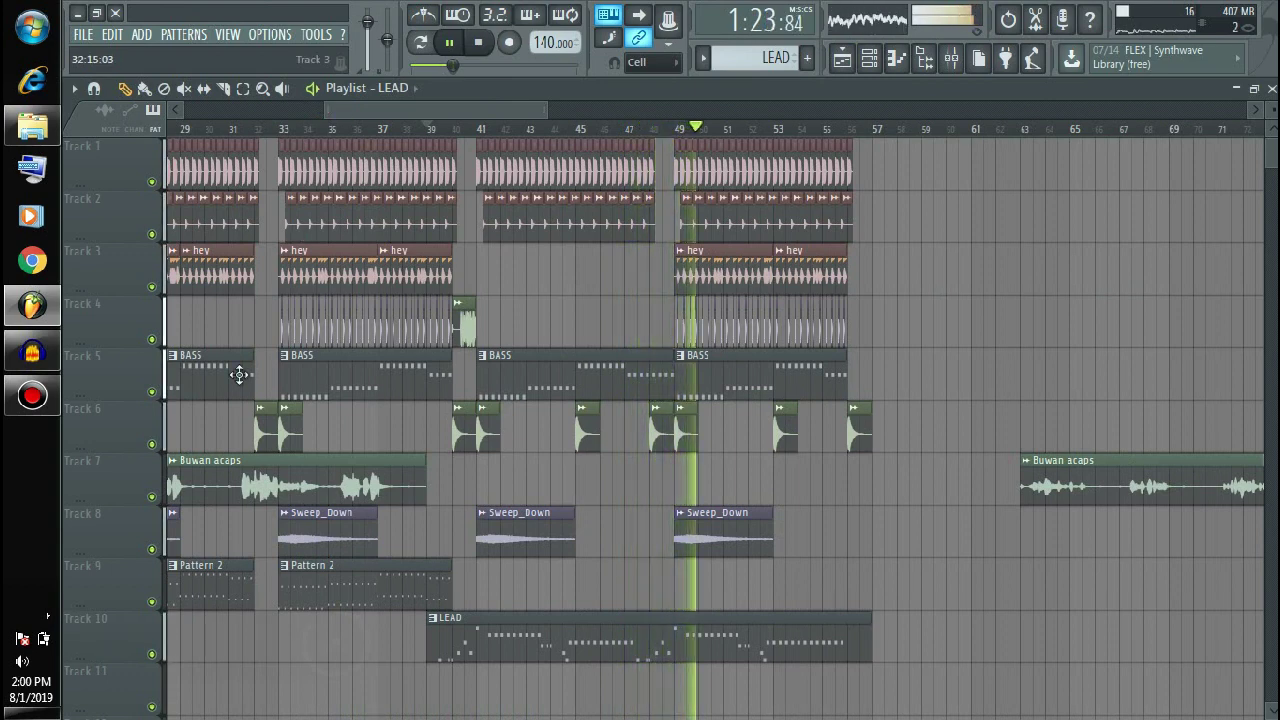
key("space")
right_click(160, 660)
right_click(153, 656)
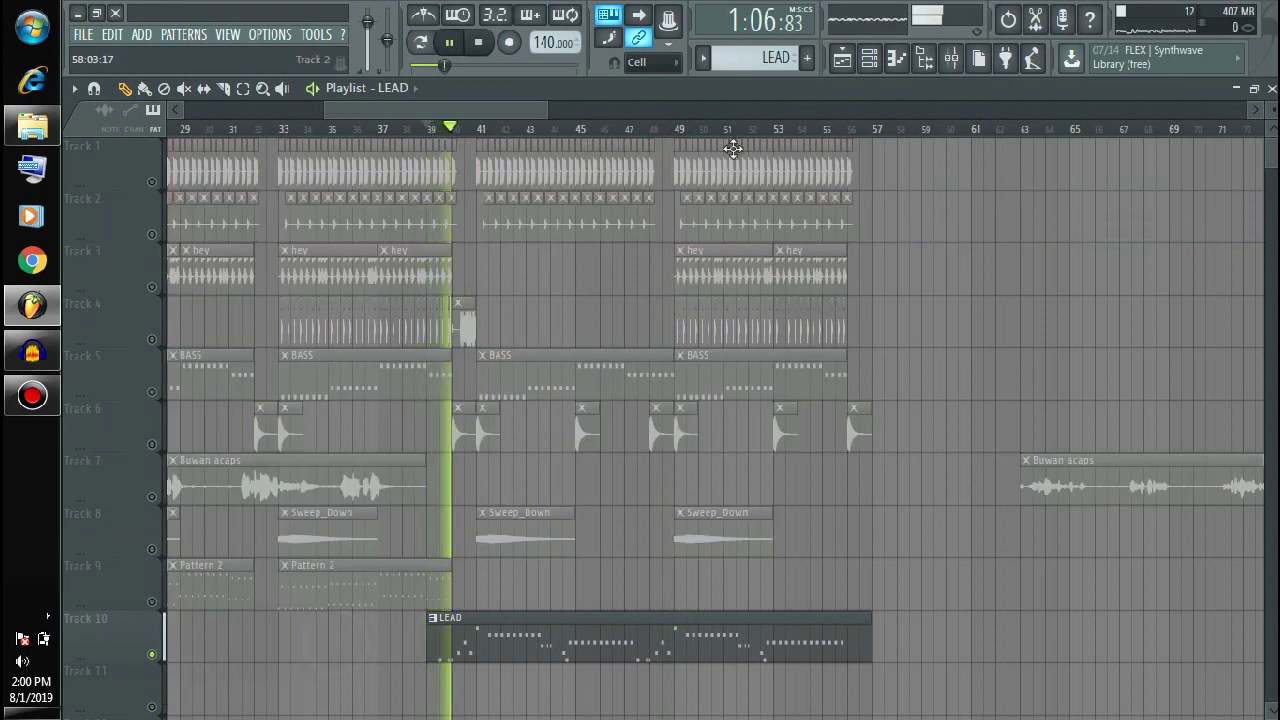
key("space")
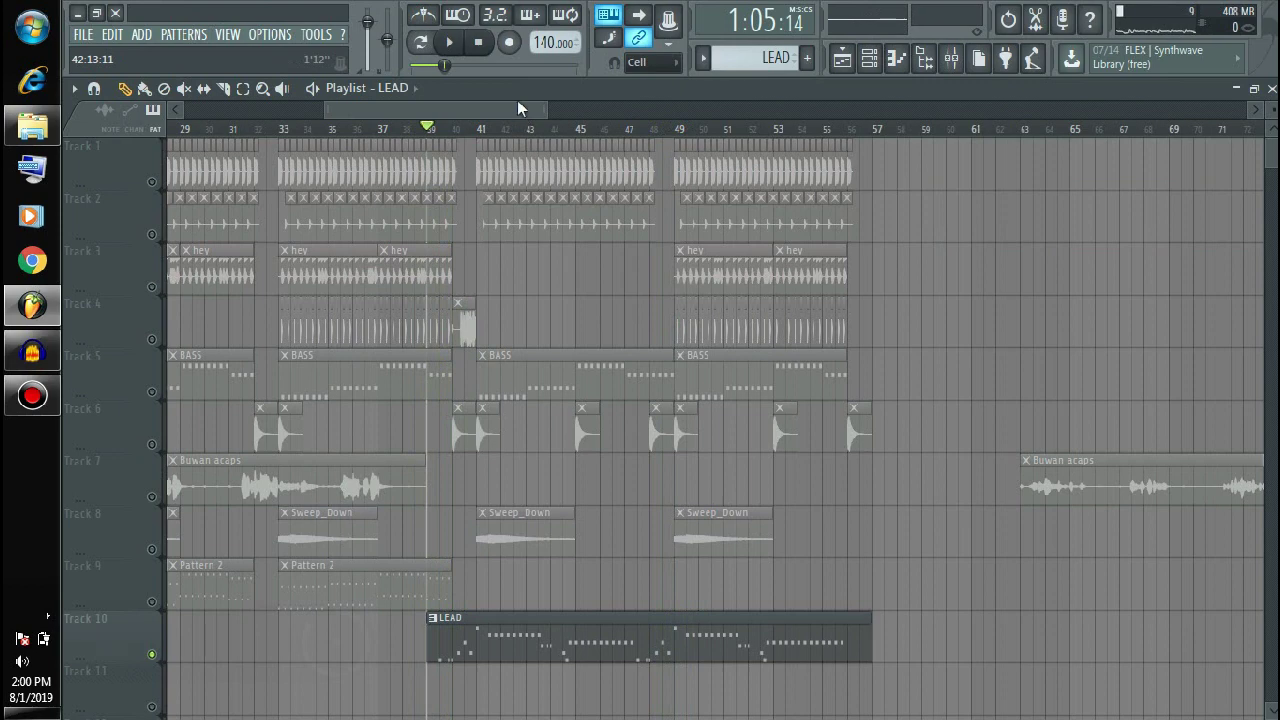
key("space")
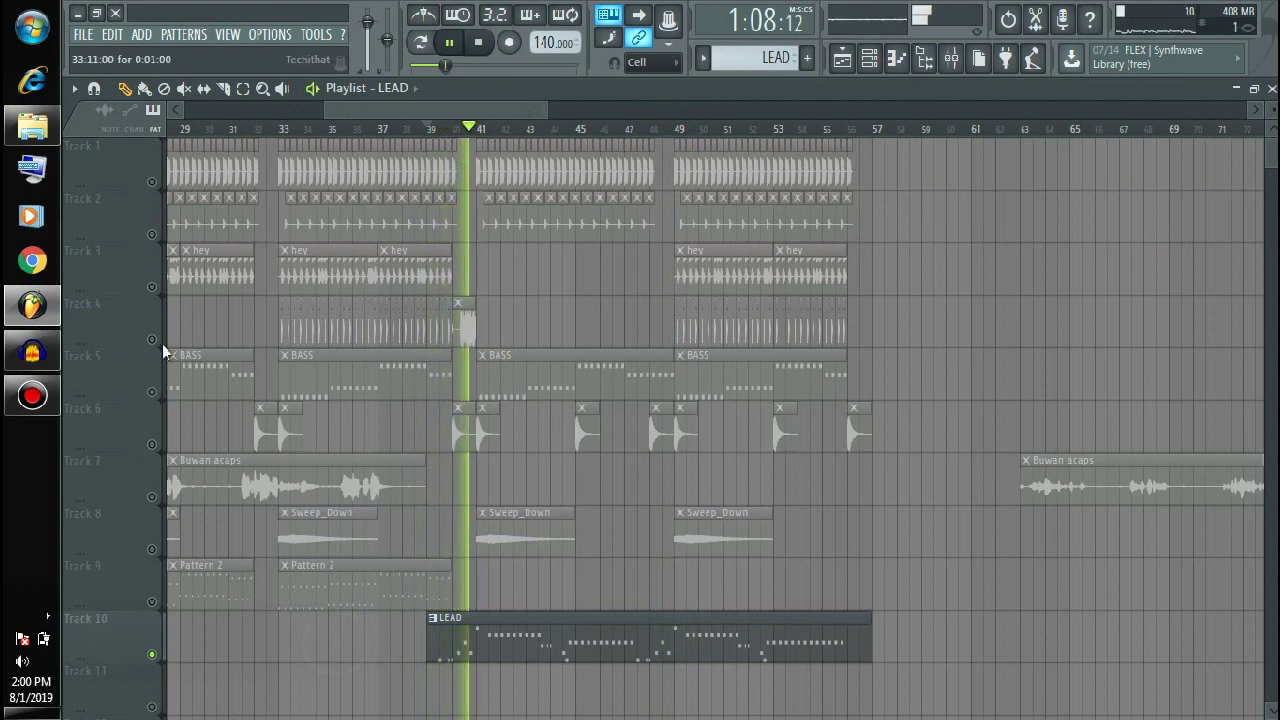
Unmute the BASS on Track 5, Track 2 and Sweep_Down on Track 8 to hear them with the lead from bar 39.
left_click(153, 391)
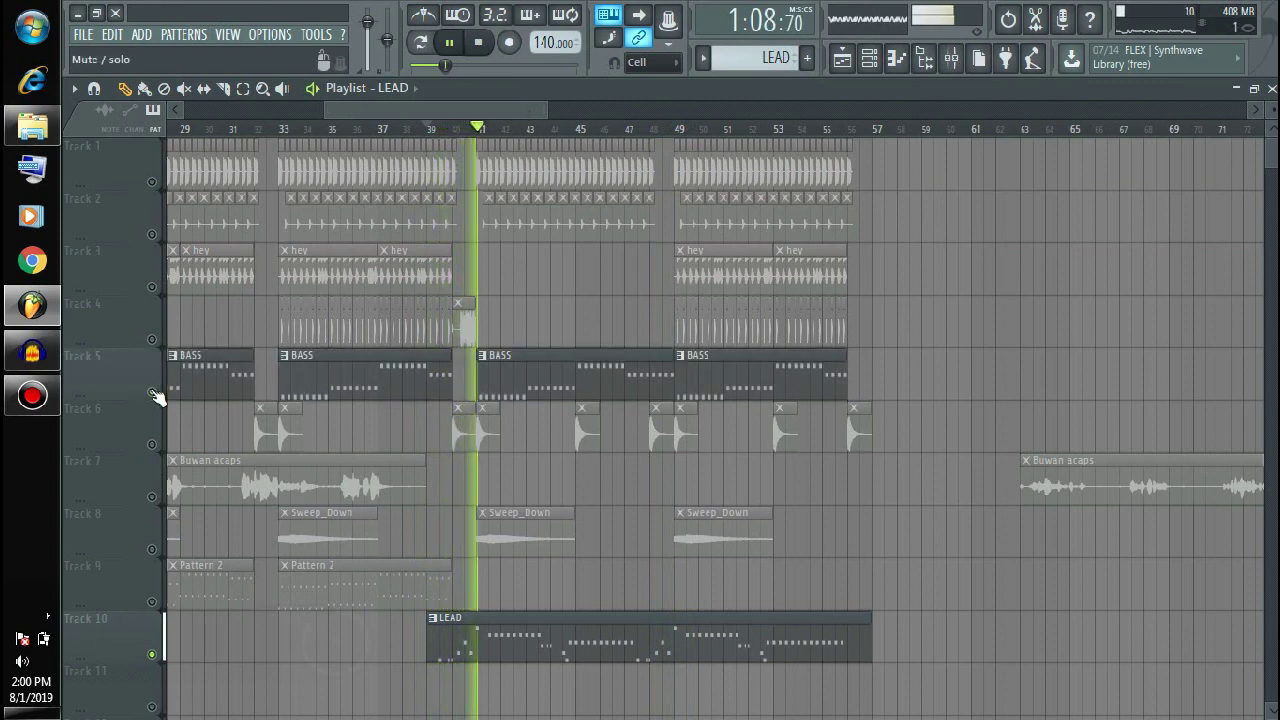
left_click(152, 234)
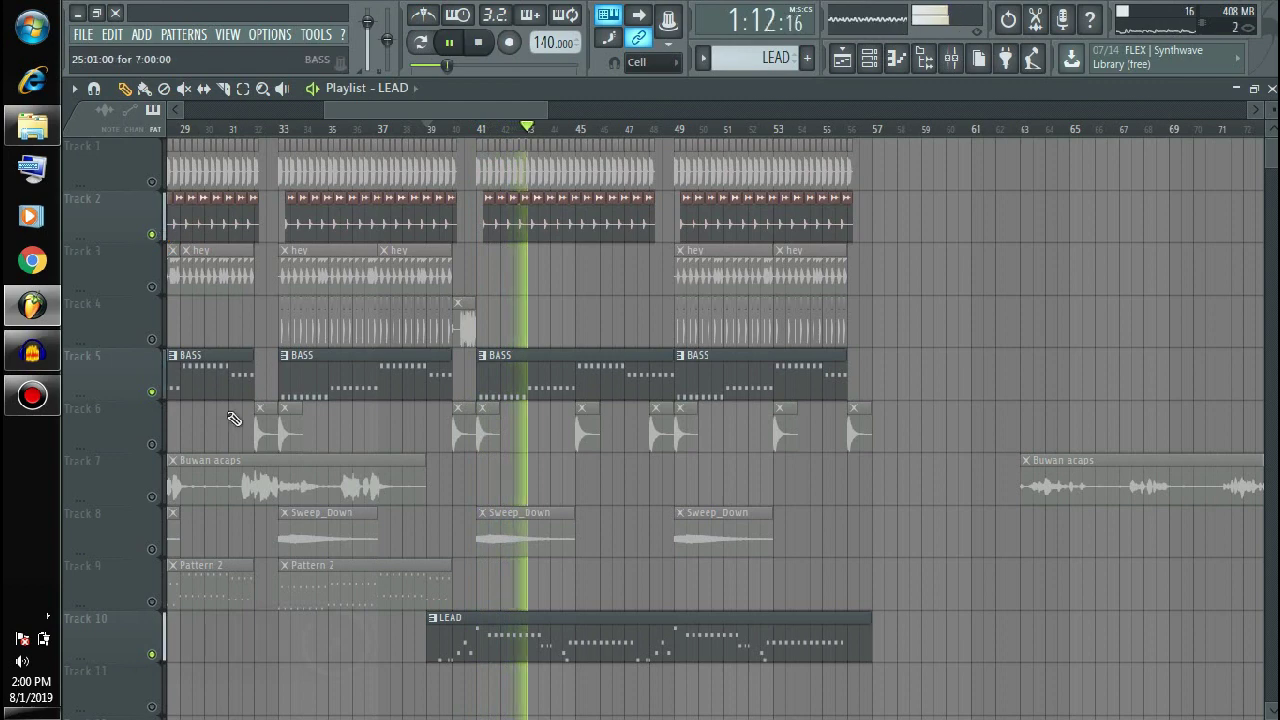
left_click(152, 549)
key("space")
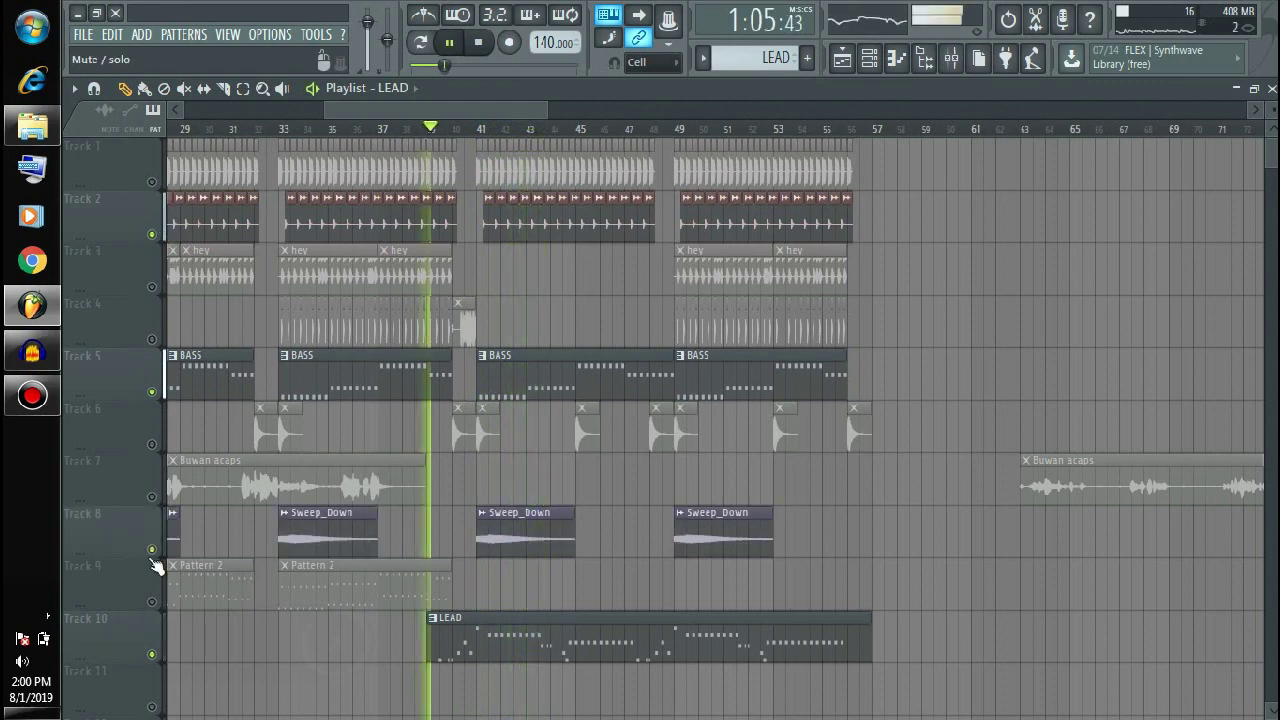
Place a seven-bar Pattern 2 clip on Track 9 at bar 49 and unmute all playlist tracks.
left_click(378, 594)
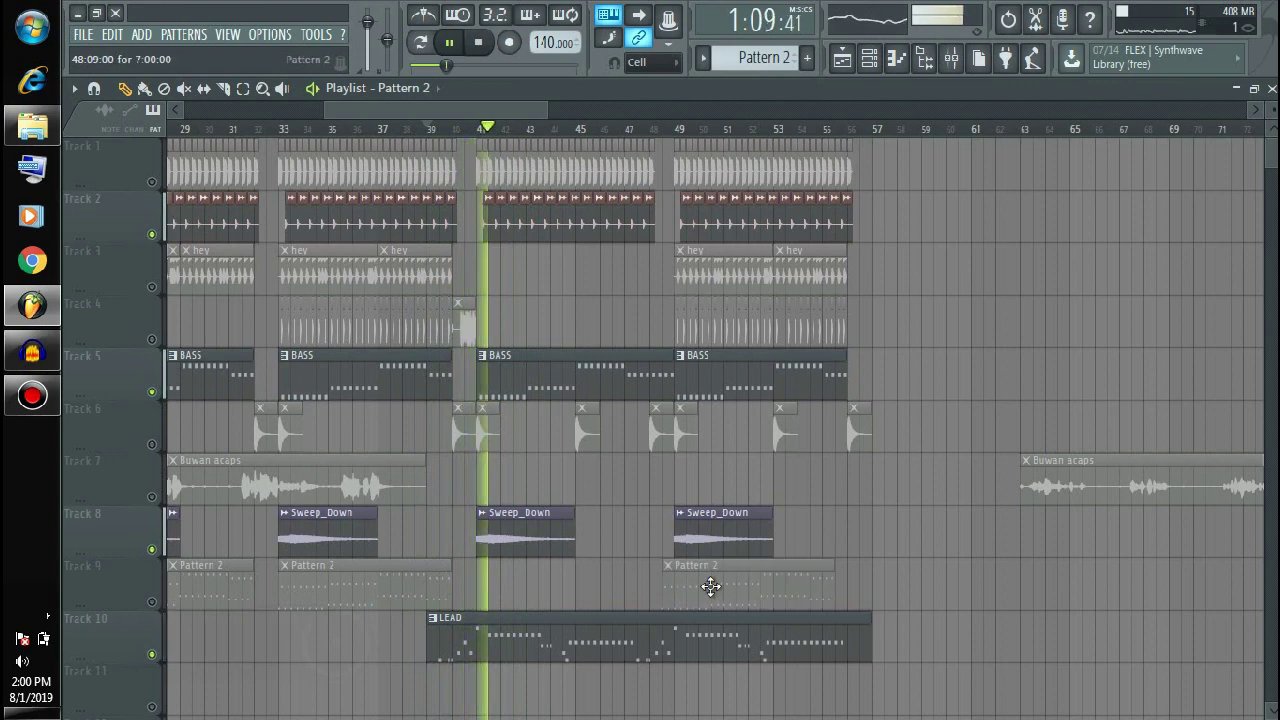
left_click(153, 603)
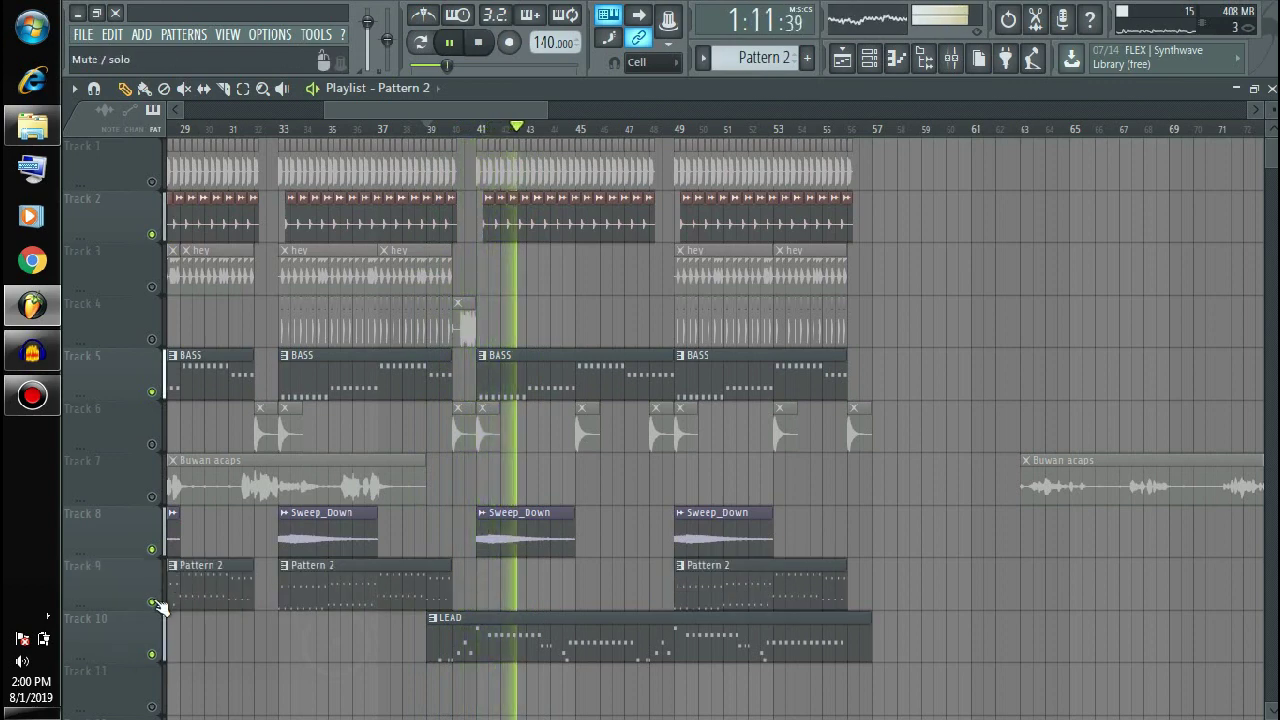
left_click(152, 181)
right_click(155, 395)
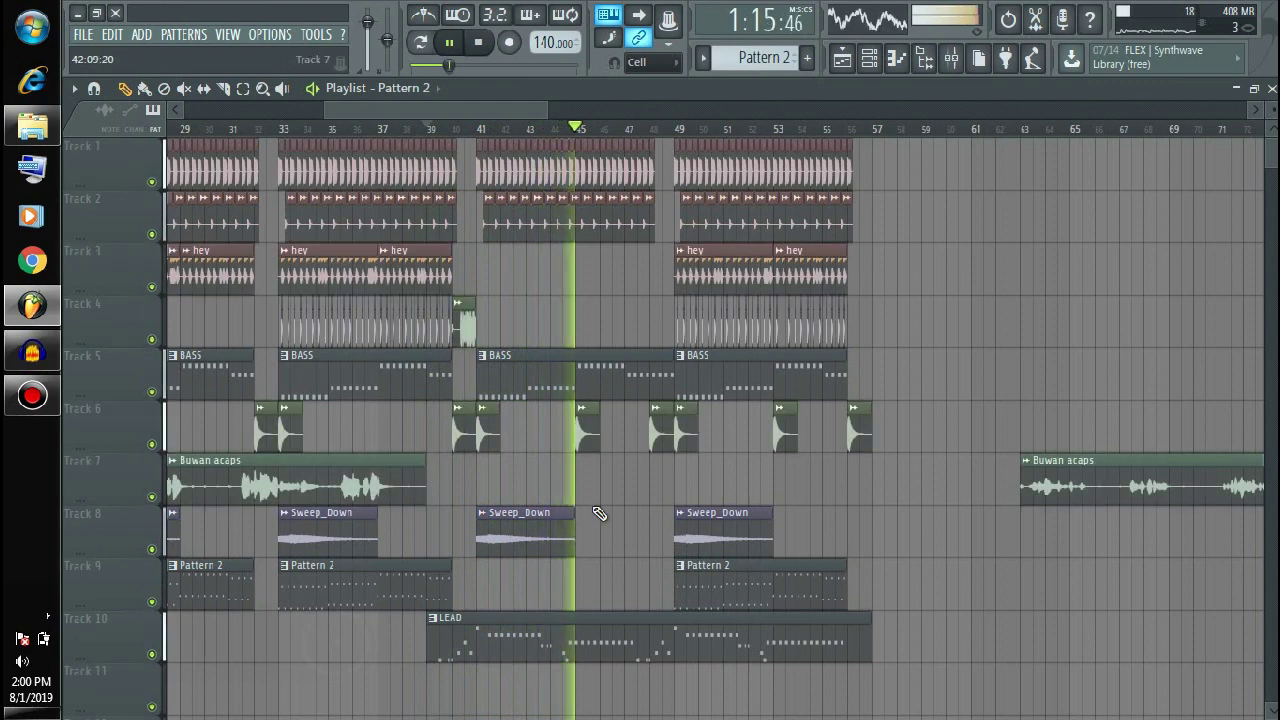
left_click(880, 521)
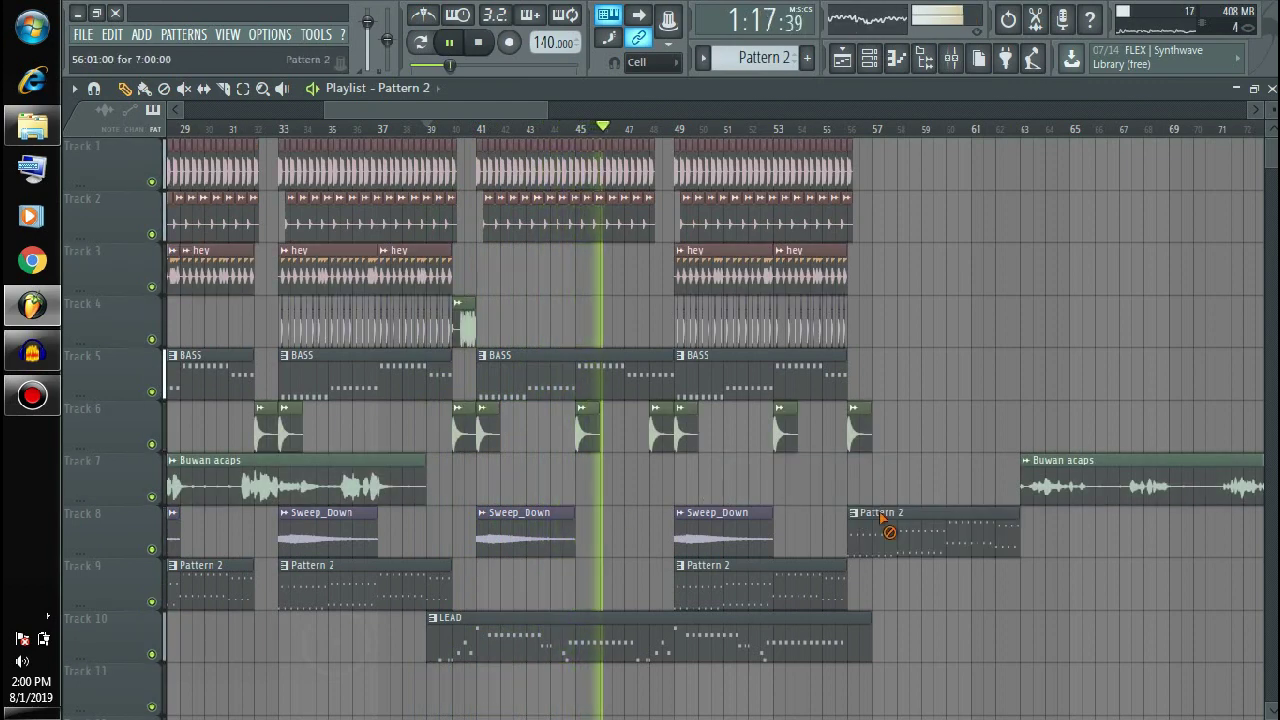
right_click(884, 521)
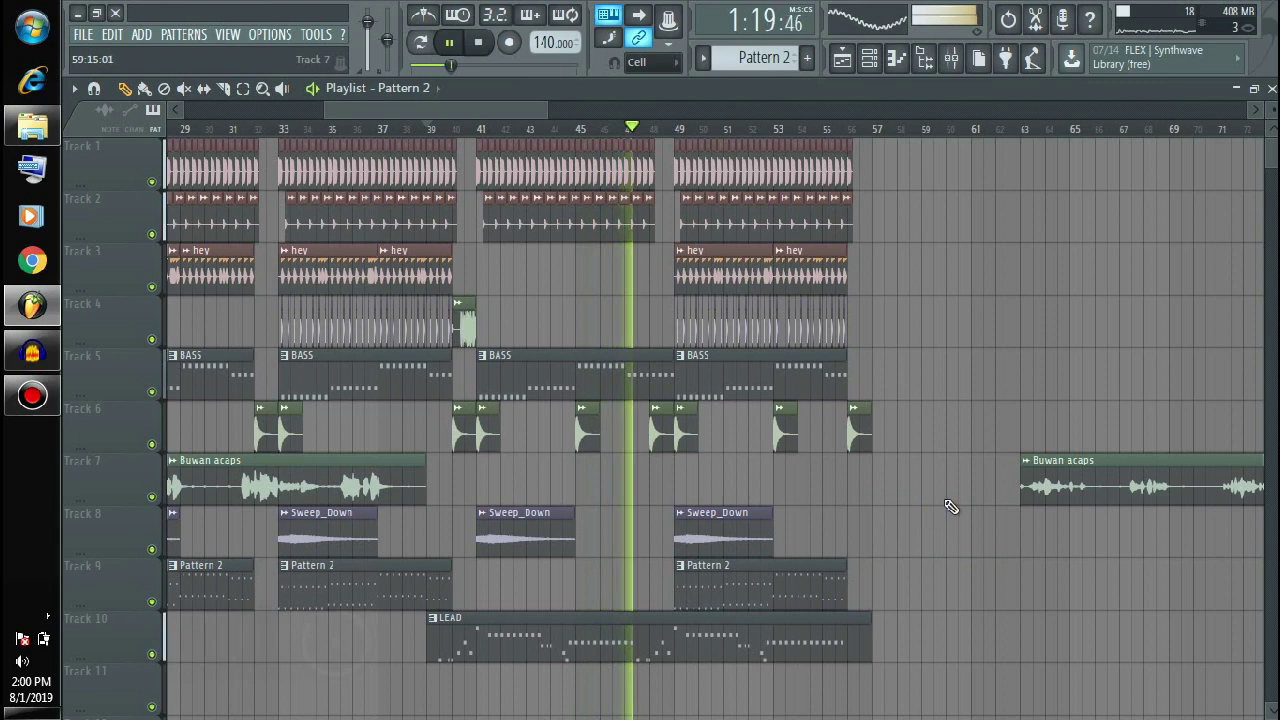
left_click(925, 343)
right_click(940, 338)
left_click(931, 316)
right_click(931, 316)
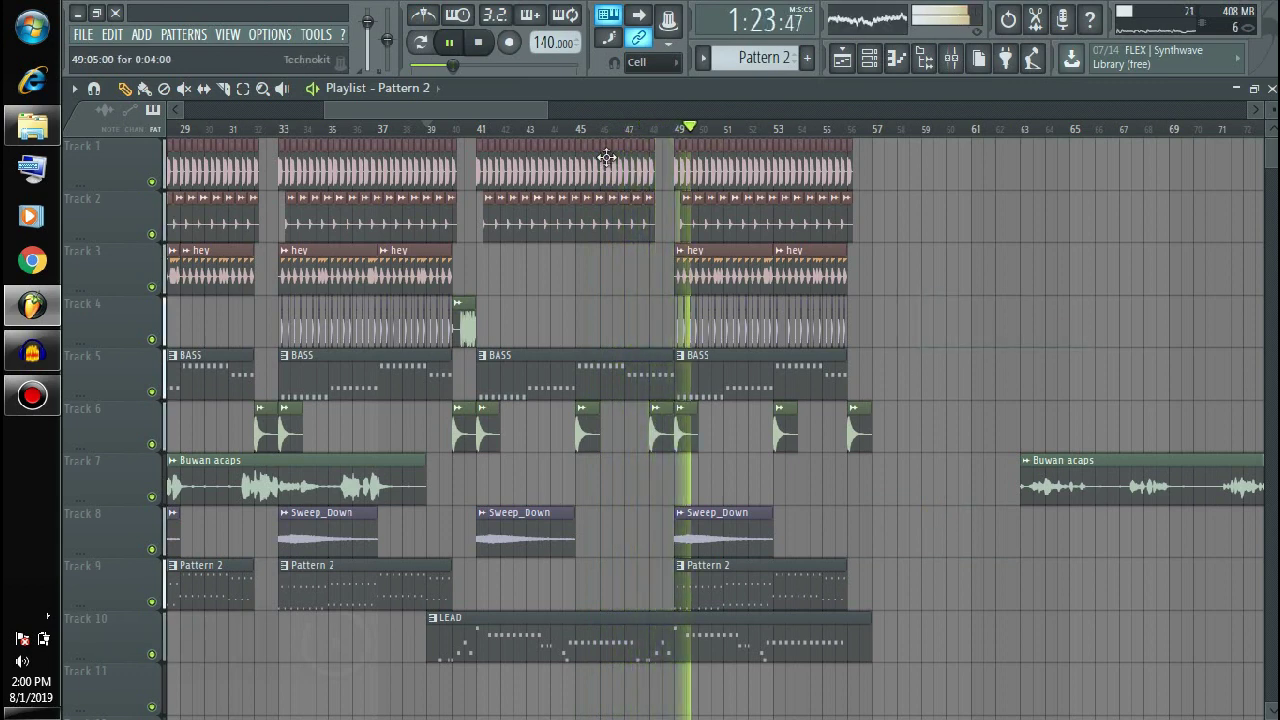
Listen to the end of the lead section and the vocal's return at bar 63, and review the arrangement from bar 1.
left_click_drag(519, 108, 547, 105)
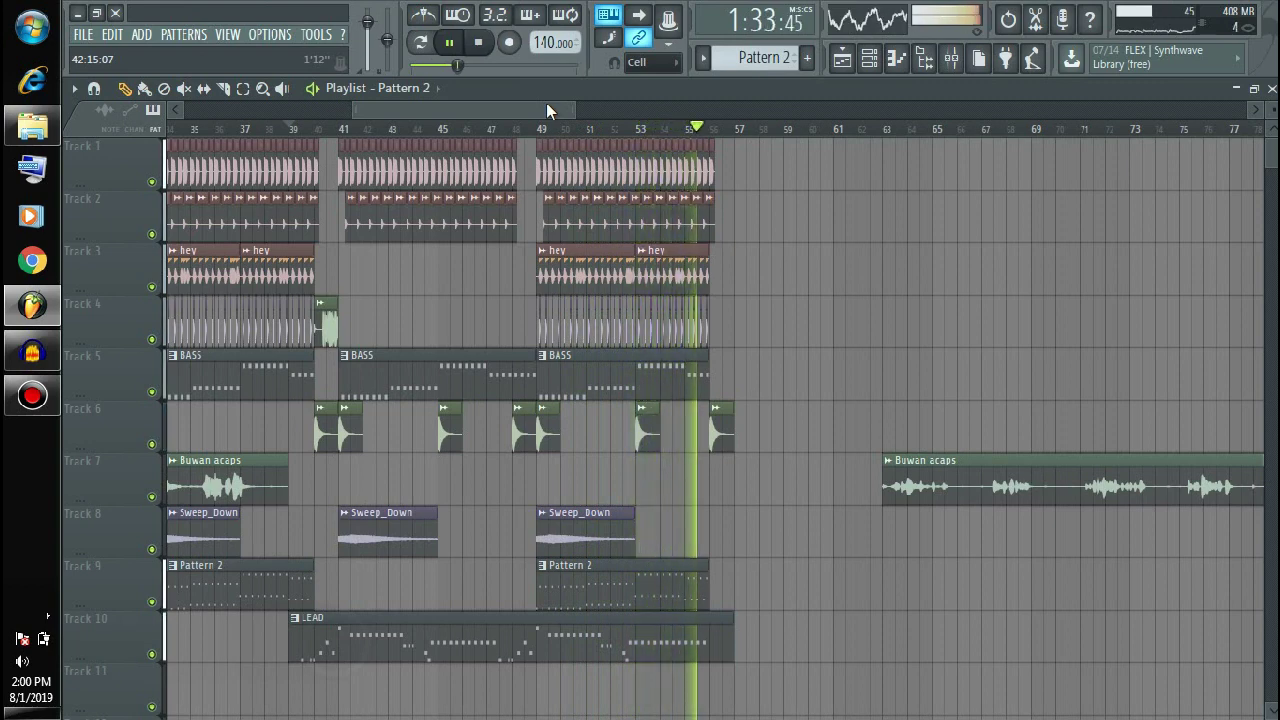
key("space")
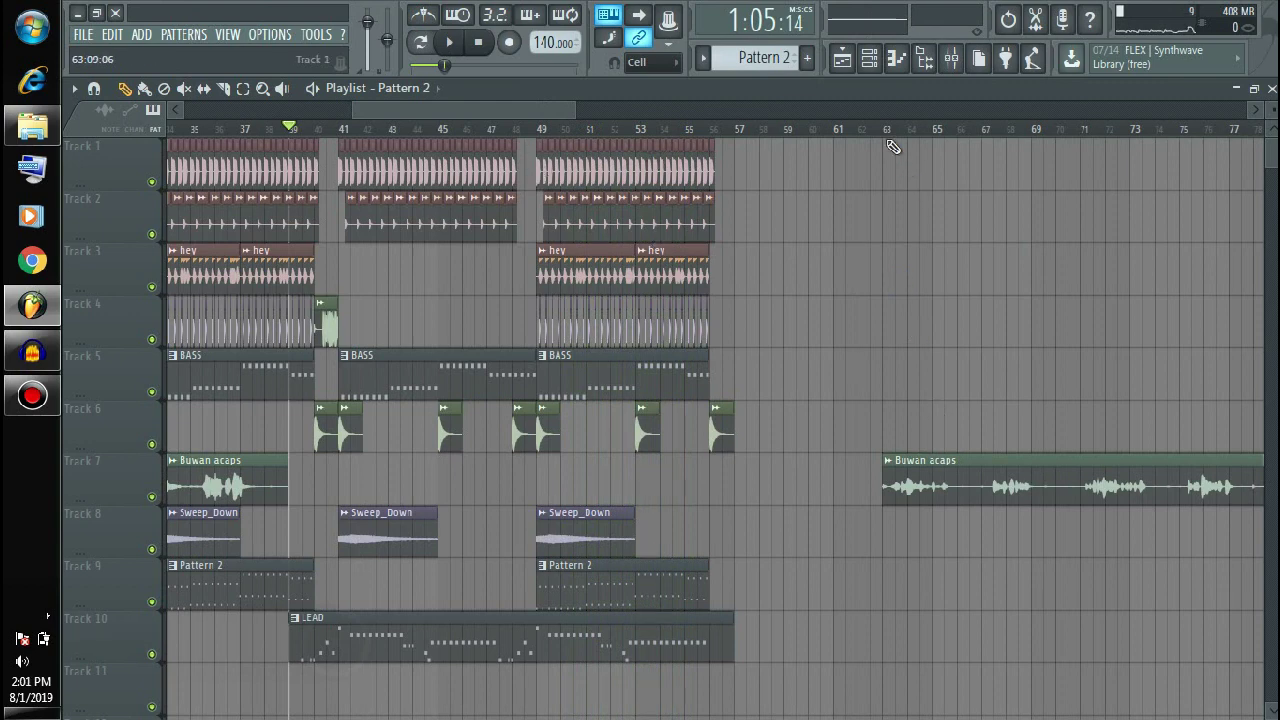
key("space")
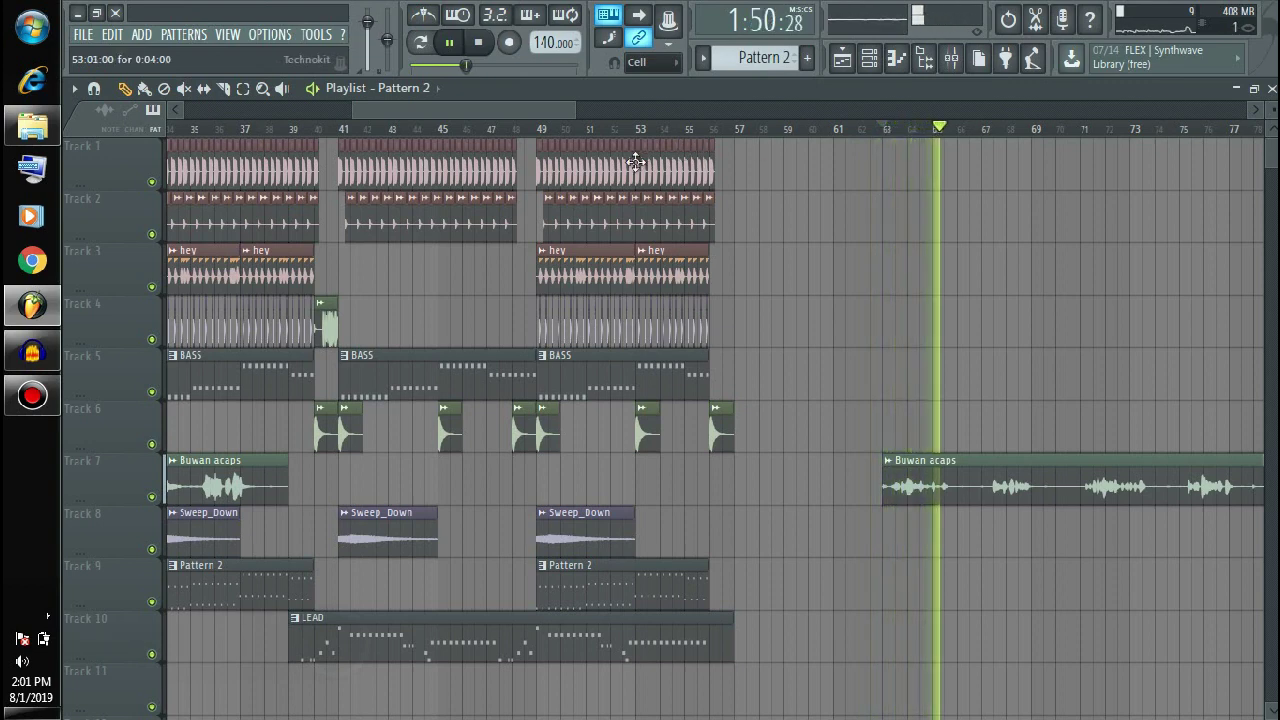
key("space")
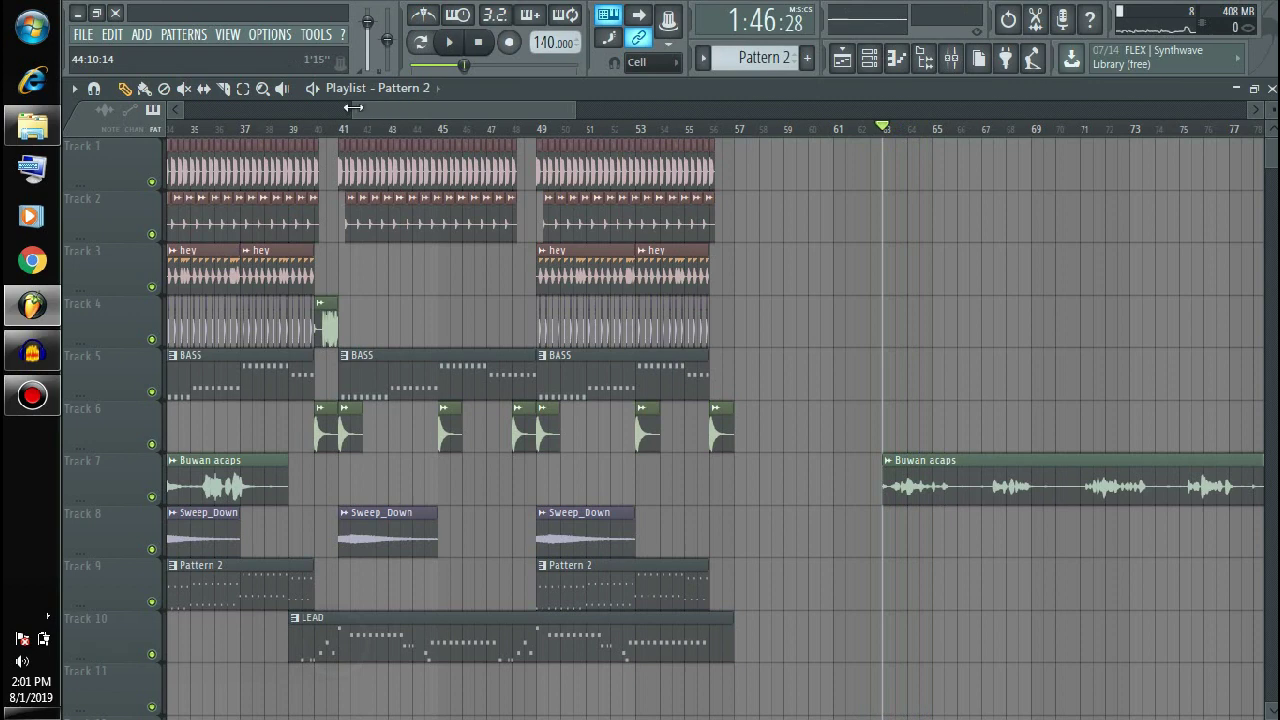
left_click_drag(352, 108, 340, 107)
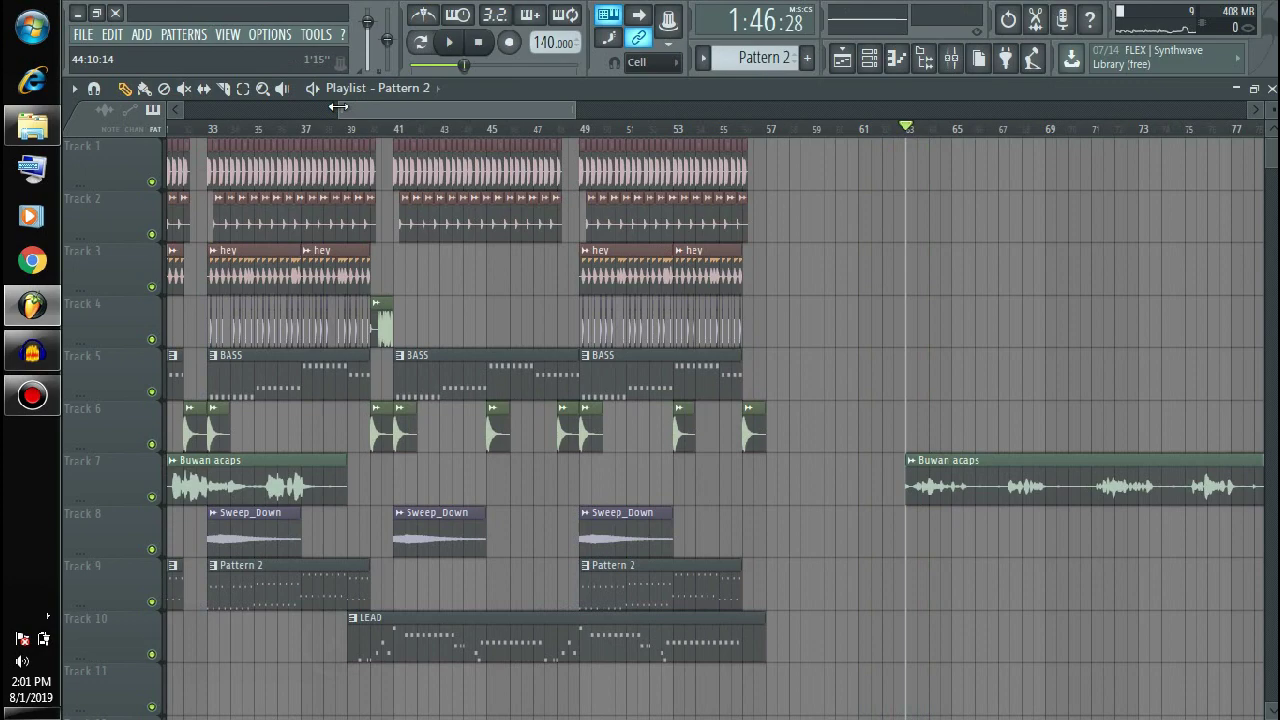
left_click_drag(340, 107, 232, 125)
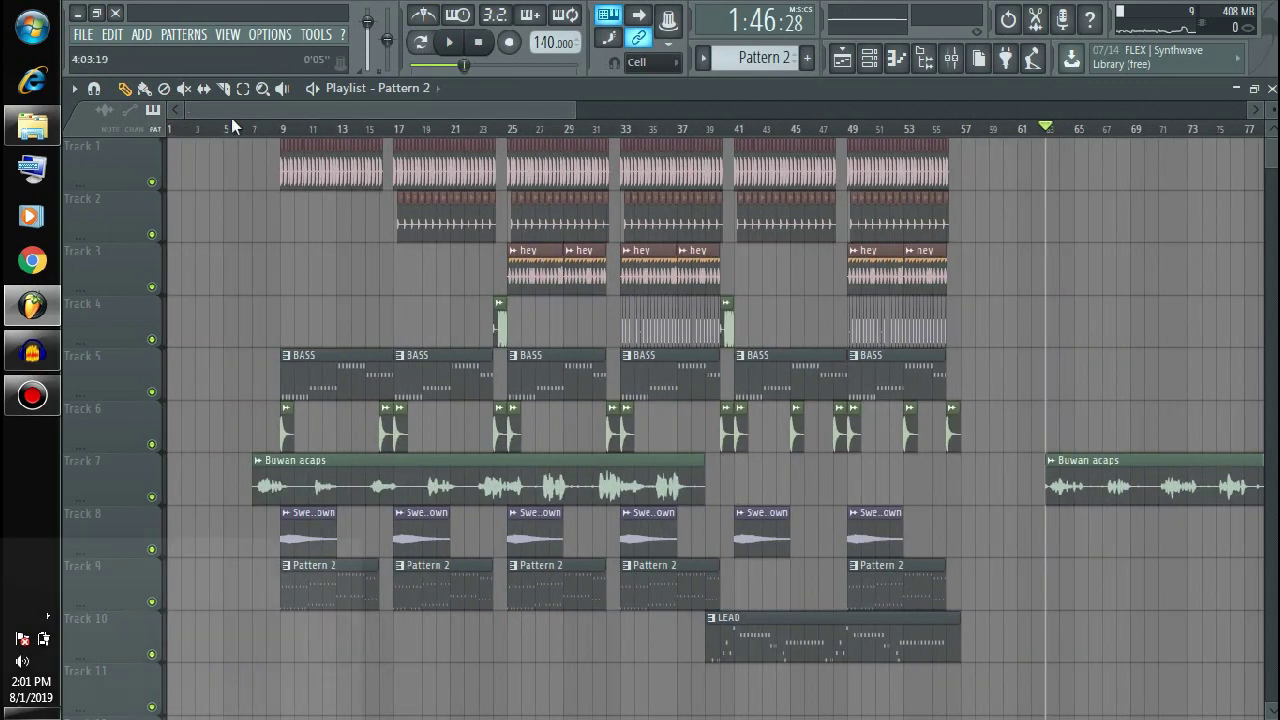